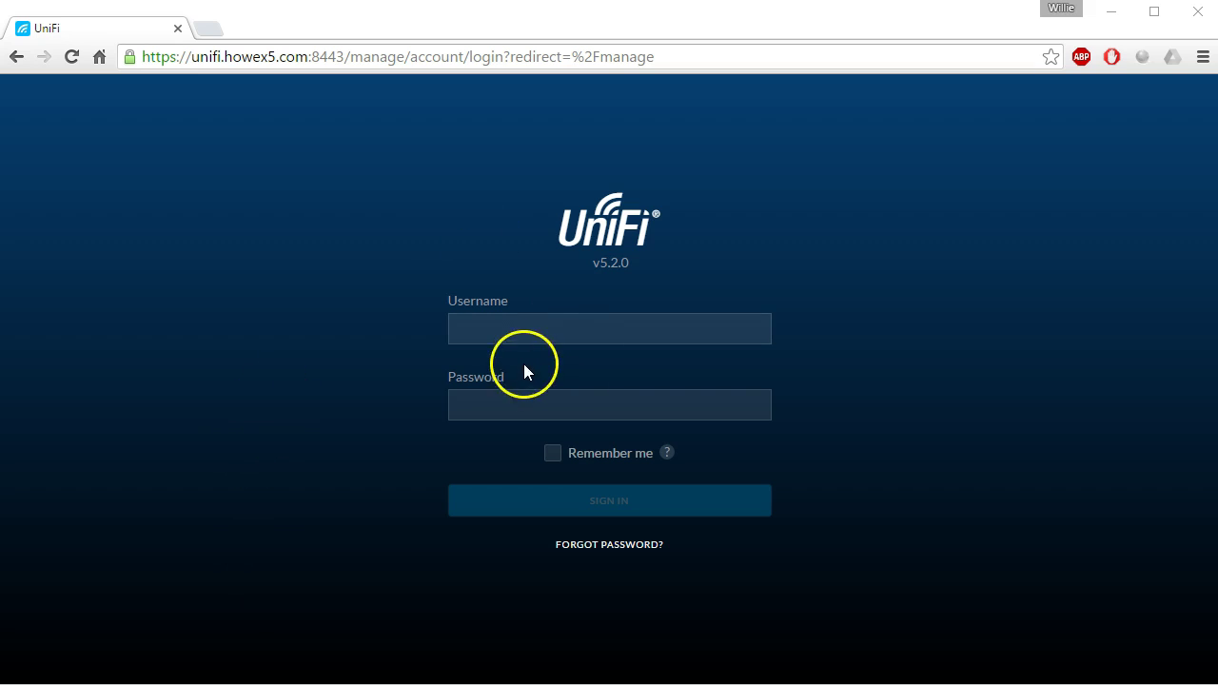
Sign in to UniFi Controller with the account username and password, then show the Devices list.
left_click(569, 331)
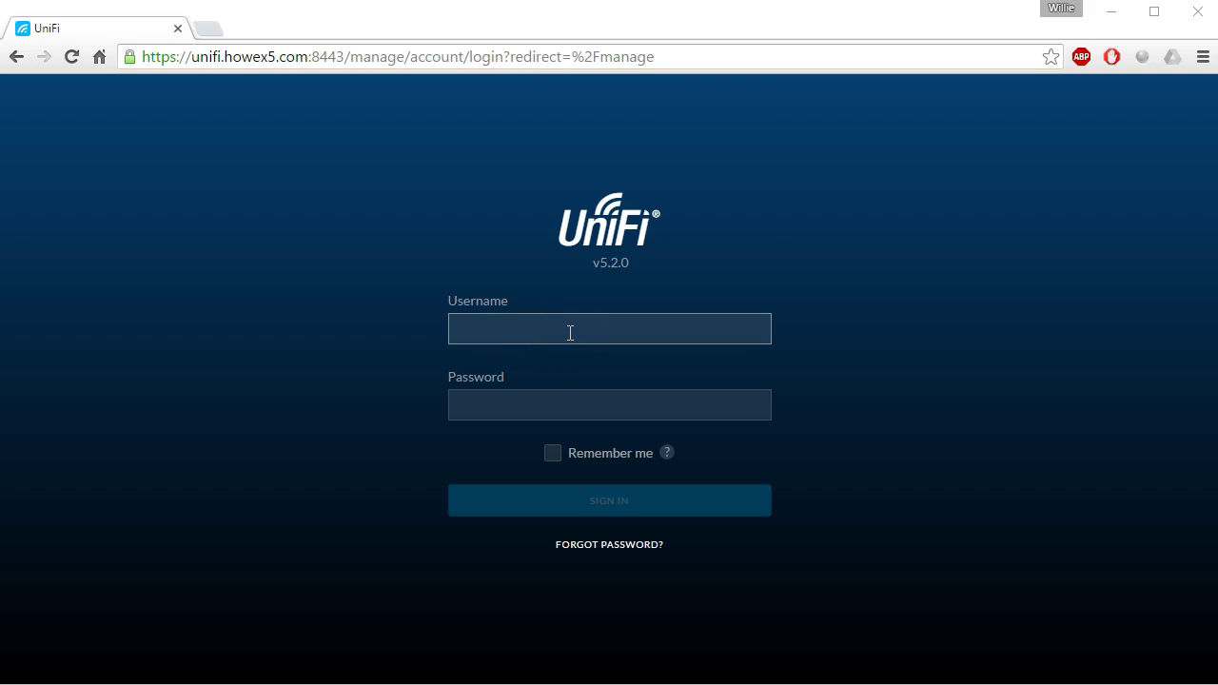
left_click(569, 332)
type("whowe")
key("Tab")
type("****")
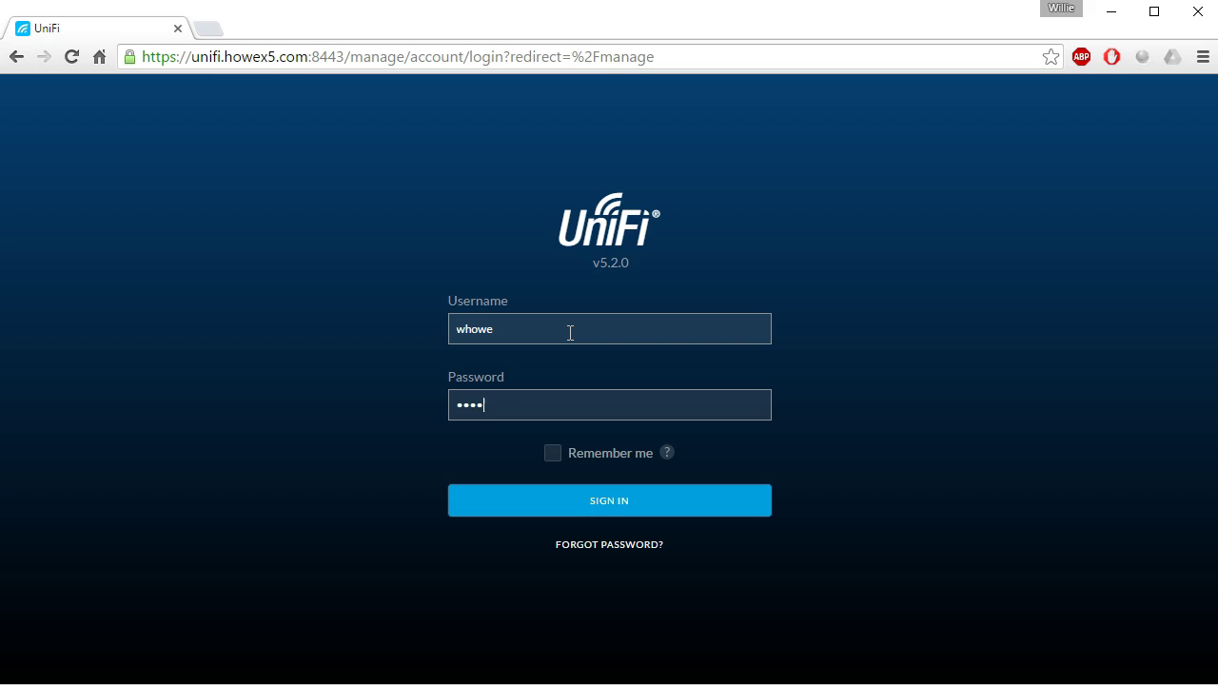
type("*******")
key("Return")
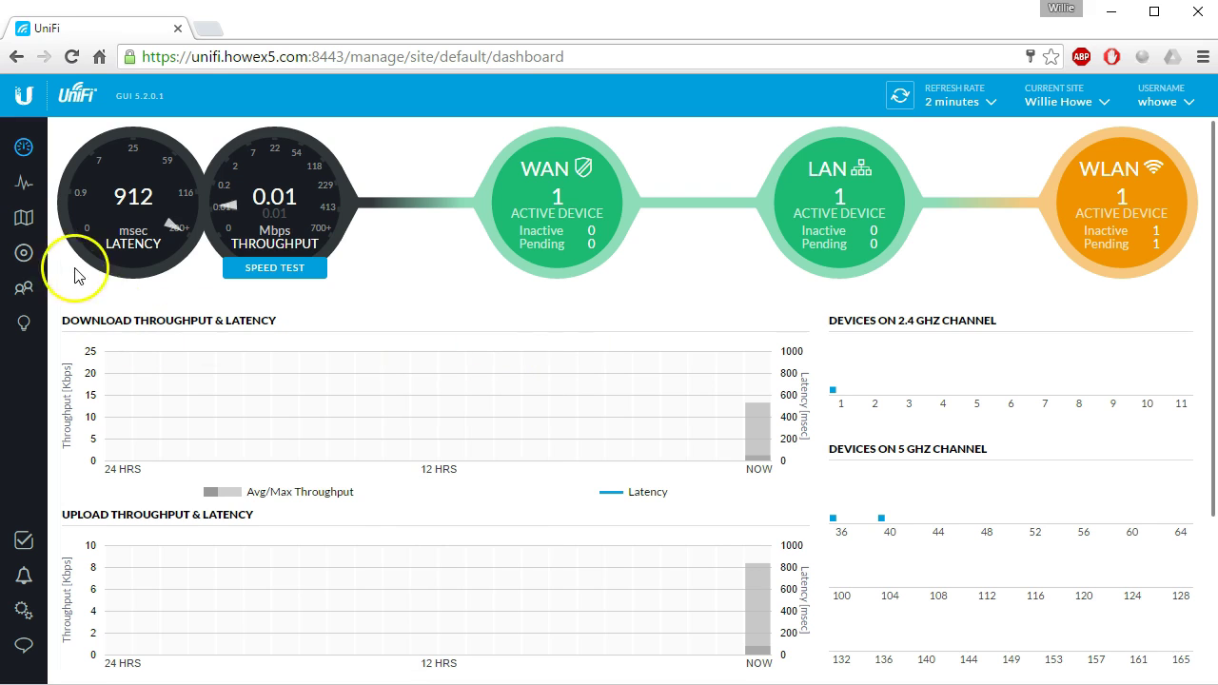
left_click(24, 255)
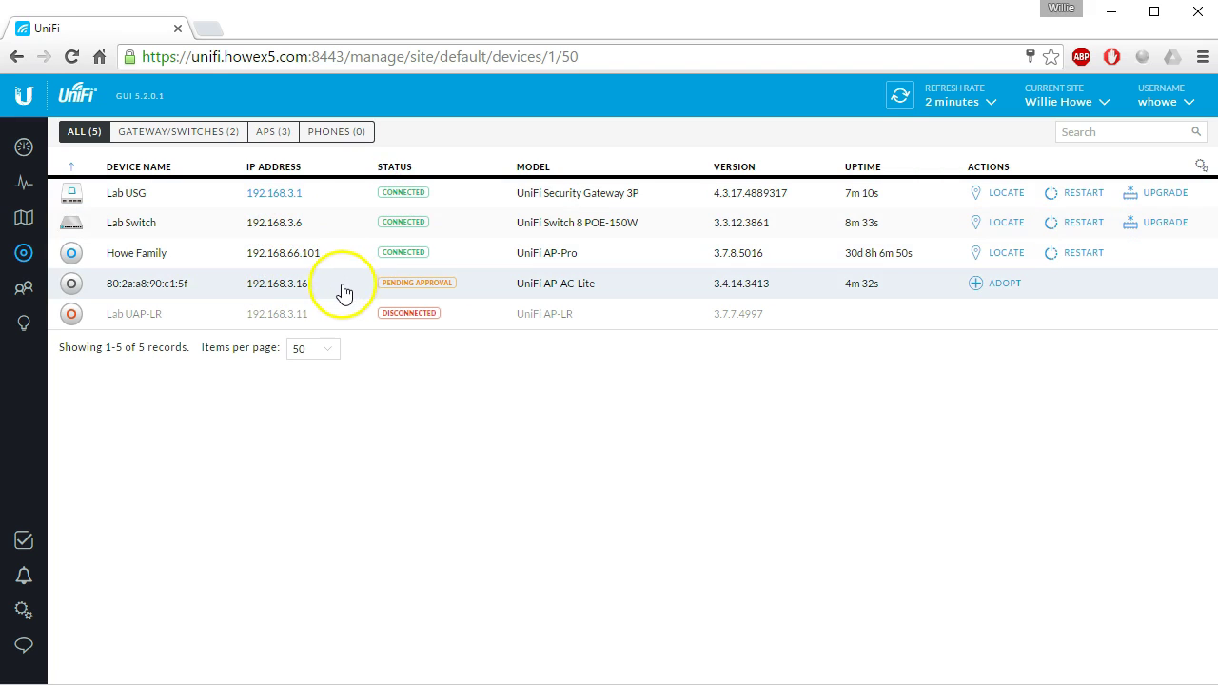
Adopt the pending UniFi AP-AC-Lite and refresh the list until it shows Connected.
left_click(999, 285)
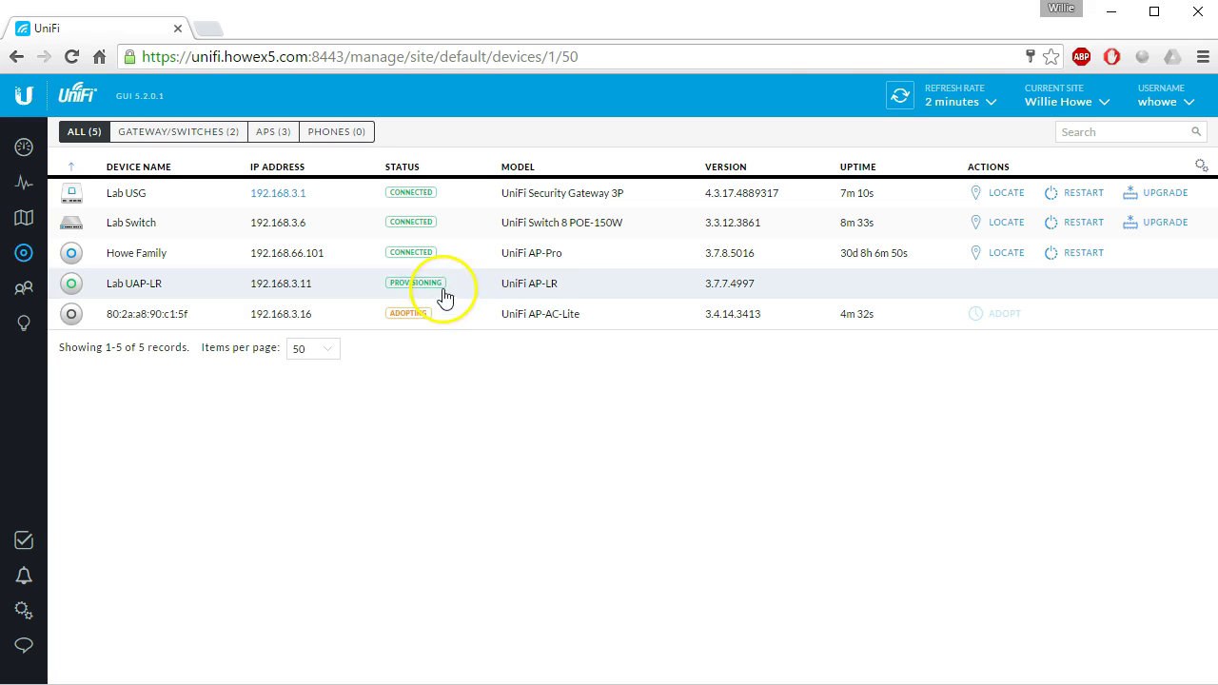
left_click(900, 96)
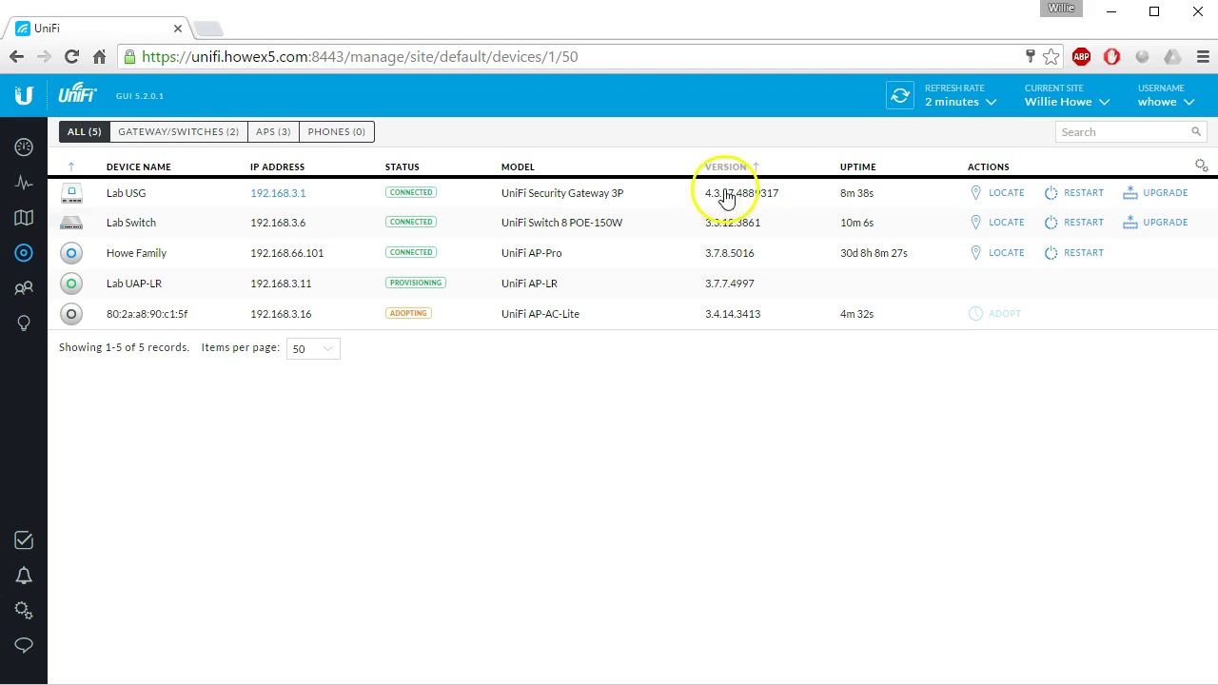
left_click(409, 315)
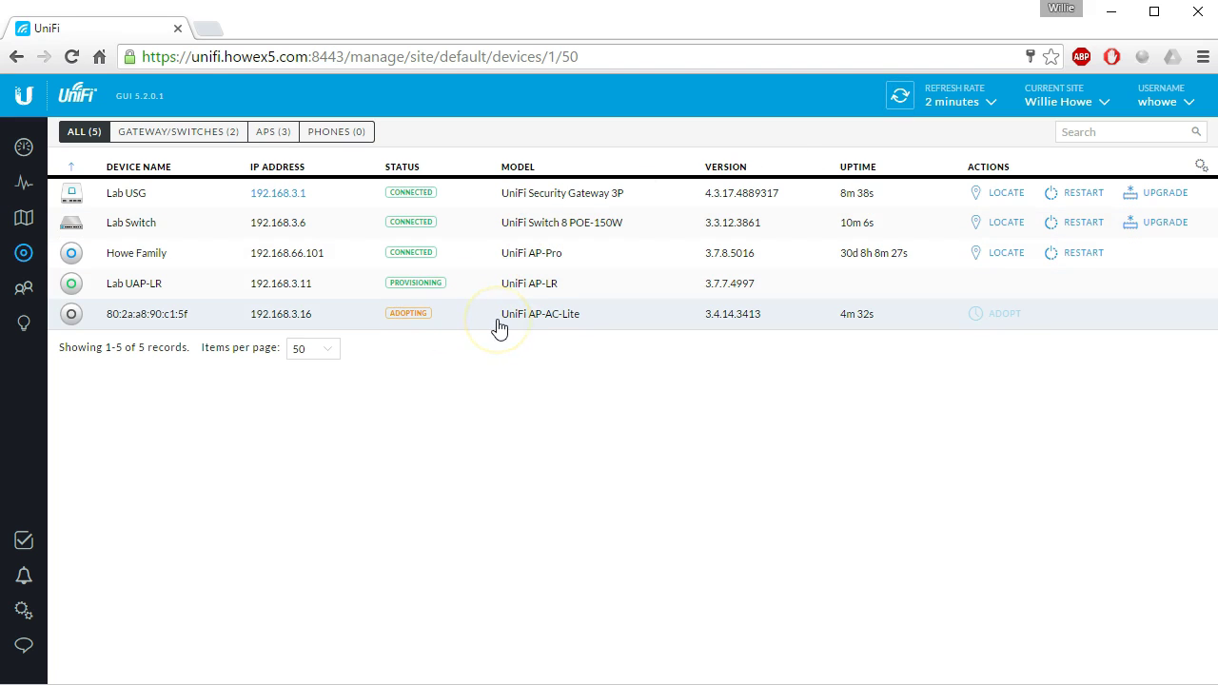
left_click(499, 328)
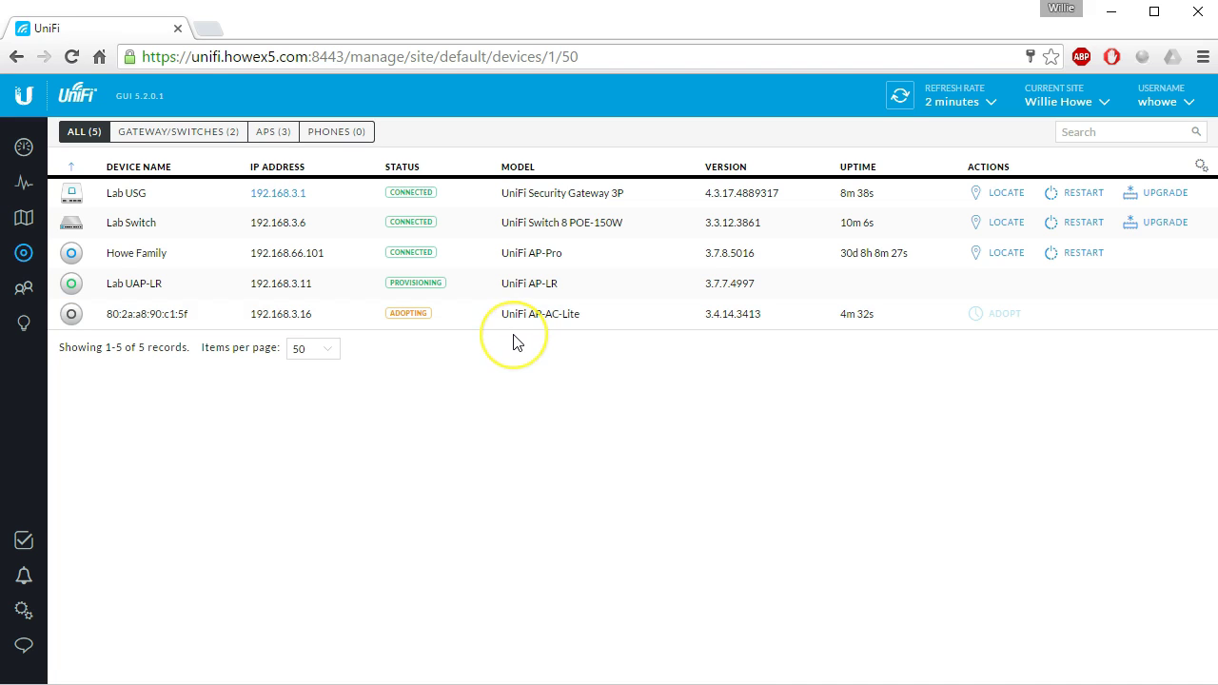
left_click(492, 350)
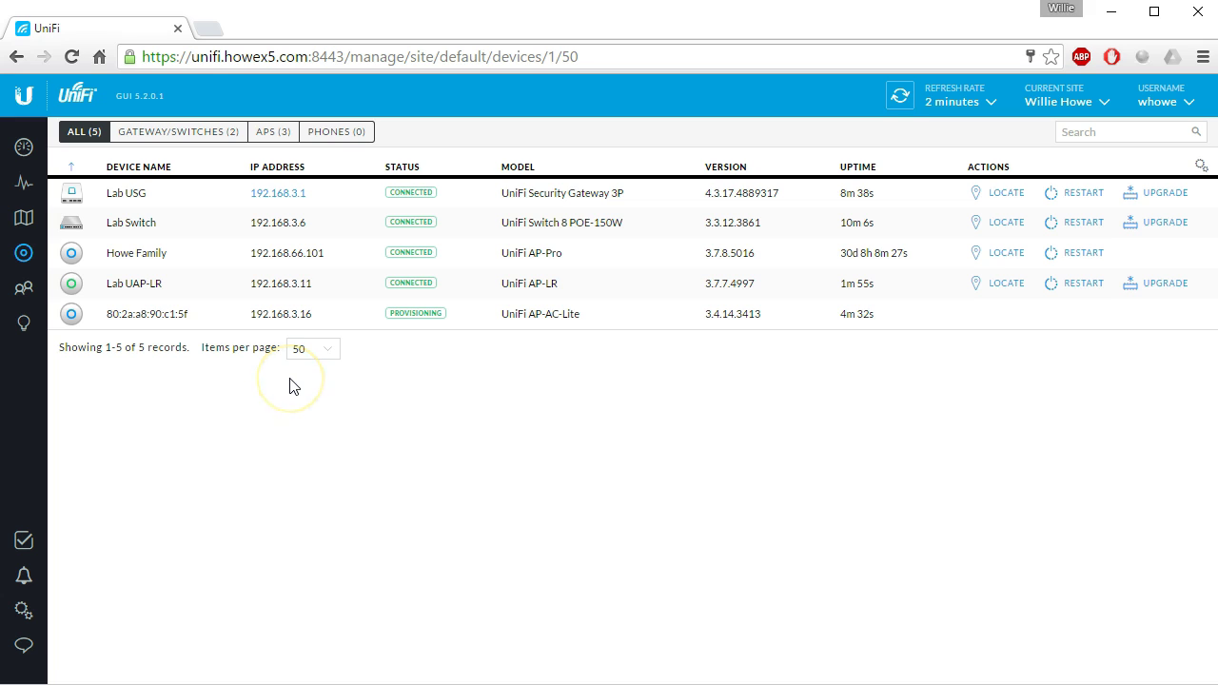
left_click(256, 422)
left_click(426, 508)
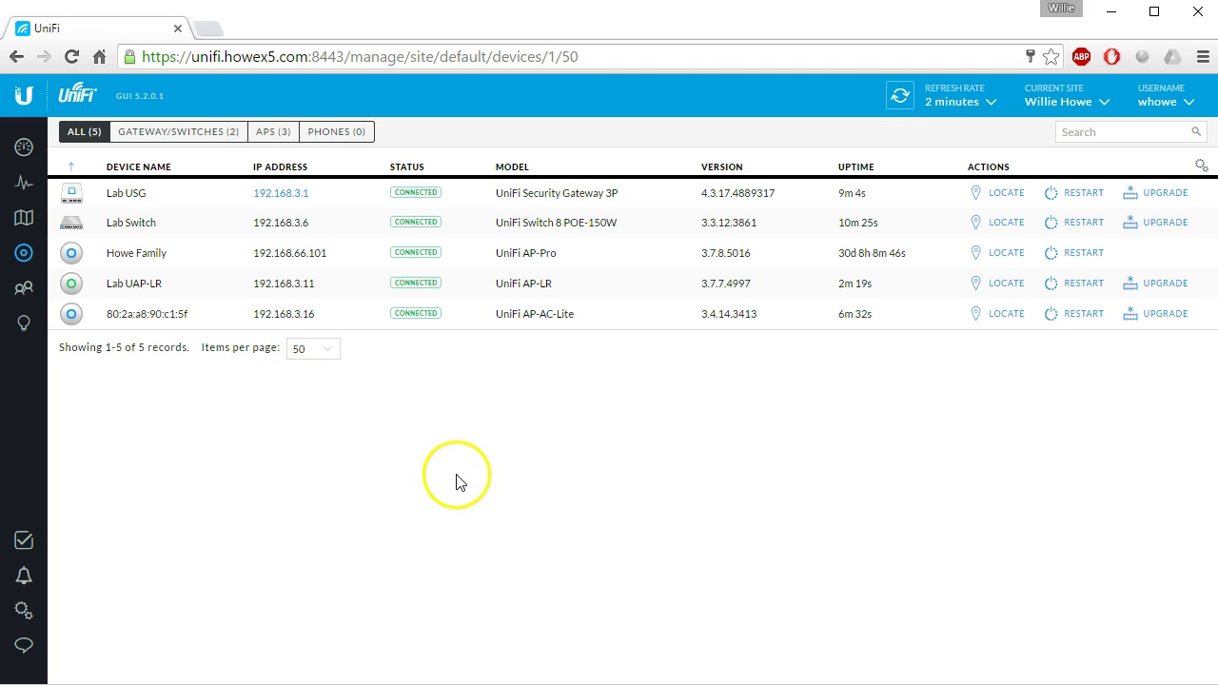
Set the new access point's alias to 'Lab AP-AC-Lite' in its Configuration and save it.
left_click(150, 314)
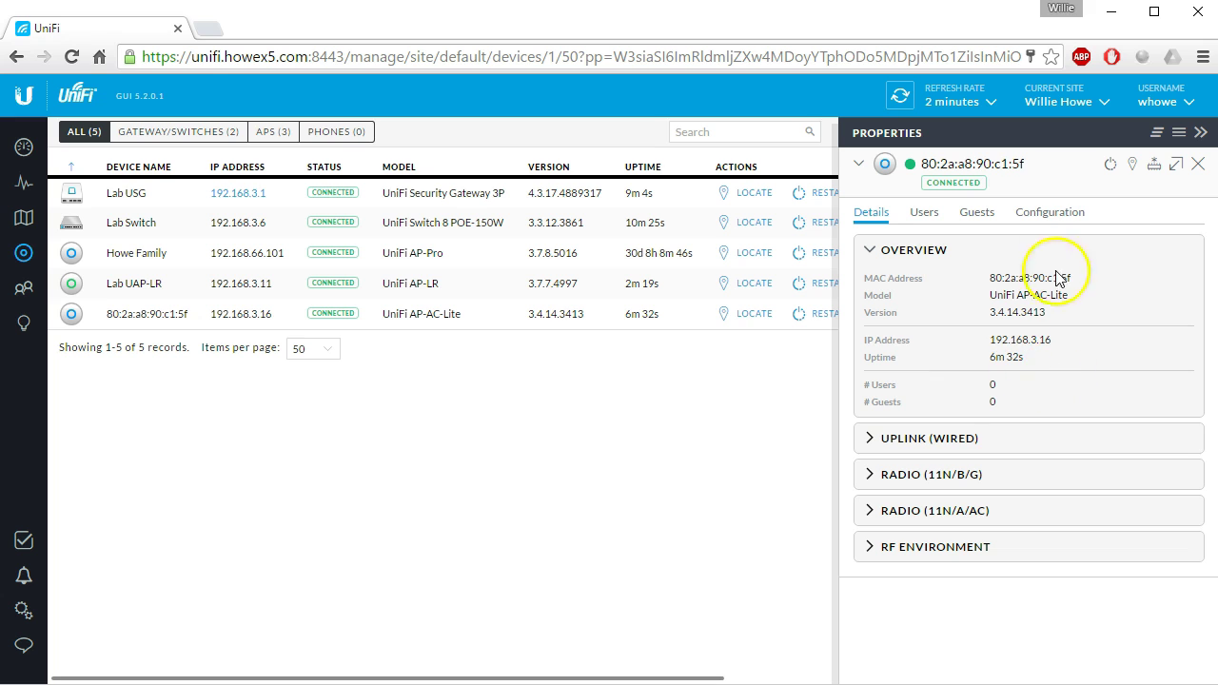
left_click(1049, 211)
left_click(960, 303)
type("Lab")
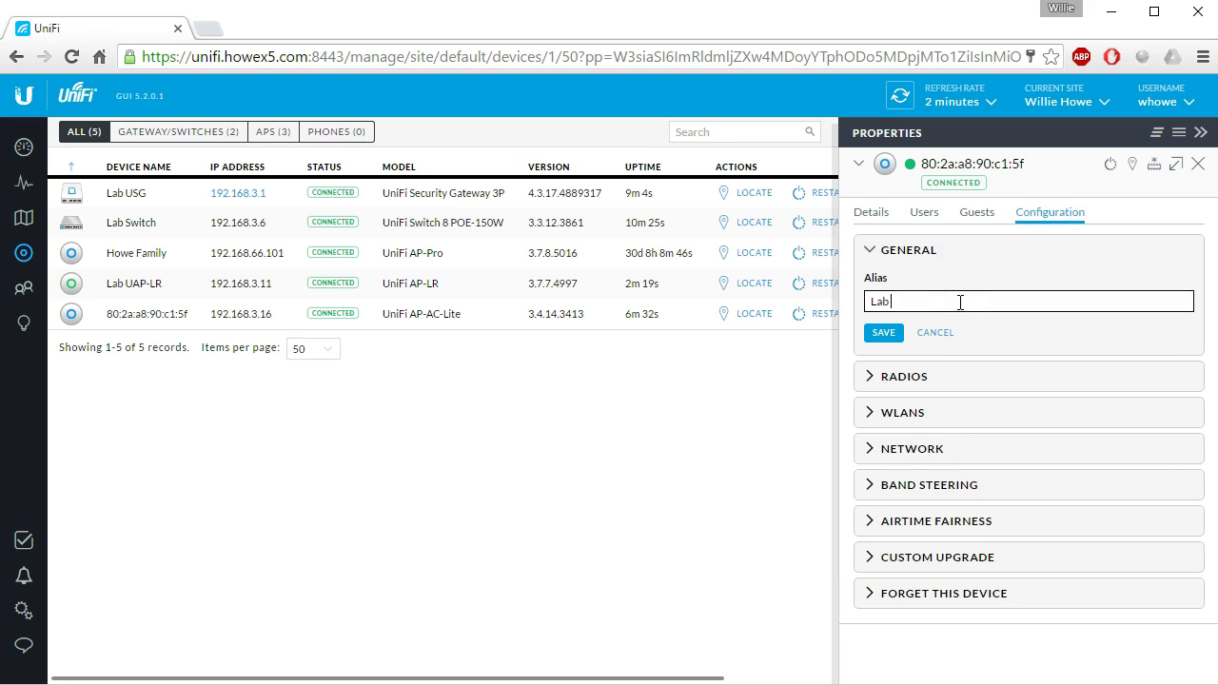
type(" AP-AC-Lite")
left_click(883, 333)
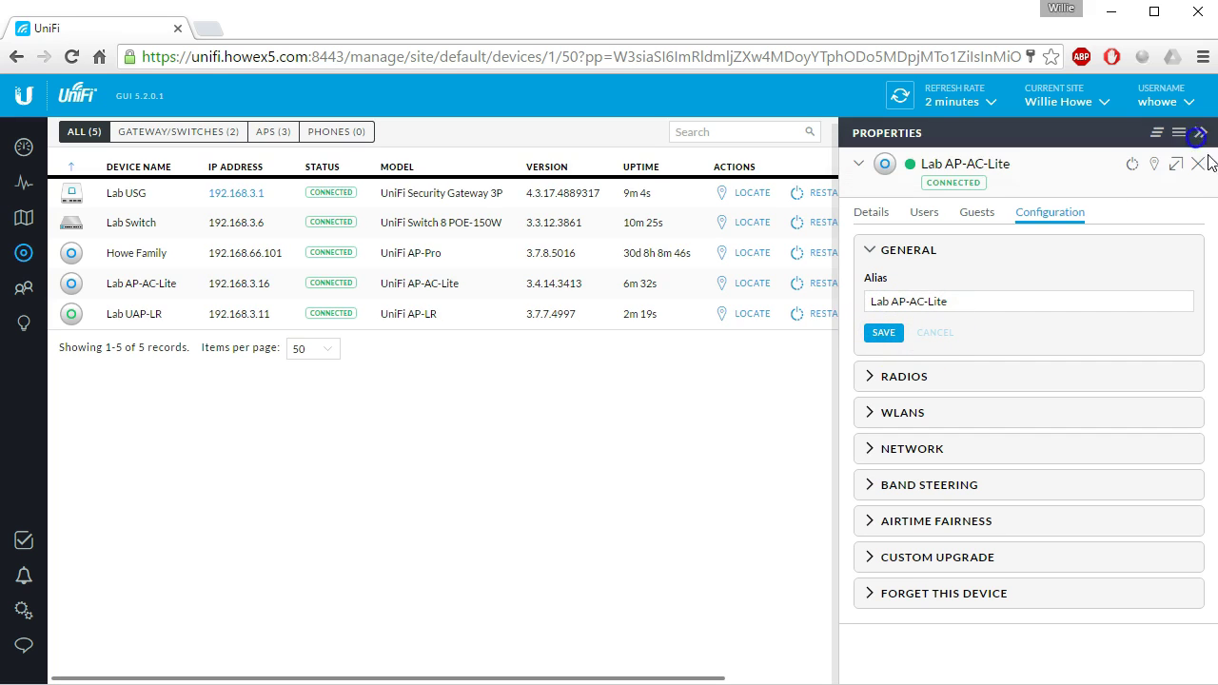
left_click(1198, 164)
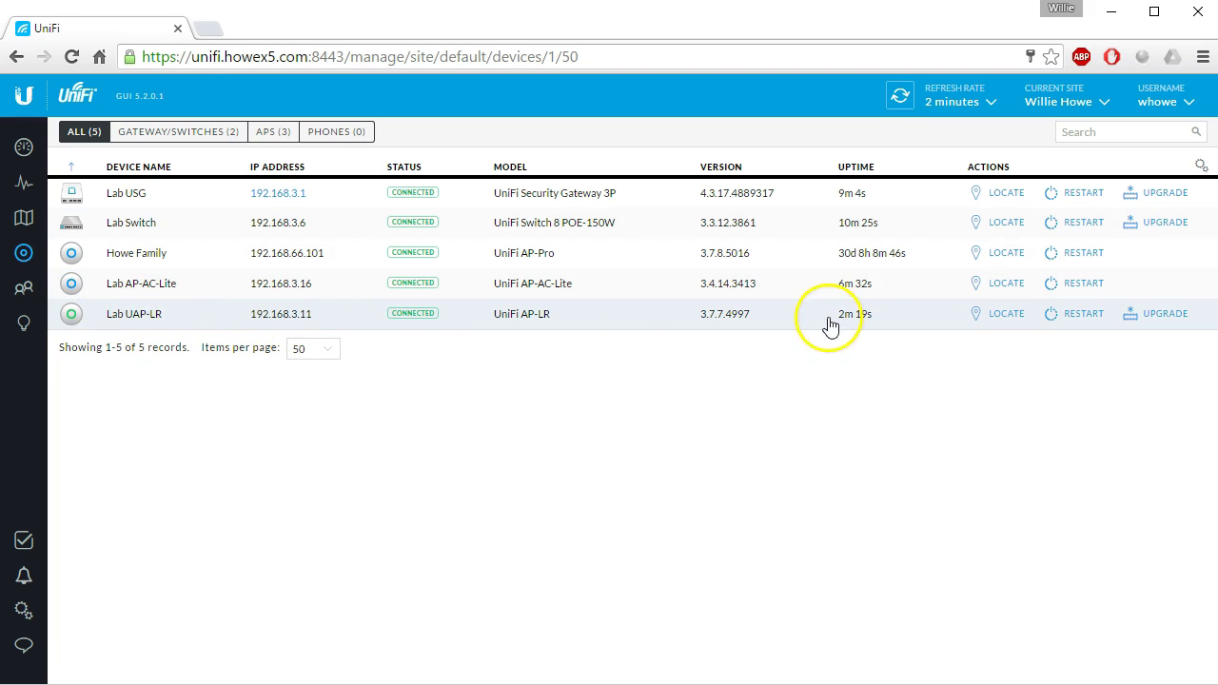
Forget the Lab UAP-LR from its Configuration settings and confirm the removal.
left_click(152, 321)
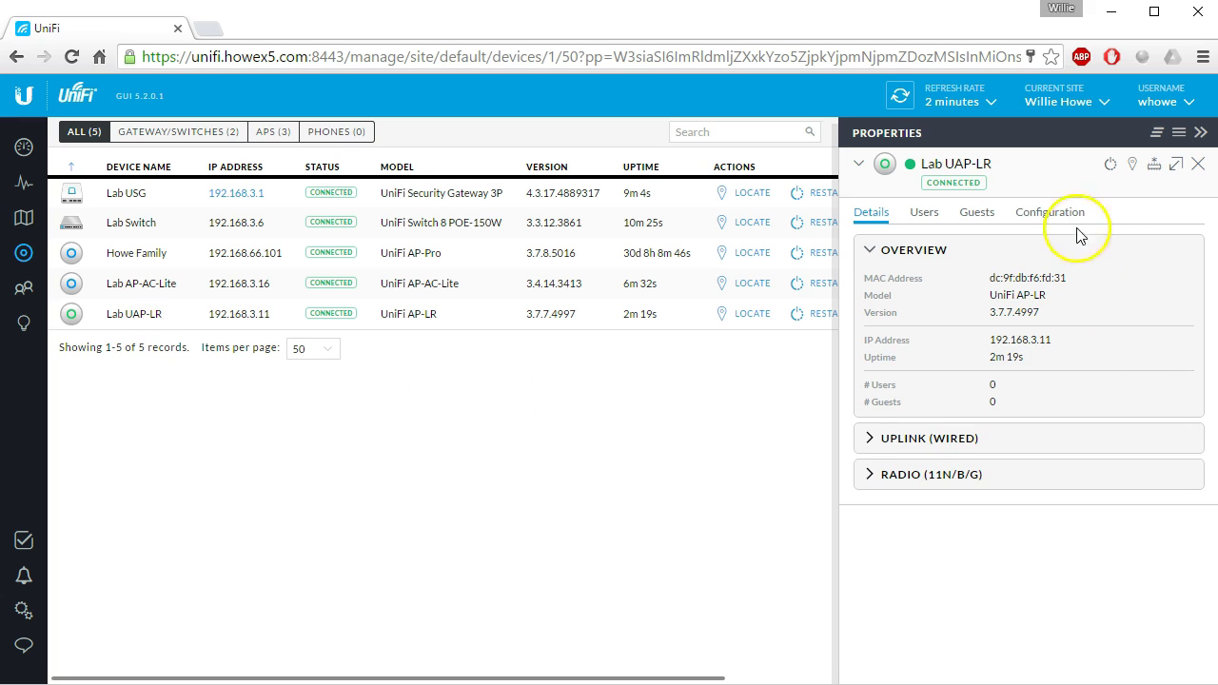
left_click(1064, 215)
left_click(939, 559)
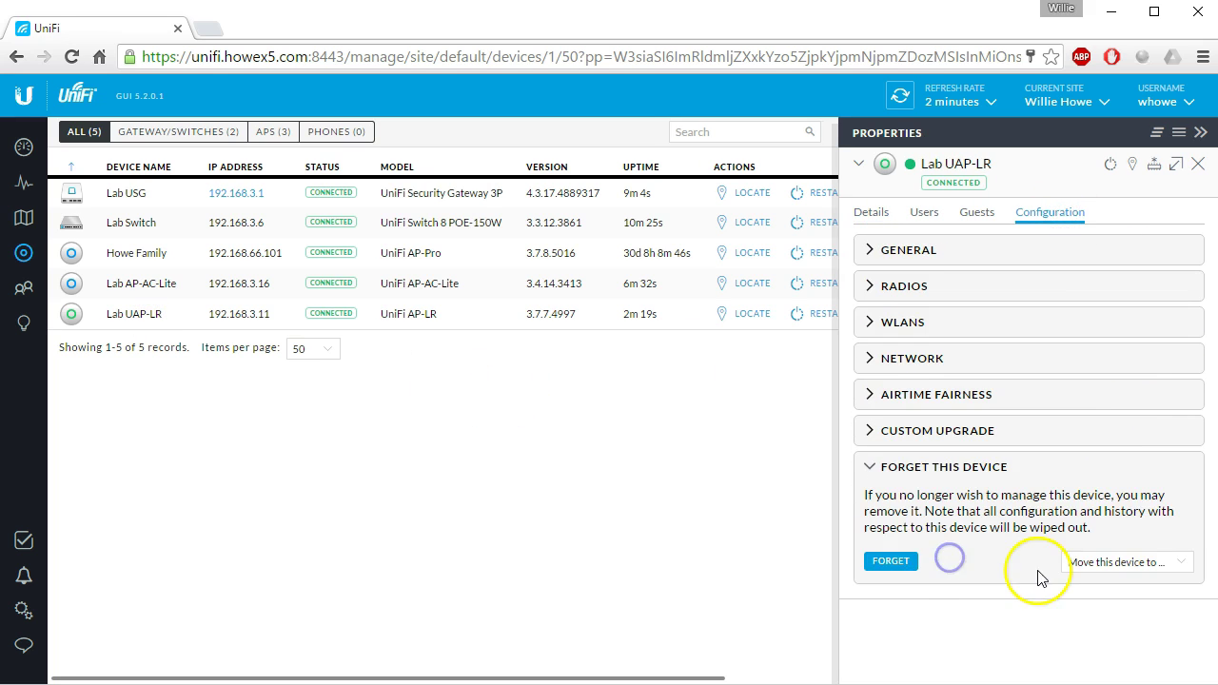
left_click(890, 562)
left_click(775, 442)
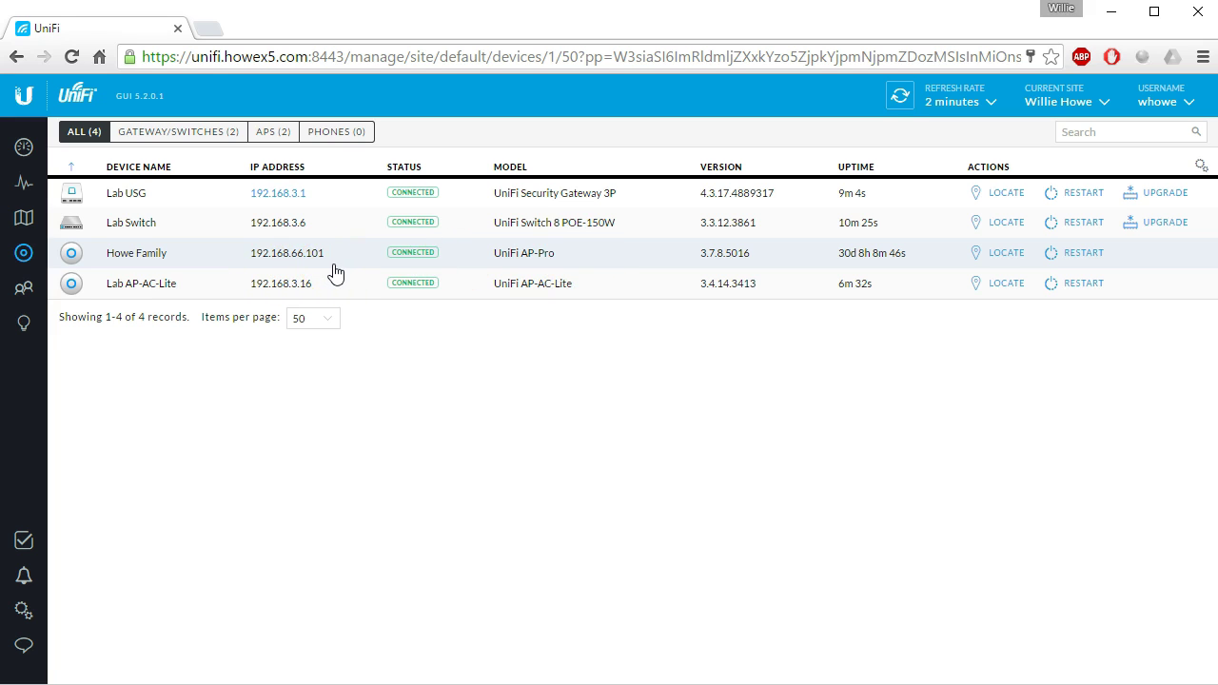
Review the four connected devices and bring up the site settings page.
left_click(297, 266)
left_click(337, 271)
left_click(184, 263)
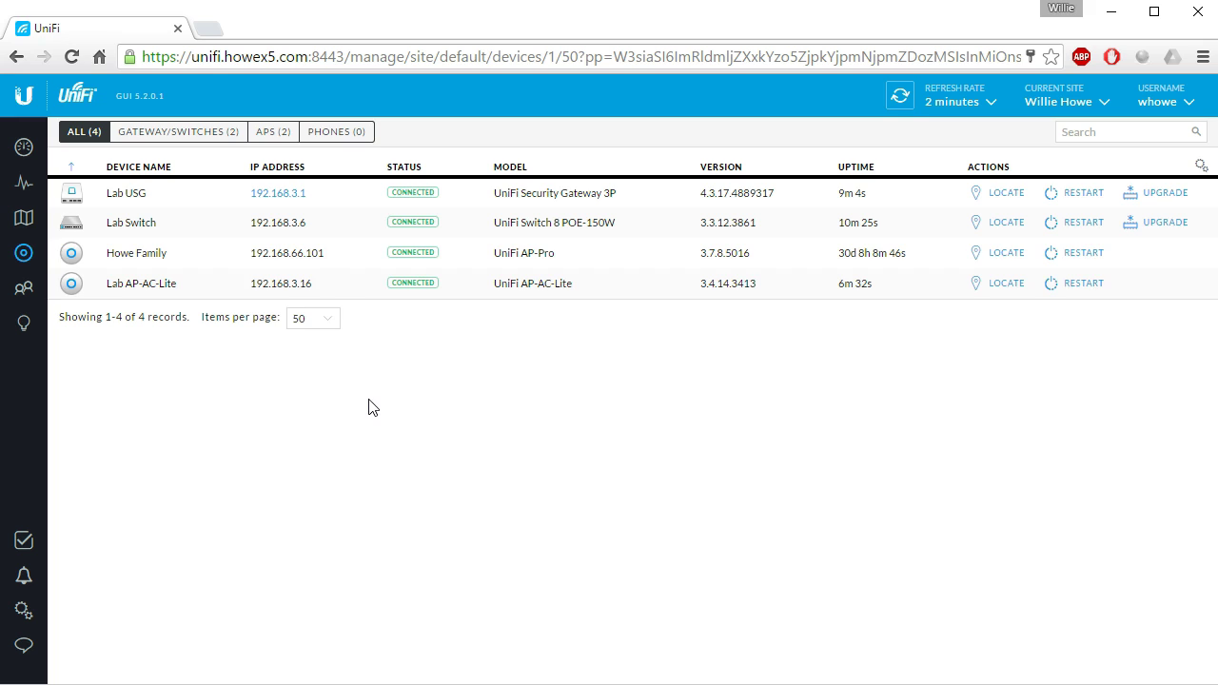
left_click(320, 209)
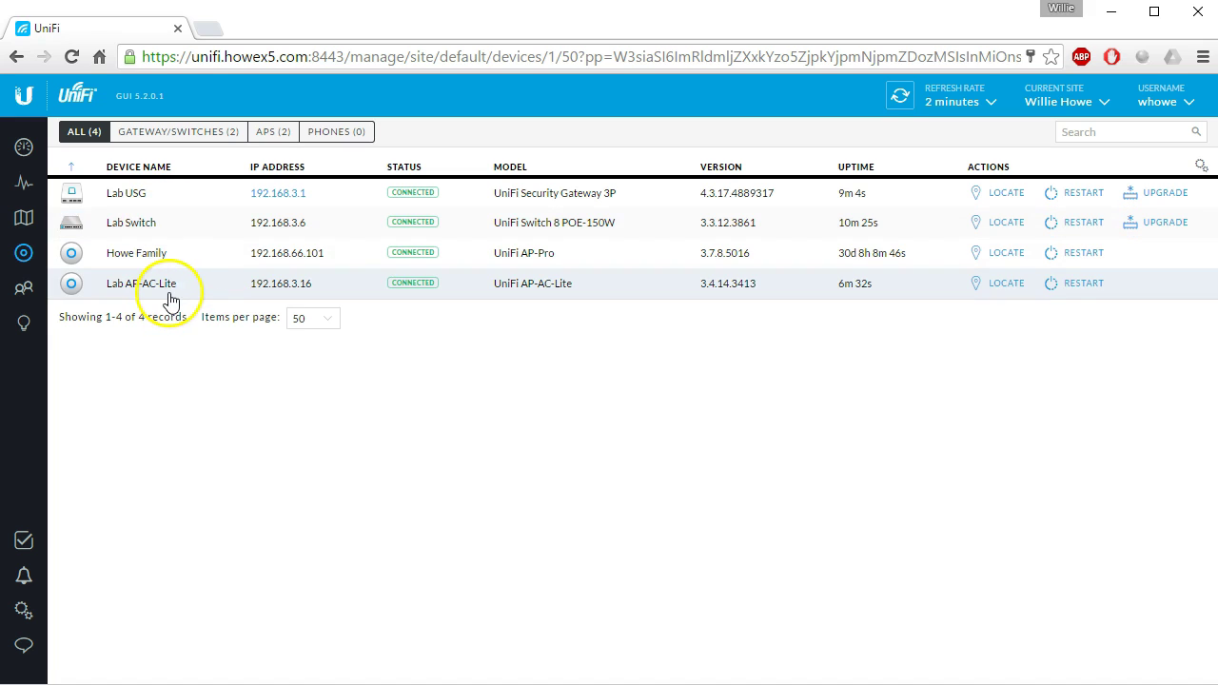
left_click(507, 486)
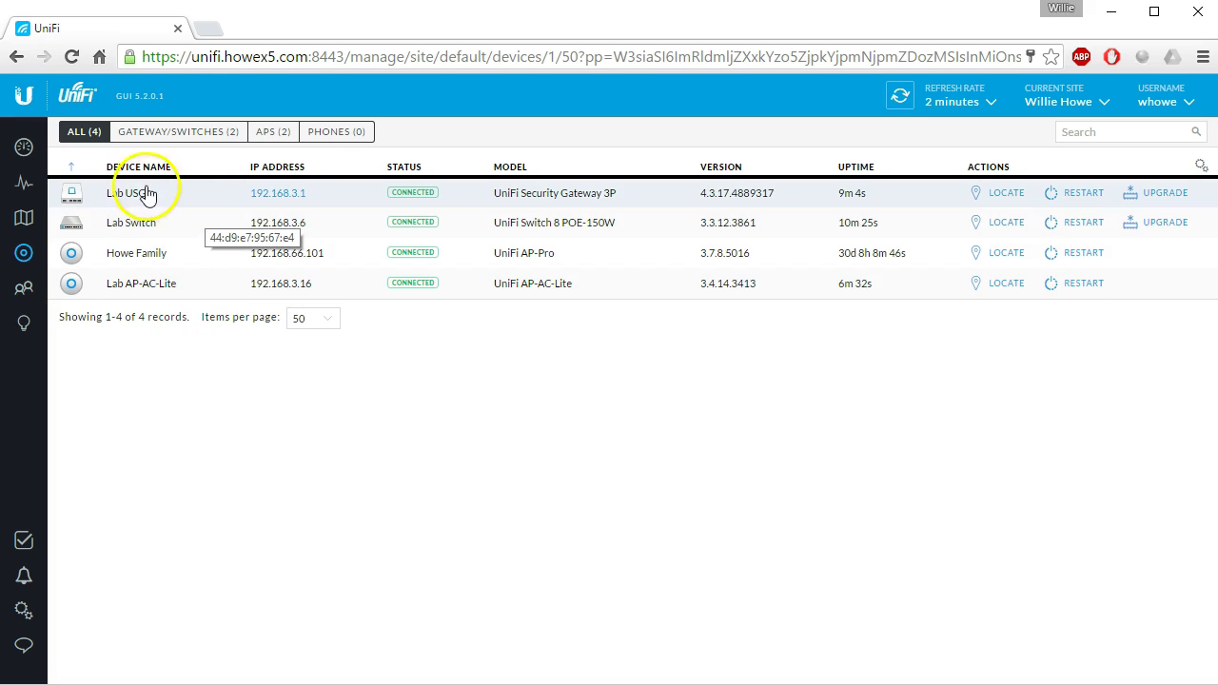
left_click(238, 385)
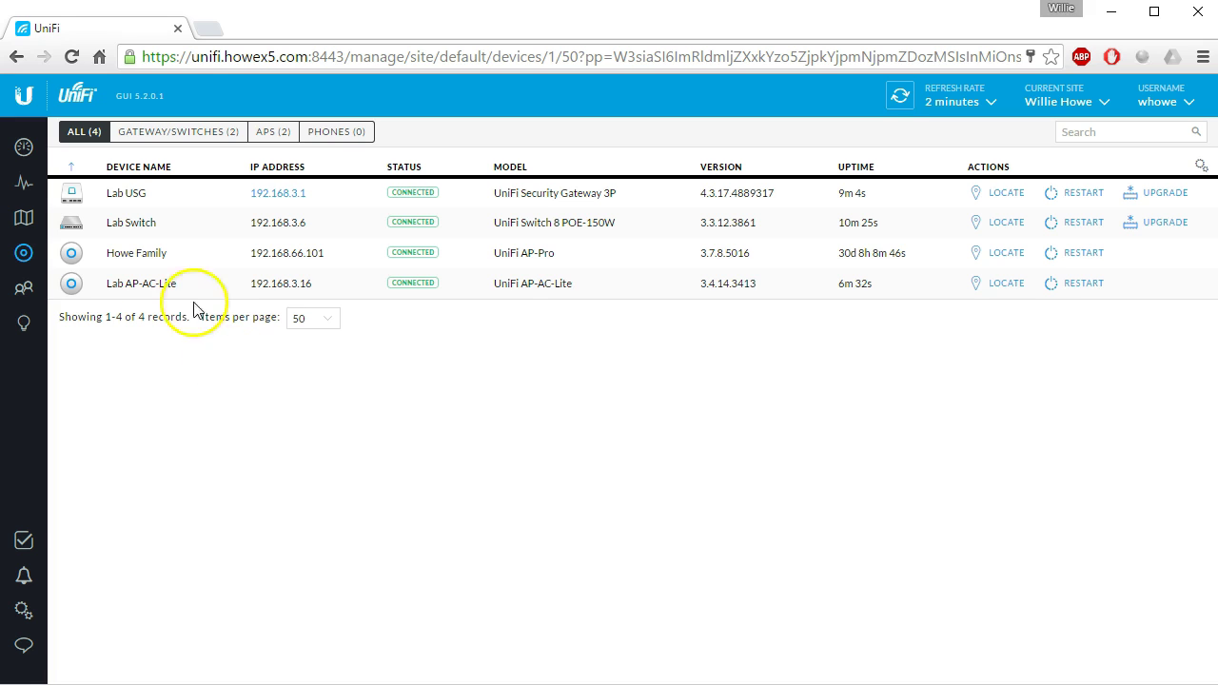
Start a new network in Settings > Networks named 'Public WiFi' with the Guest purpose.
left_click(21, 619)
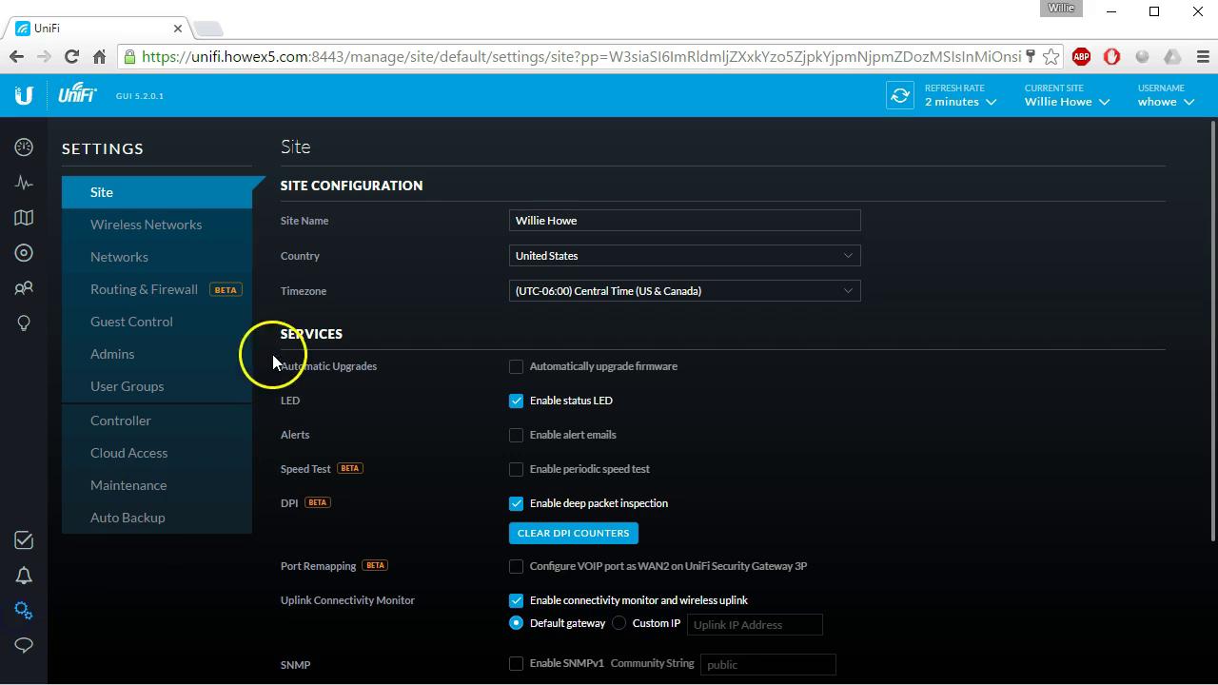
left_click(112, 253)
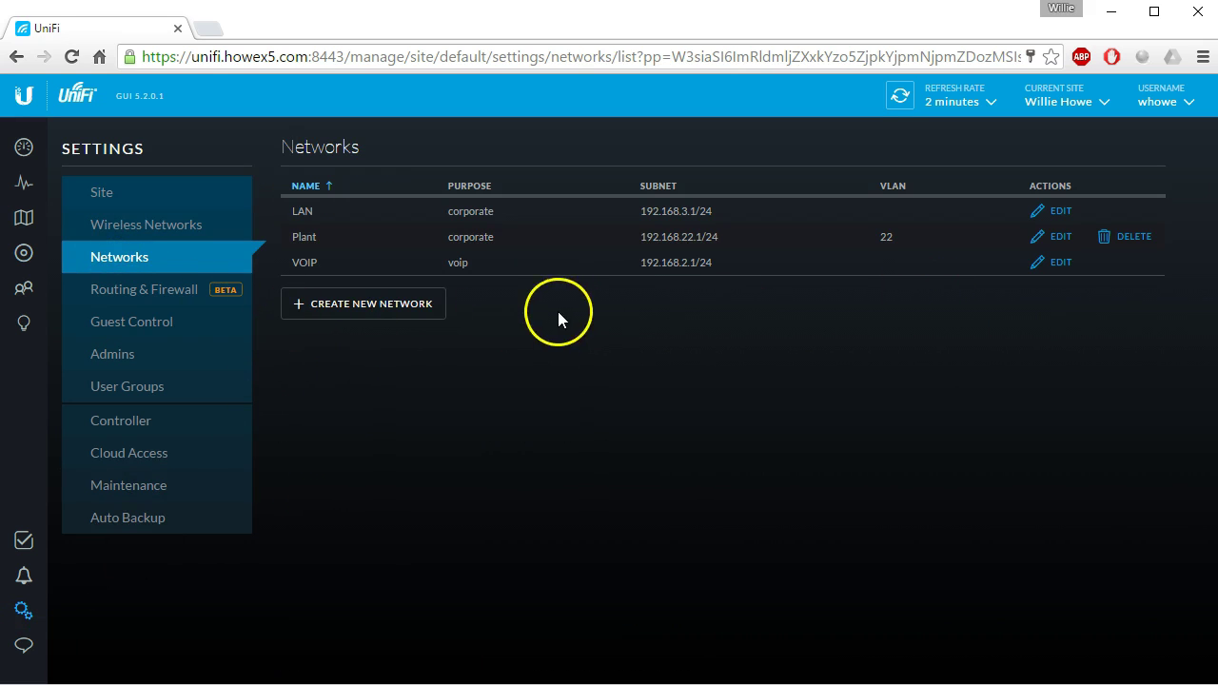
left_click(385, 312)
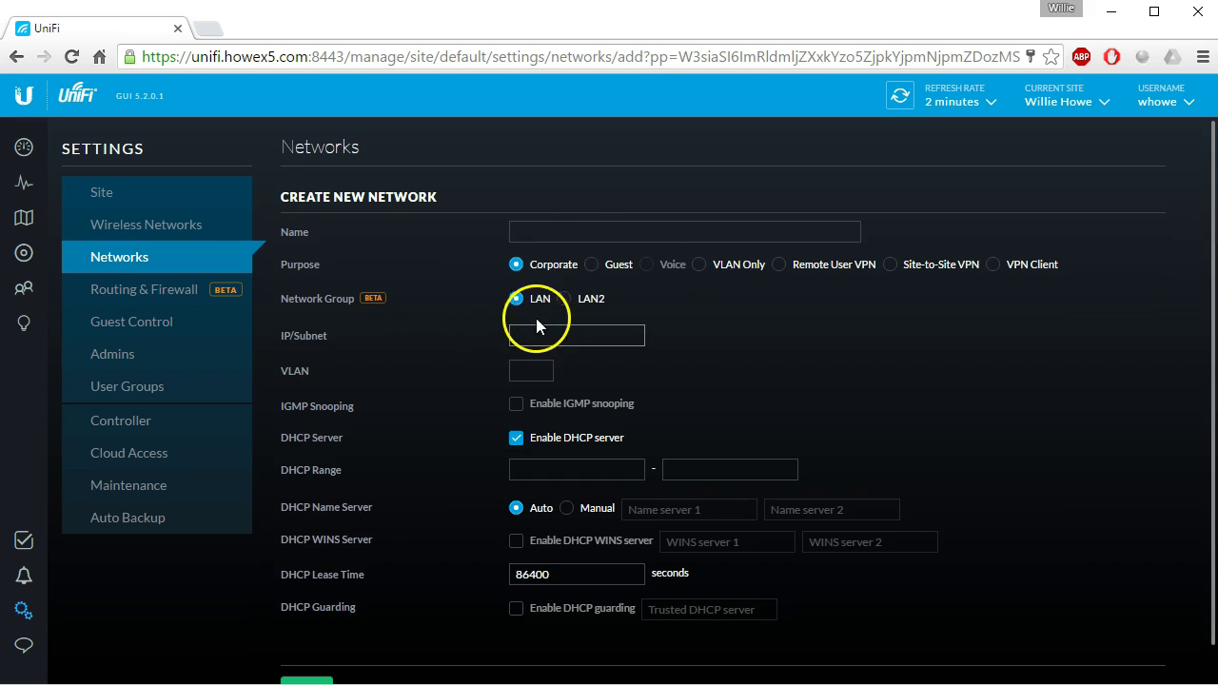
left_click(573, 229)
type("Public WiFi")
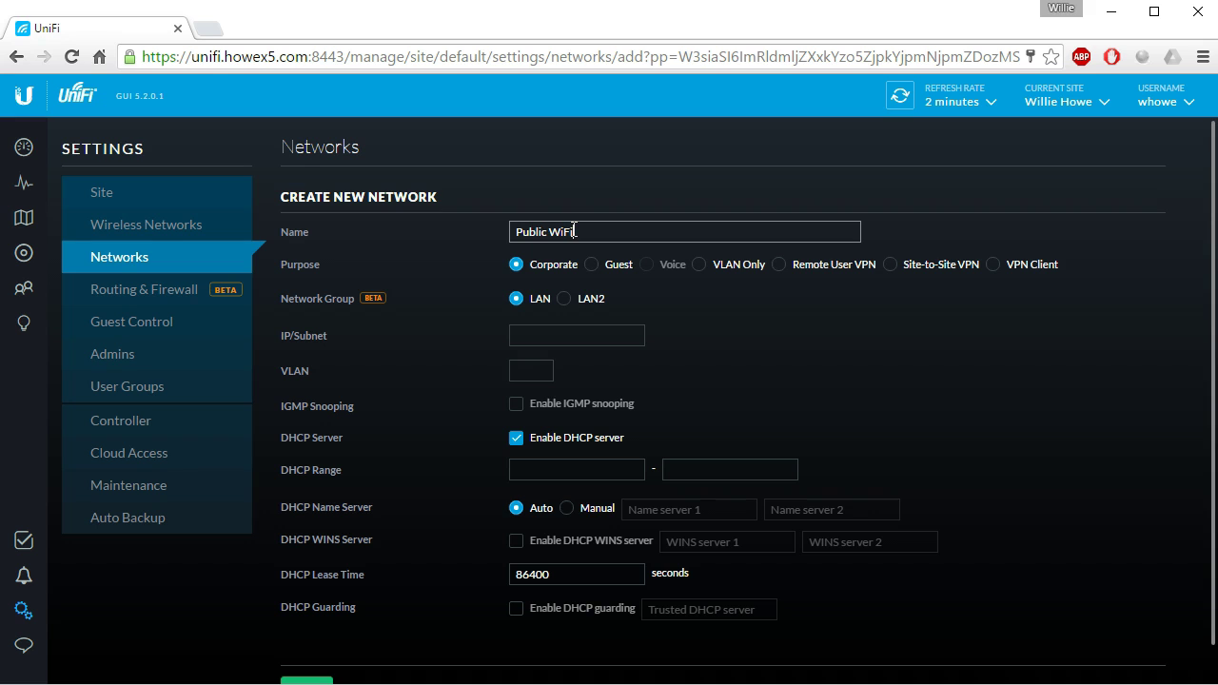
left_click(592, 268)
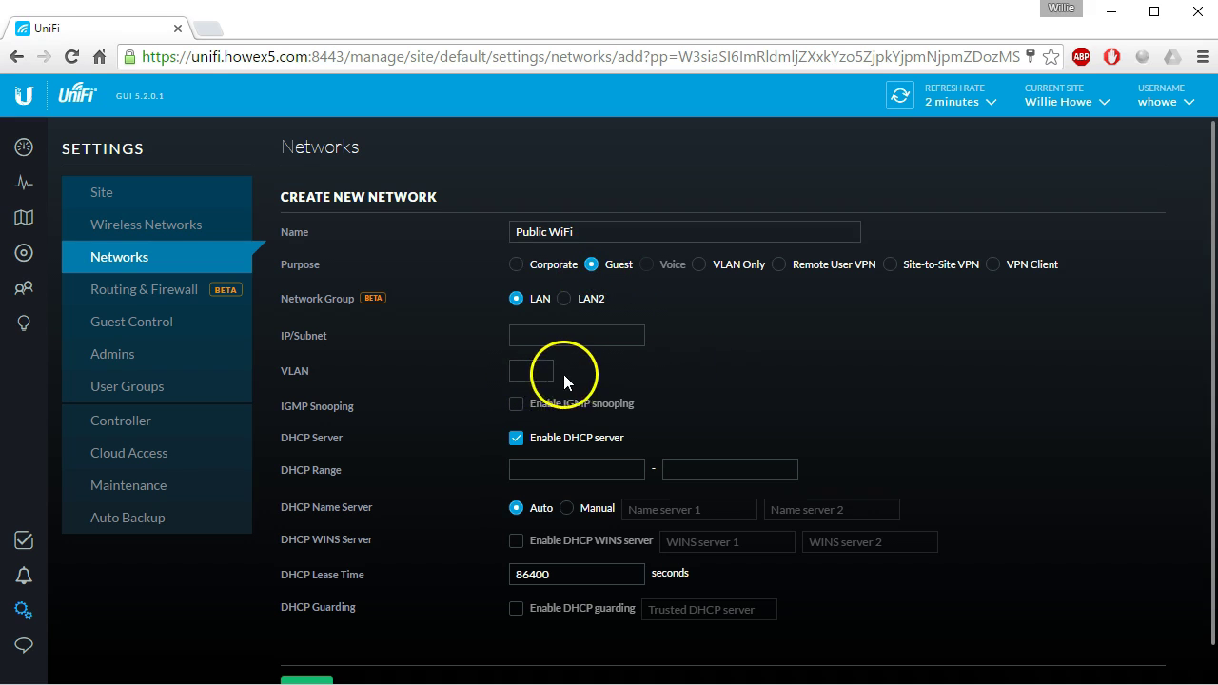
Give it subnet 192.168.254.1/24, an auto-filled DHCP range and VLAN 254, then save.
left_click(562, 335)
type("192.168.")
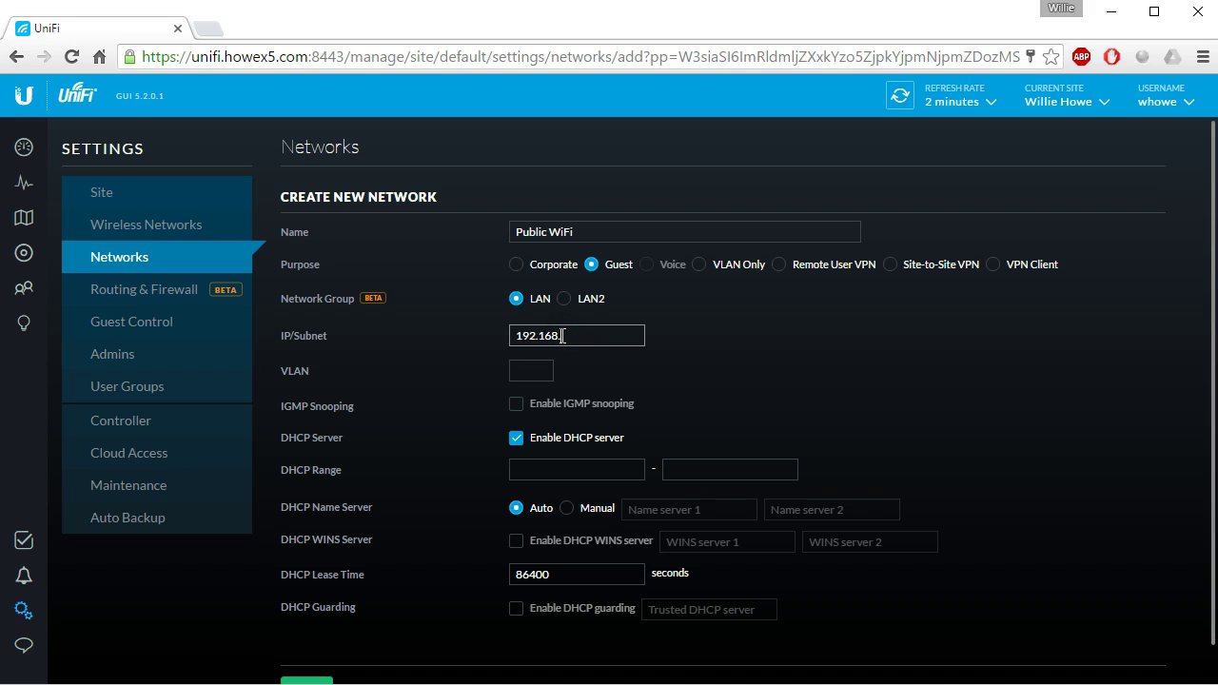
type("254.1/24")
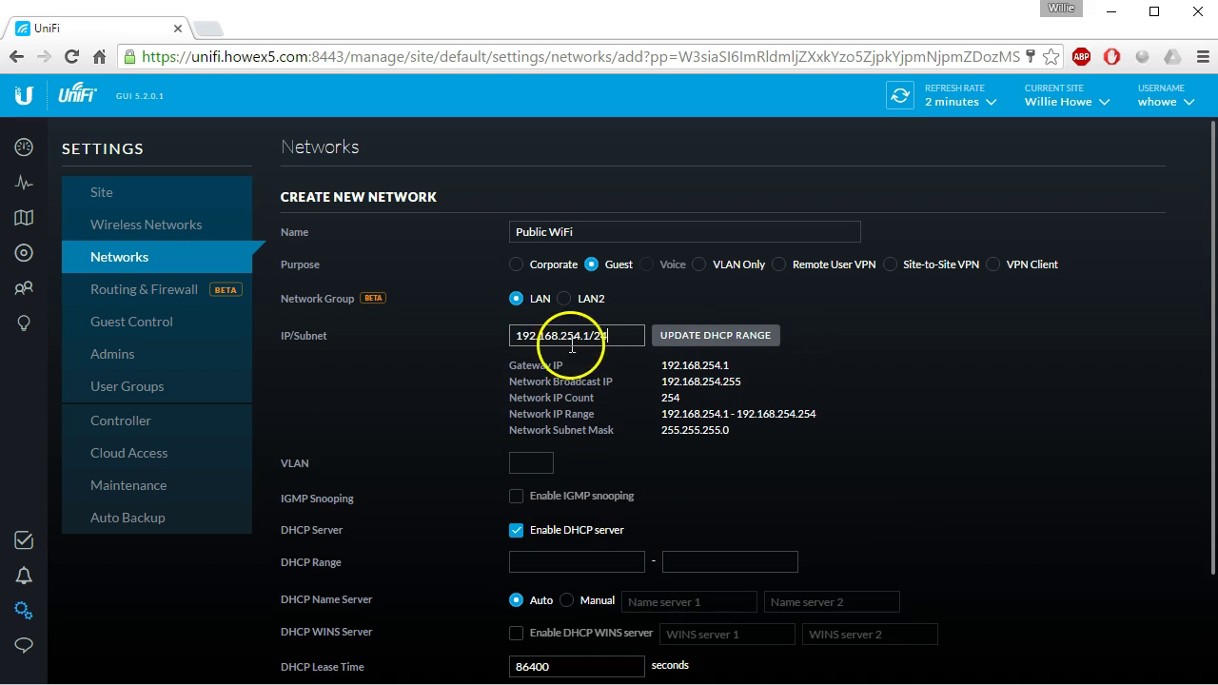
left_click(732, 337)
scroll(723, 476, "down", 1)
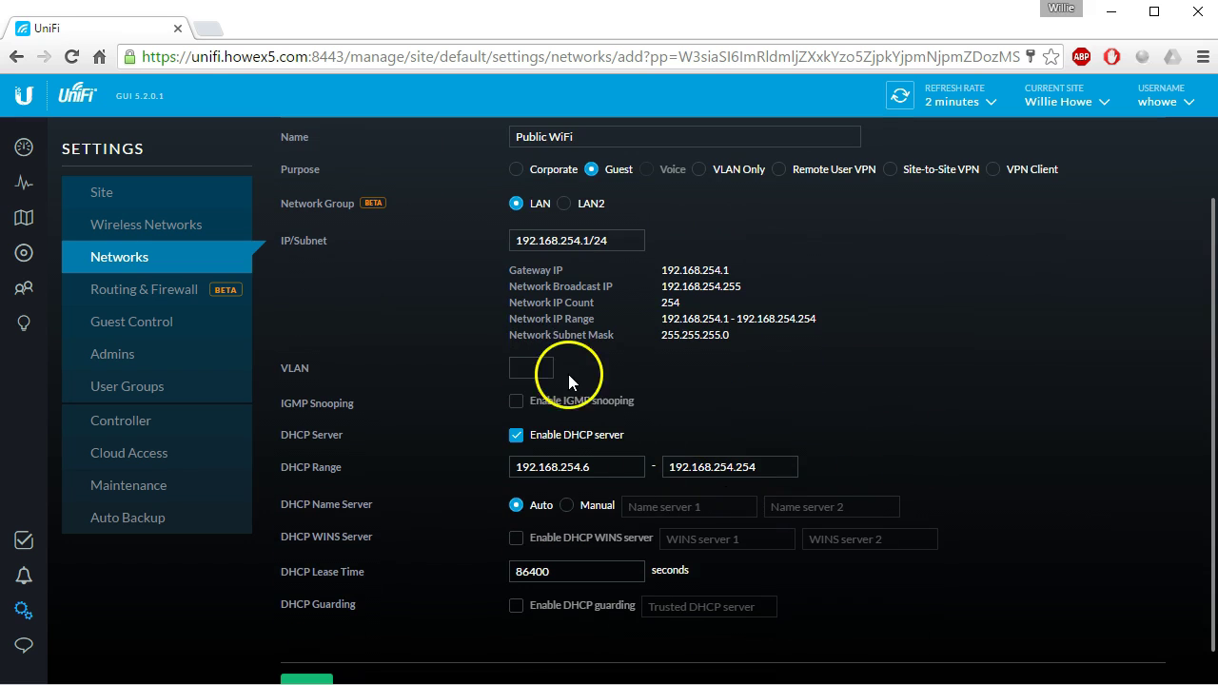
left_click(540, 363)
scroll(768, 434, "up", 1)
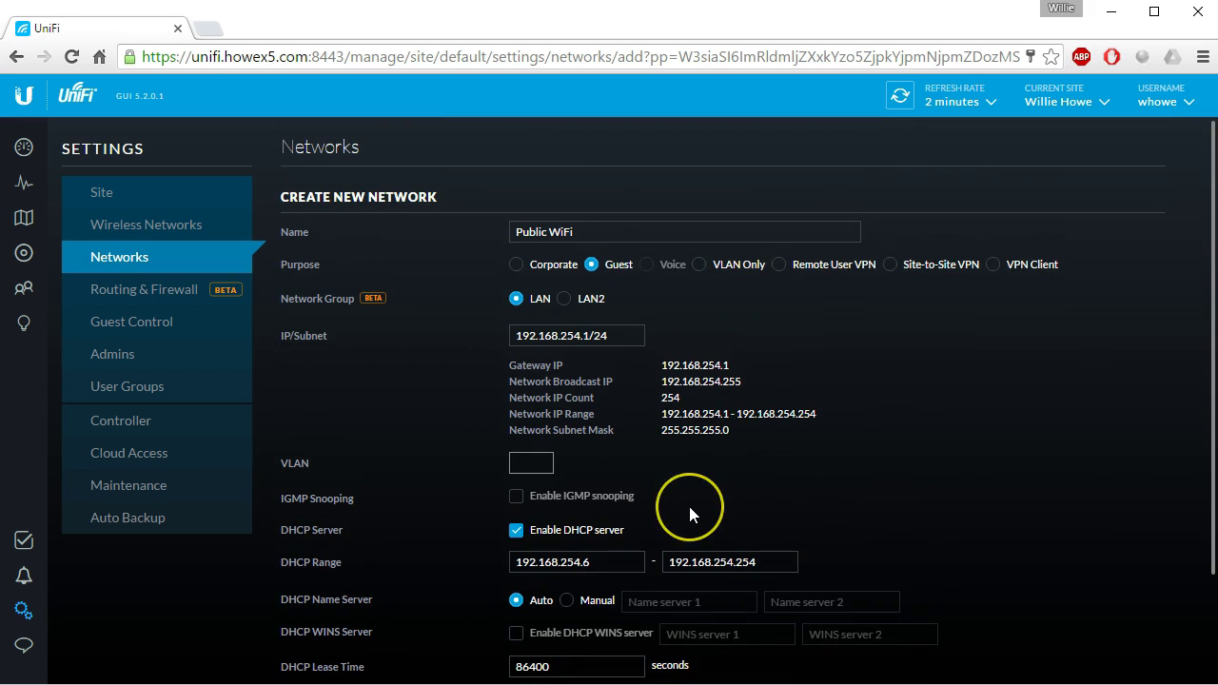
type("254")
scroll(674, 518, "down", 1)
scroll(674, 517, "down", 2)
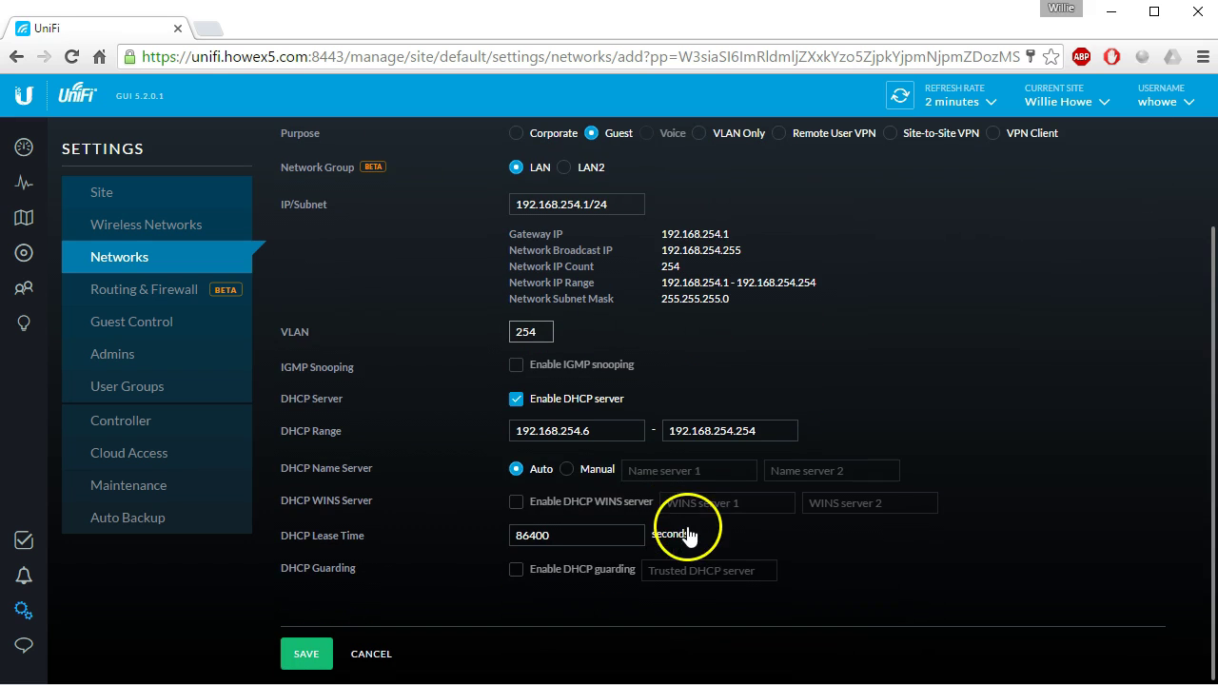
left_click(308, 656)
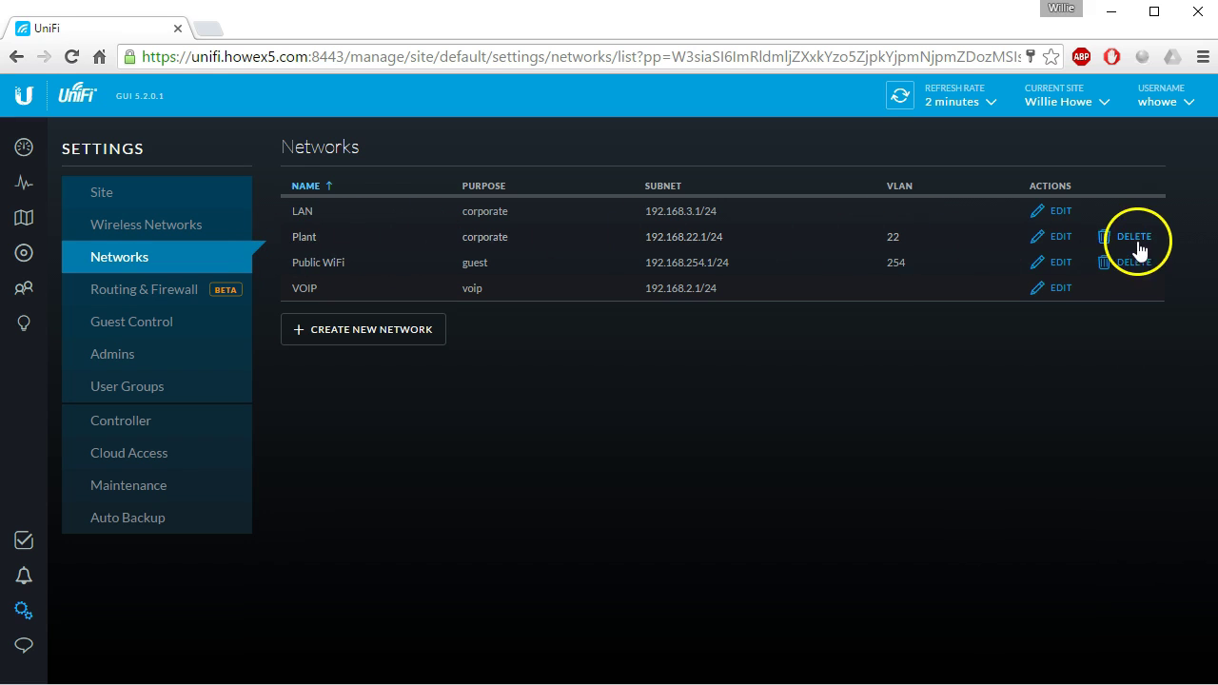
Delete the Plant network, refresh the devices, and return to the Settings Networks list.
left_click(1131, 237)
left_click(763, 420)
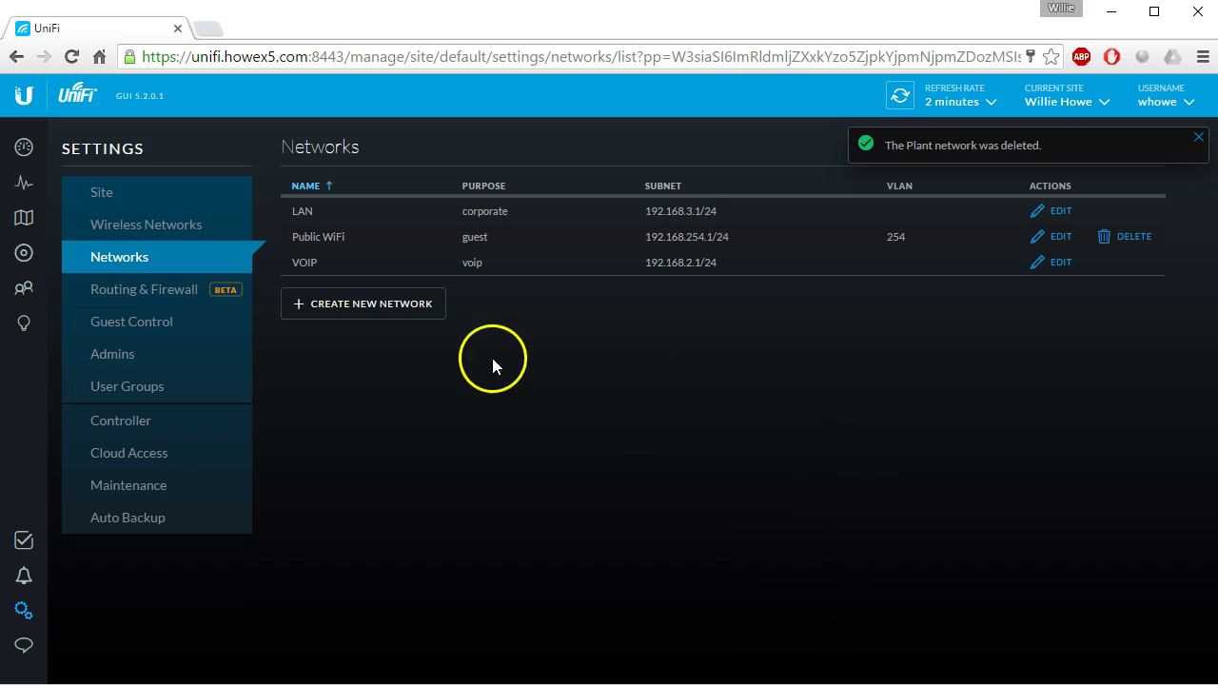
left_click(23, 252)
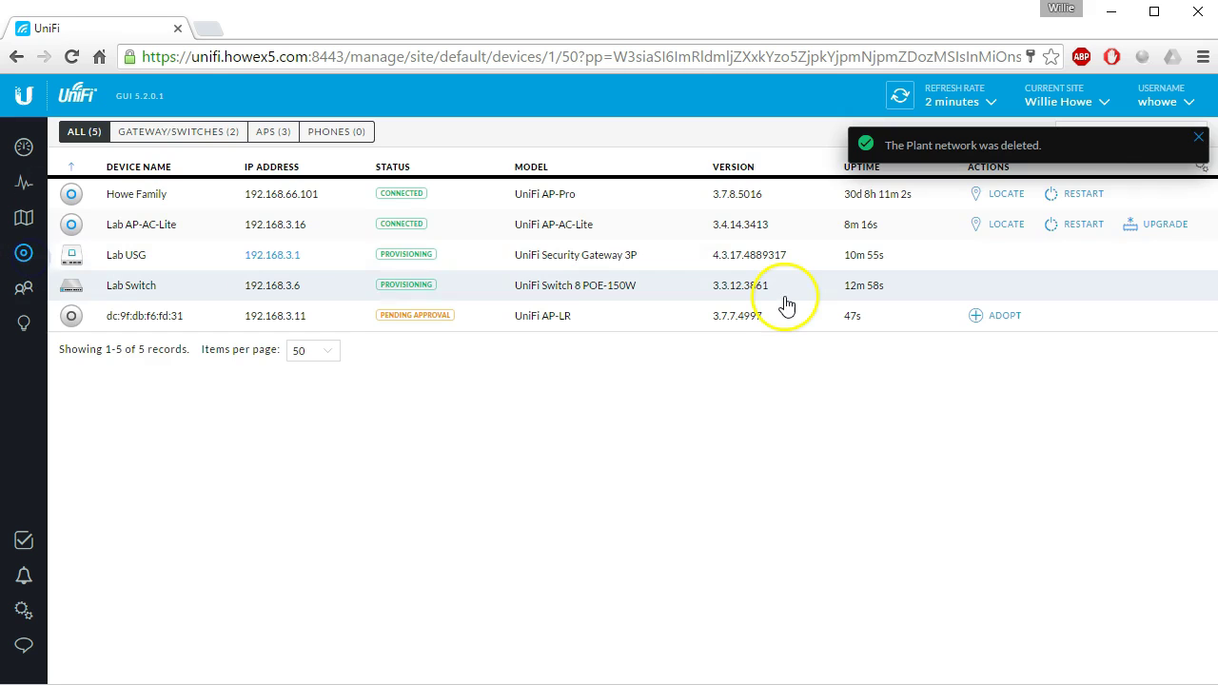
left_click(1198, 137)
left_click(900, 97)
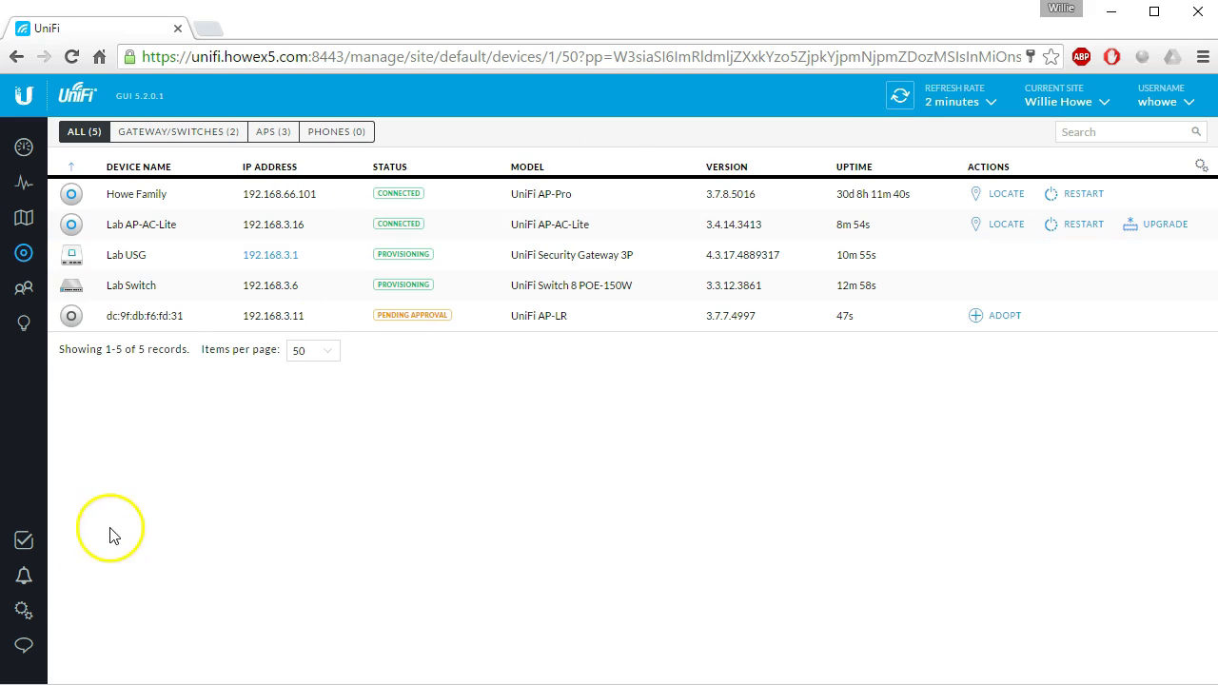
left_click(24, 610)
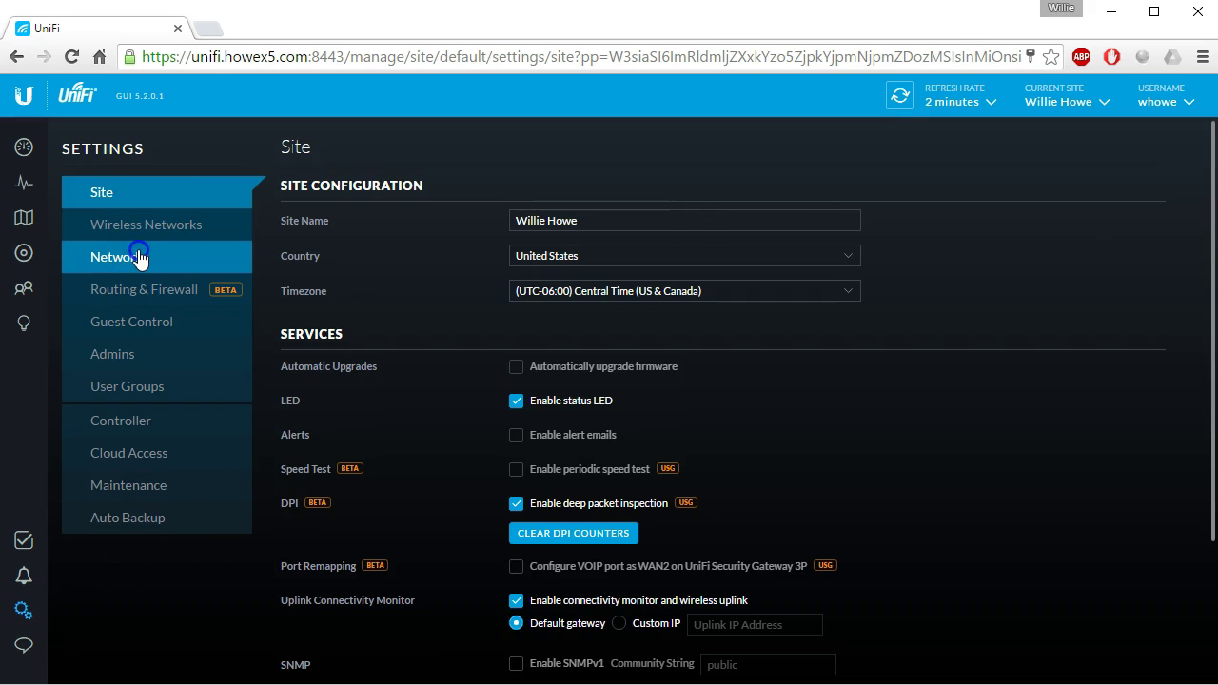
left_click(140, 257)
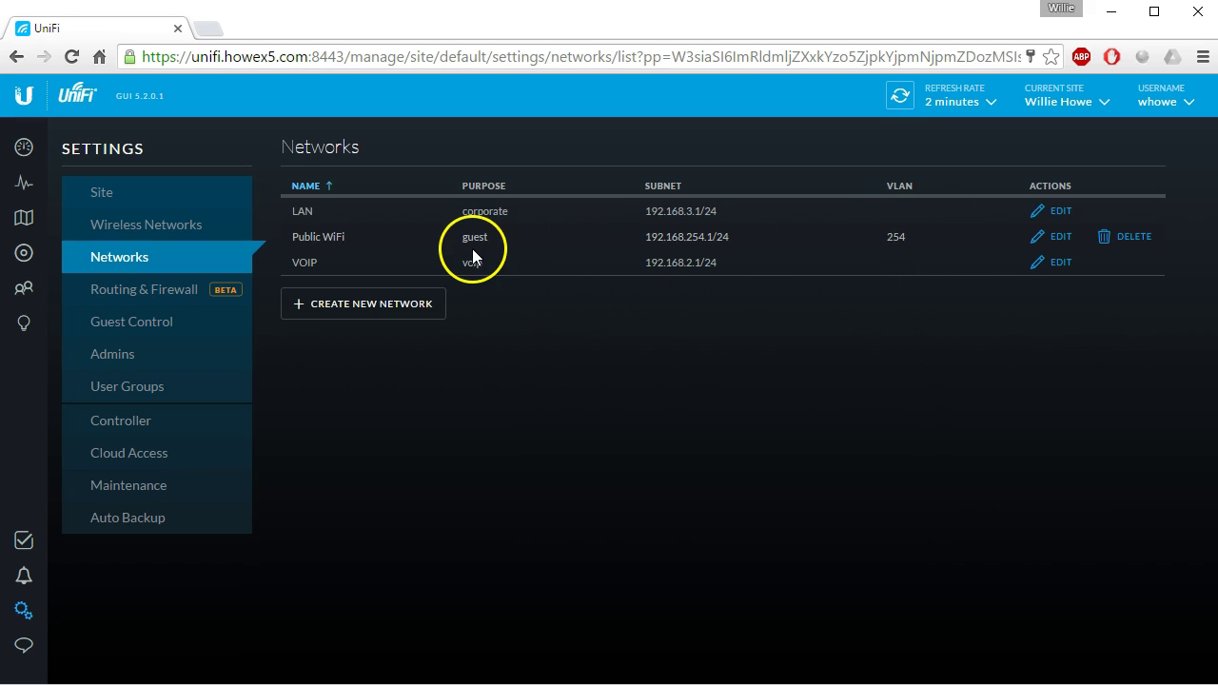
Delete the old public SSID from the Wireless Networks settings.
left_click(158, 224)
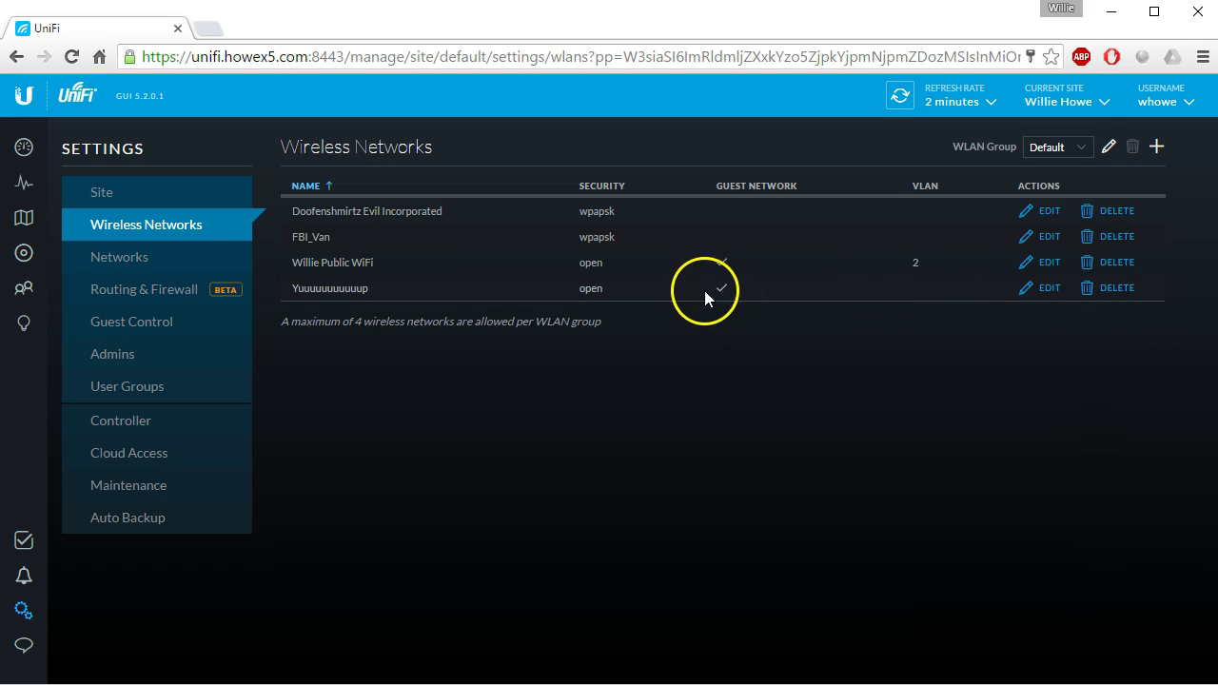
left_click(1117, 264)
left_click(773, 430)
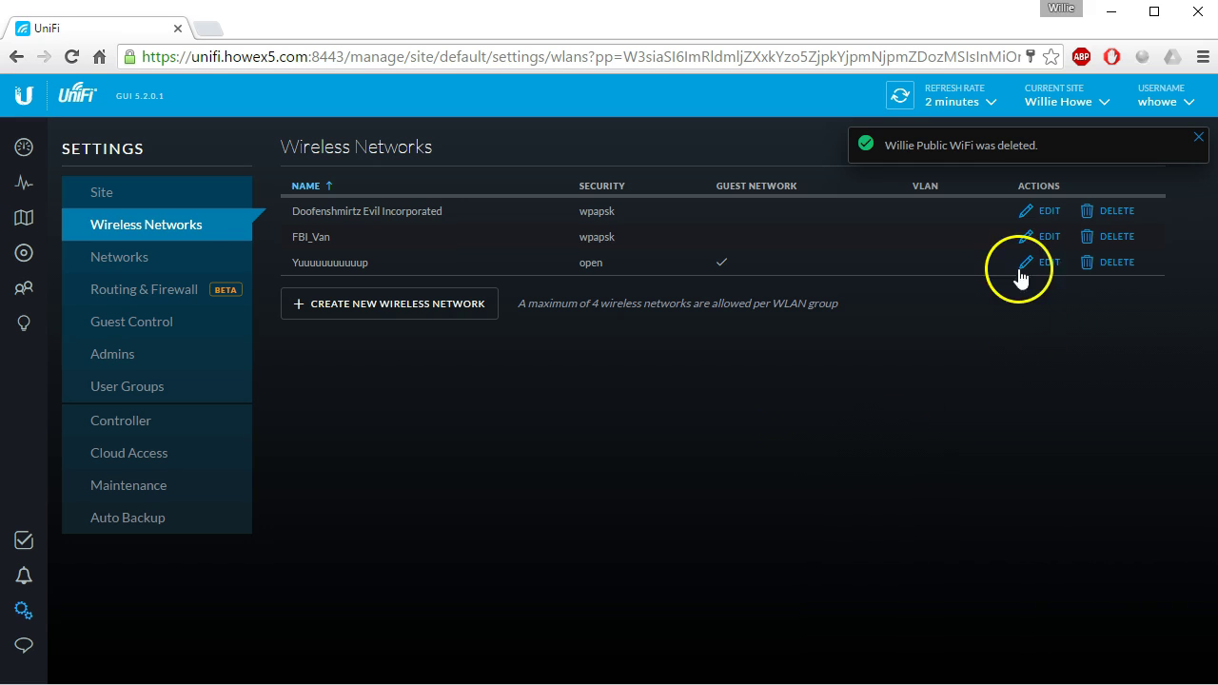
Create open wireless network 'Public WiFi' with guest policies, VLAN 254 and the 1024 user group.
left_click(457, 312)
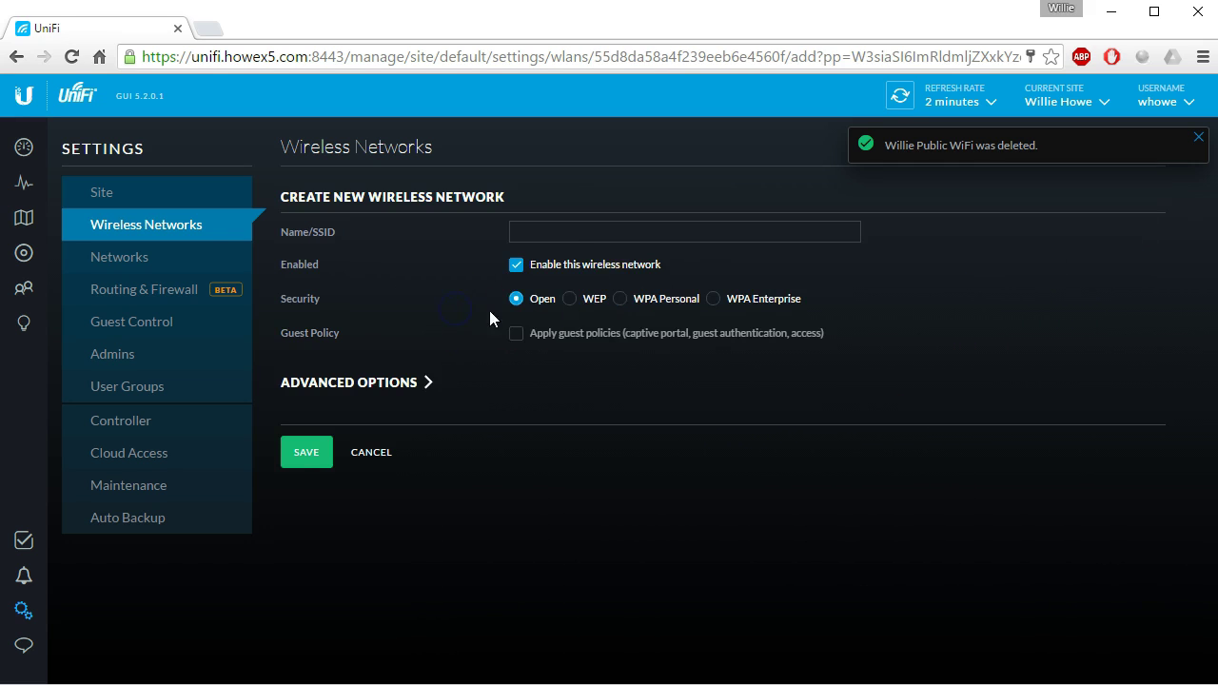
left_click(612, 231)
type("Public WiFi")
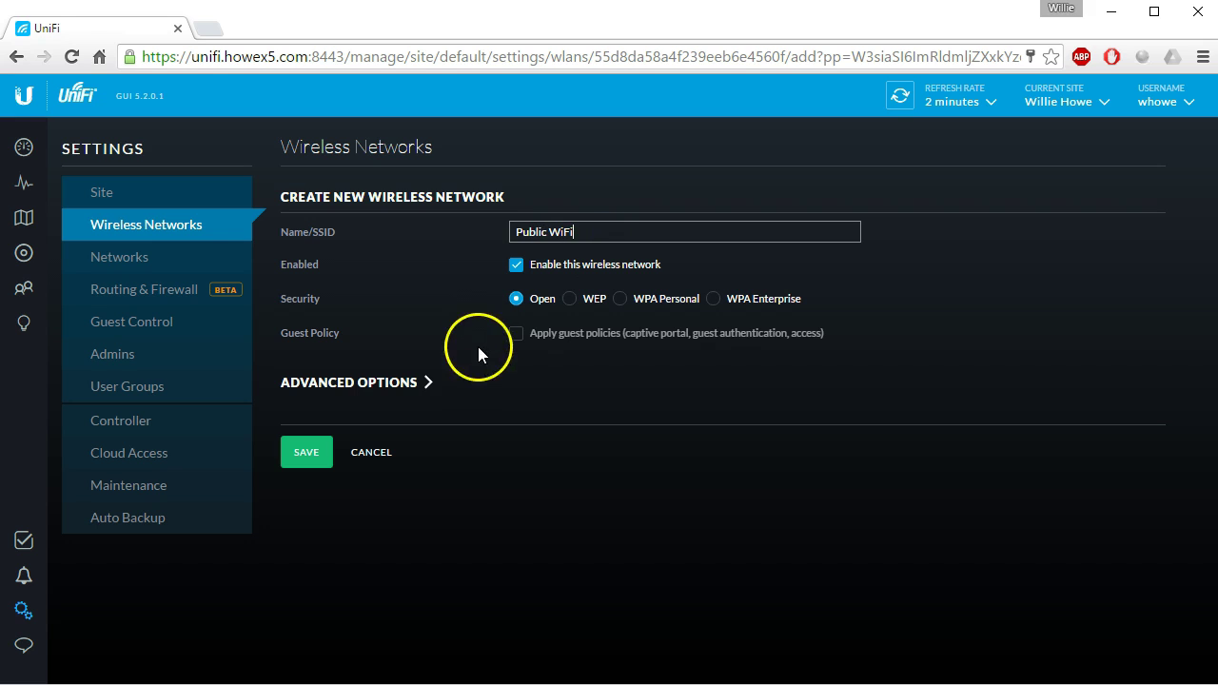
left_click(515, 335)
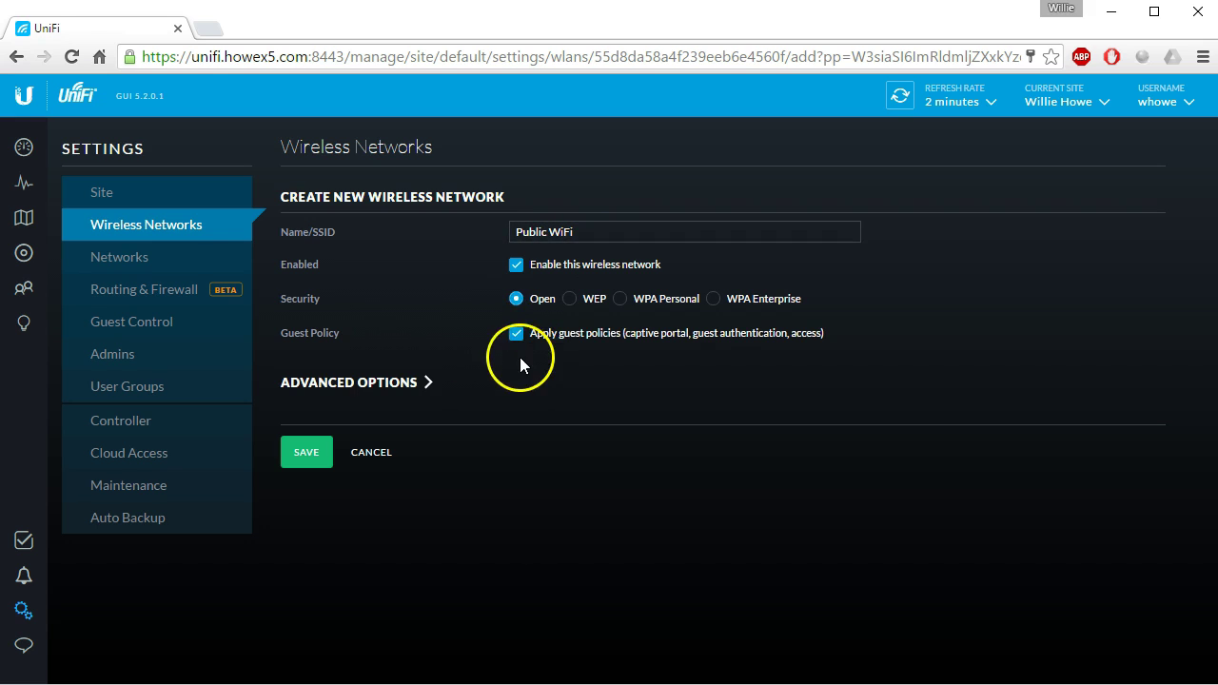
left_click(404, 385)
left_click(515, 417)
left_click(717, 416)
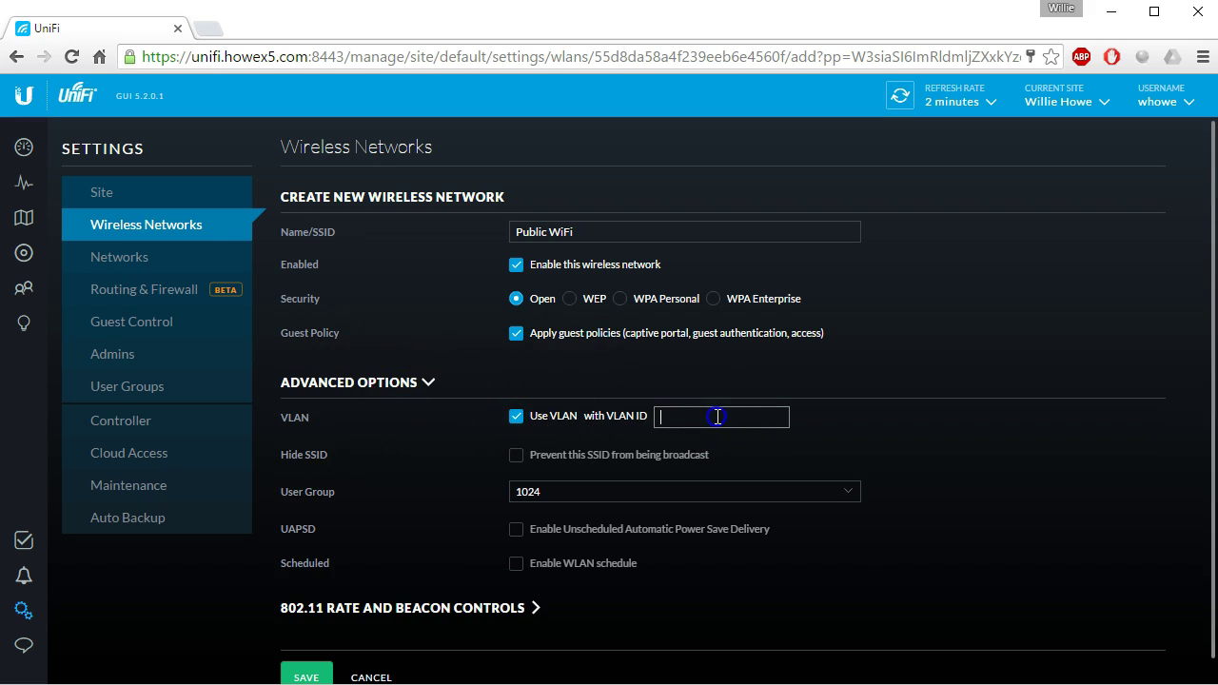
type("254")
left_click(668, 493)
left_click(543, 500)
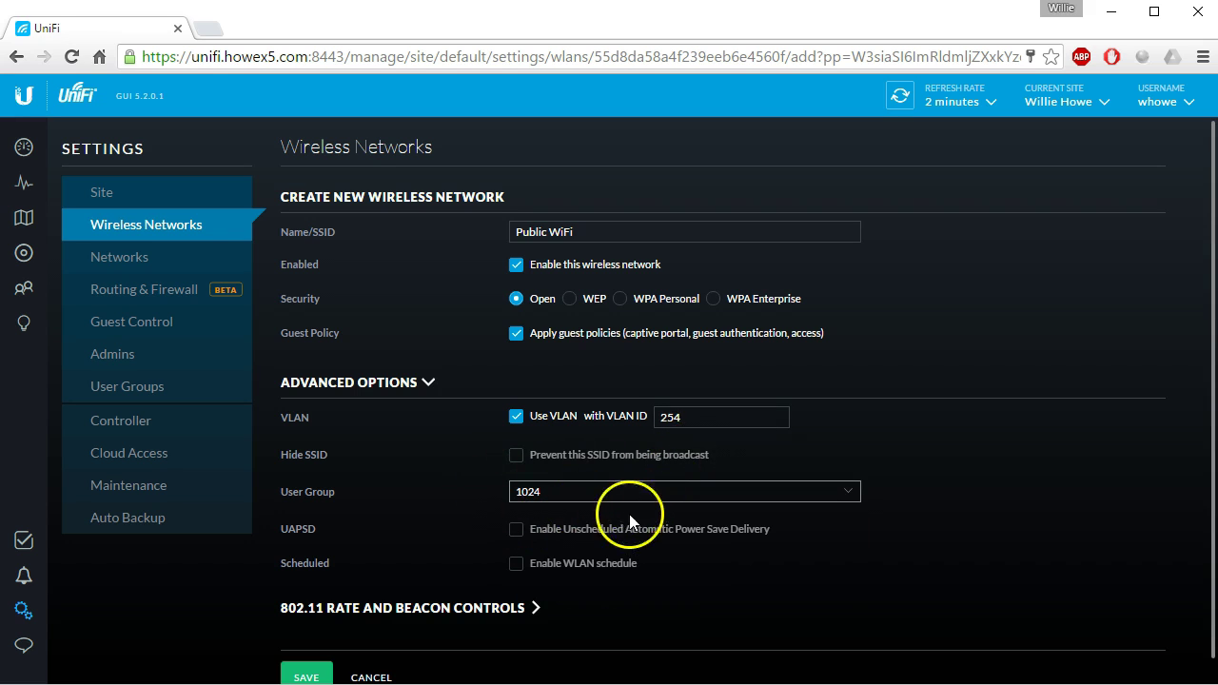
scroll(751, 550, "down", 1)
scroll(400, 650, "down", 1)
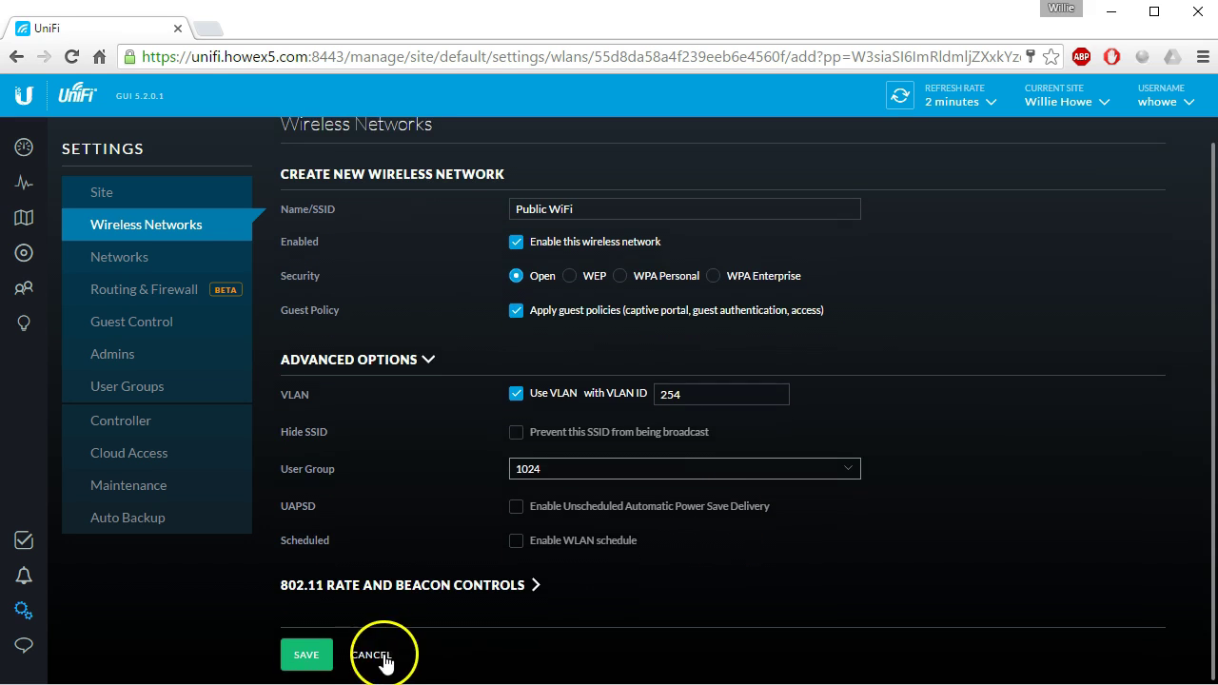
left_click(306, 656)
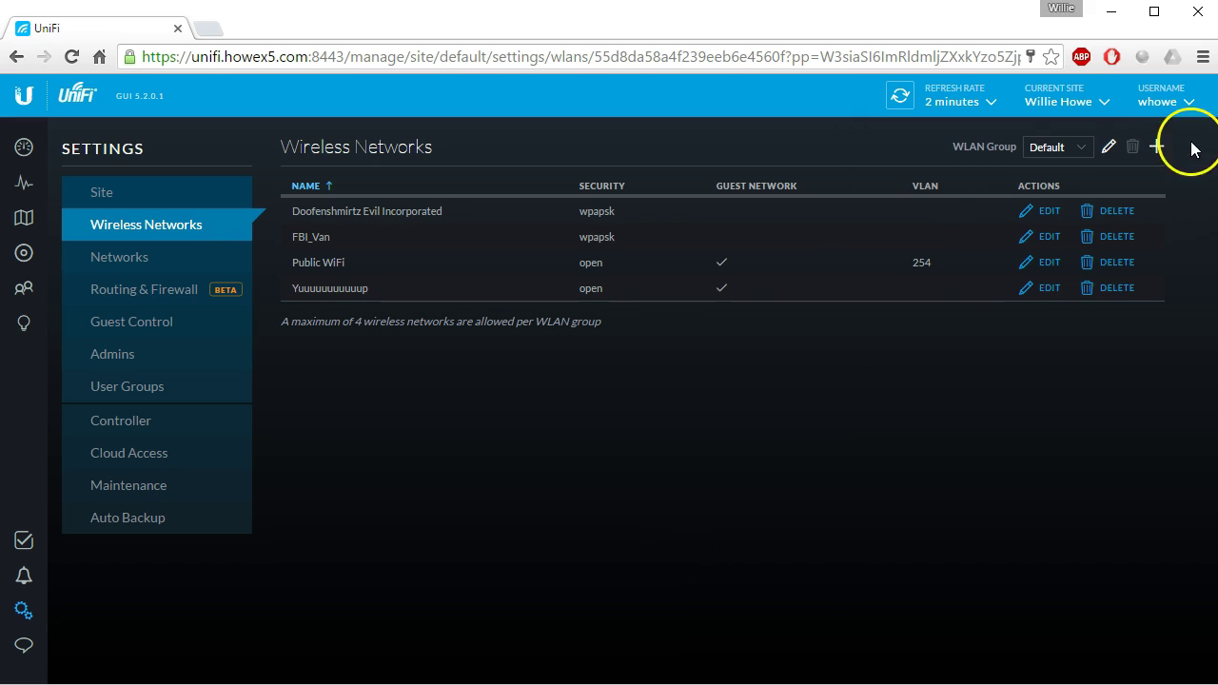
Override Public WiFi as disabled on the AP-Pro's 2G radio and save.
left_click(28, 253)
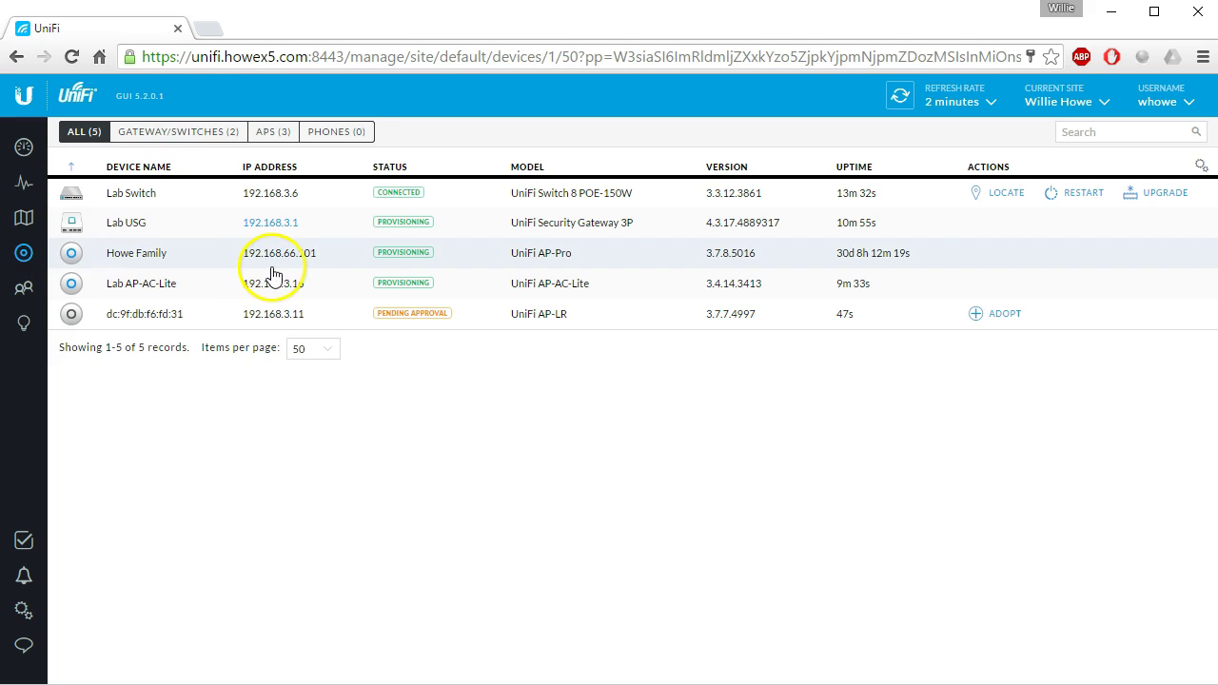
left_click(898, 98)
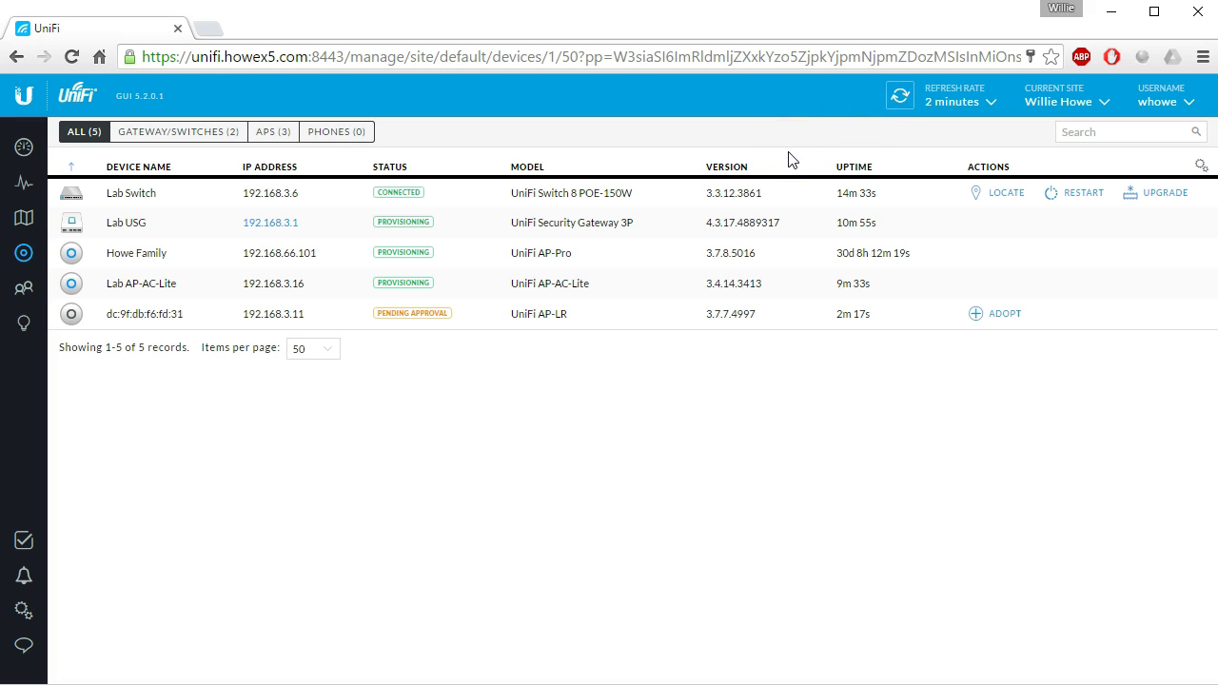
left_click(141, 254)
left_click(1047, 217)
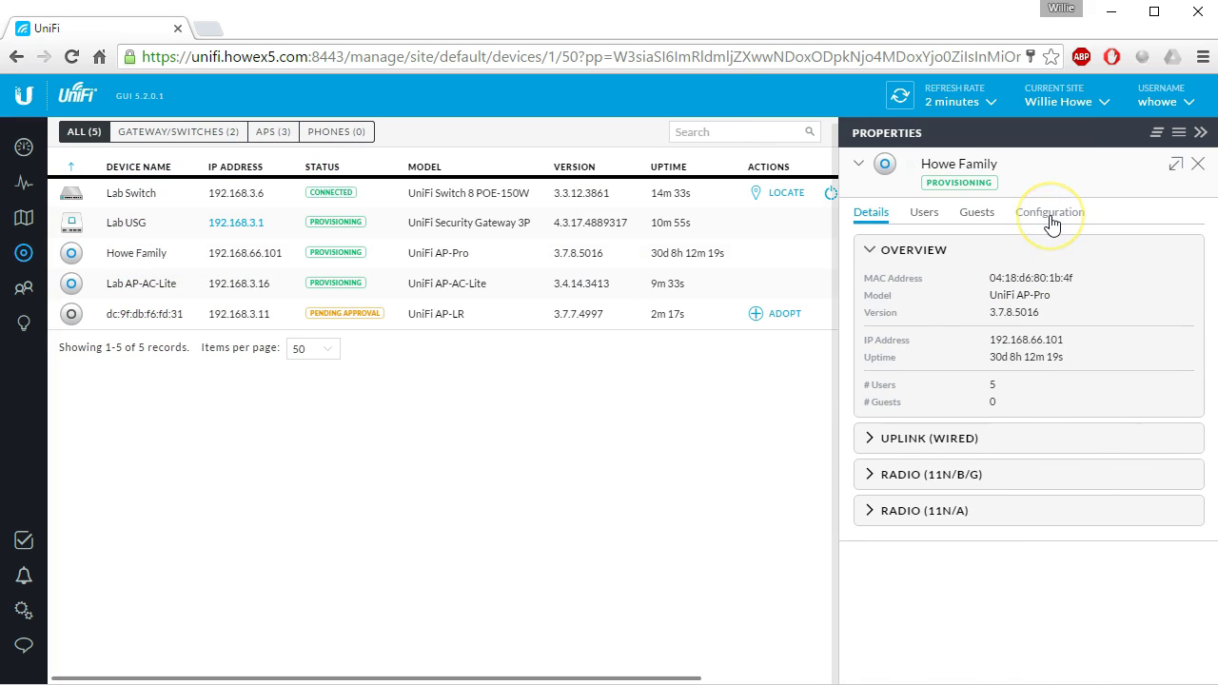
left_click(1051, 217)
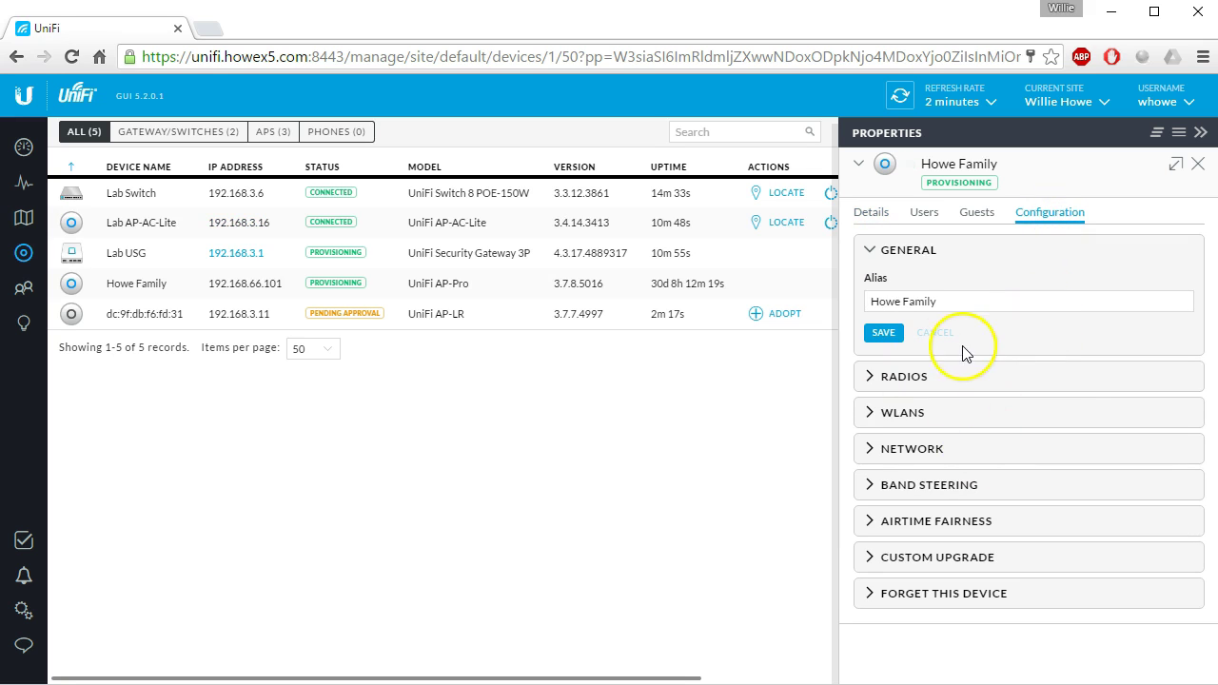
left_click(916, 412)
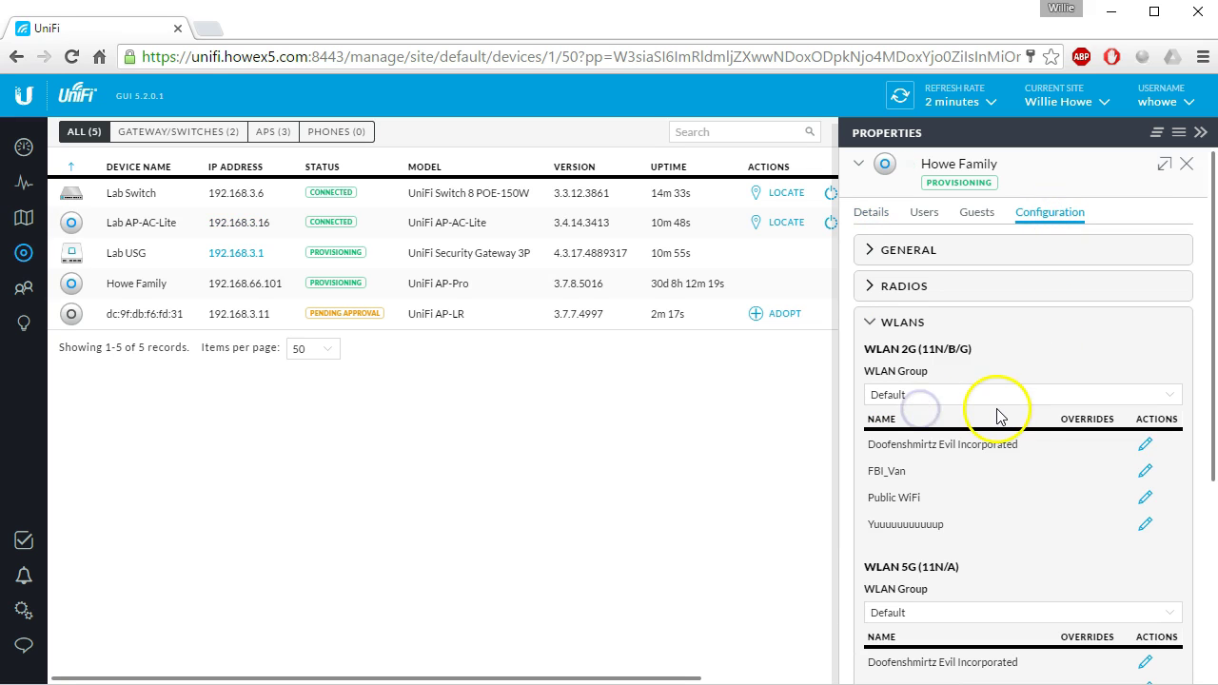
left_click(1146, 498)
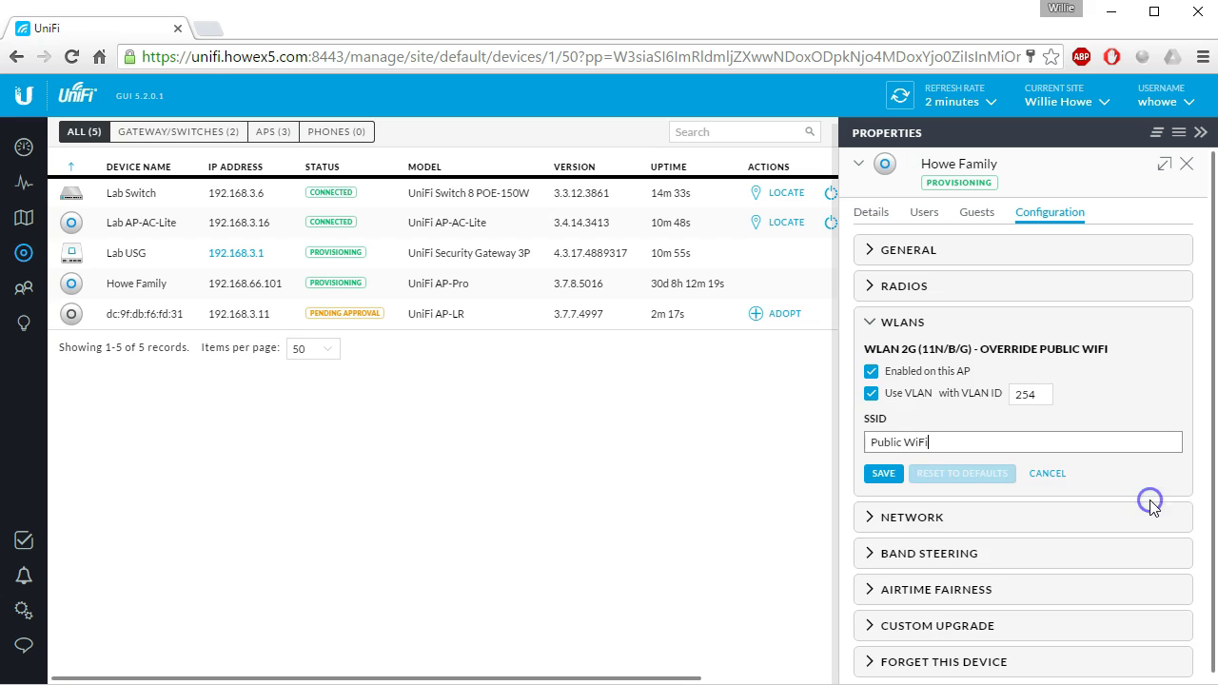
left_click(870, 371)
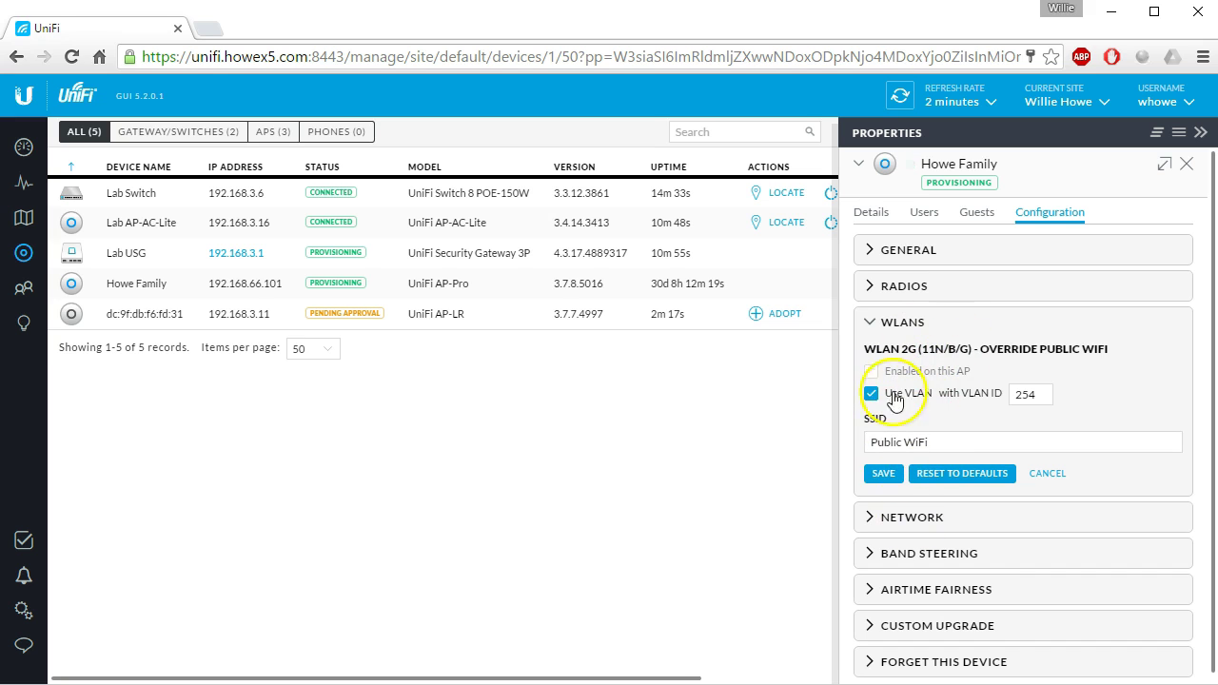
left_click(882, 474)
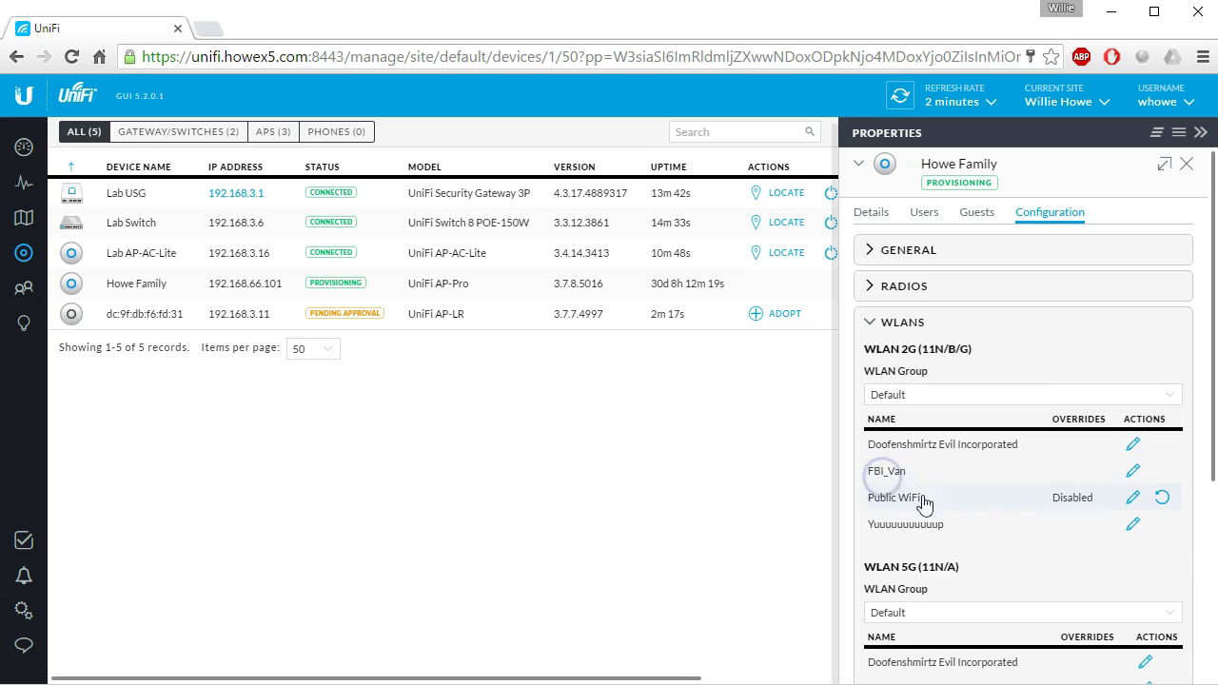
Apply the same disabled Public WiFi override on the 5G radio and close the panel.
scroll(1042, 564, "down", 3)
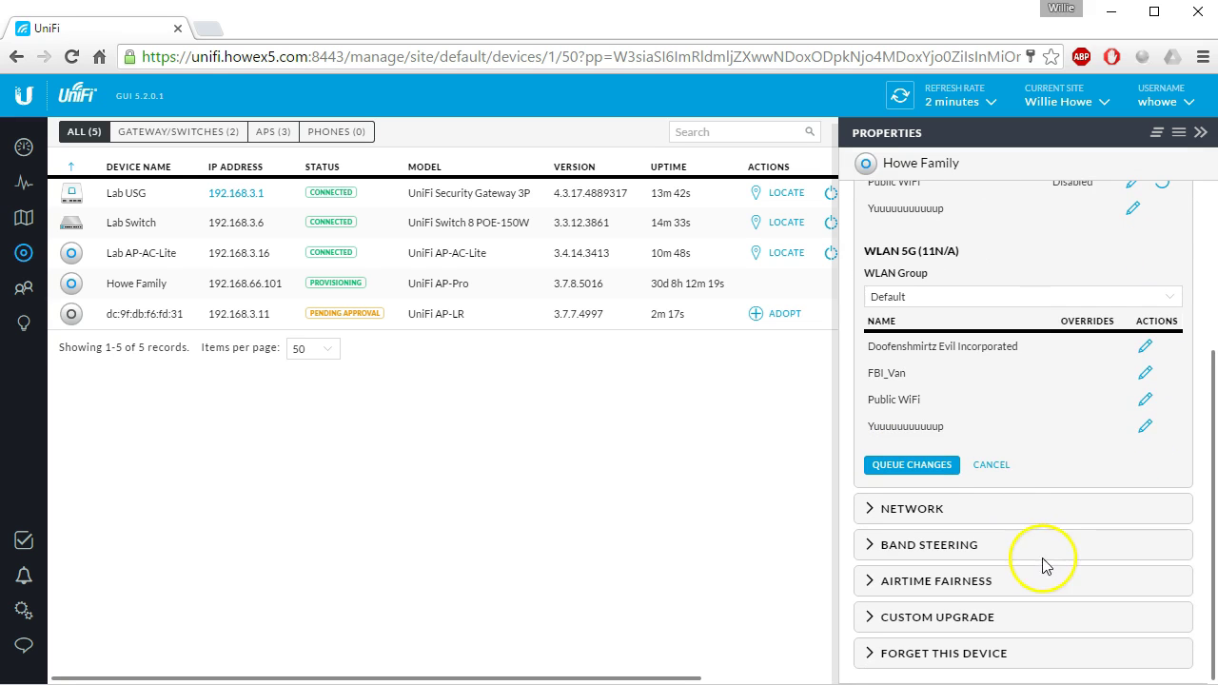
left_click(1145, 398)
left_click(871, 363)
left_click(882, 465)
left_click(885, 315)
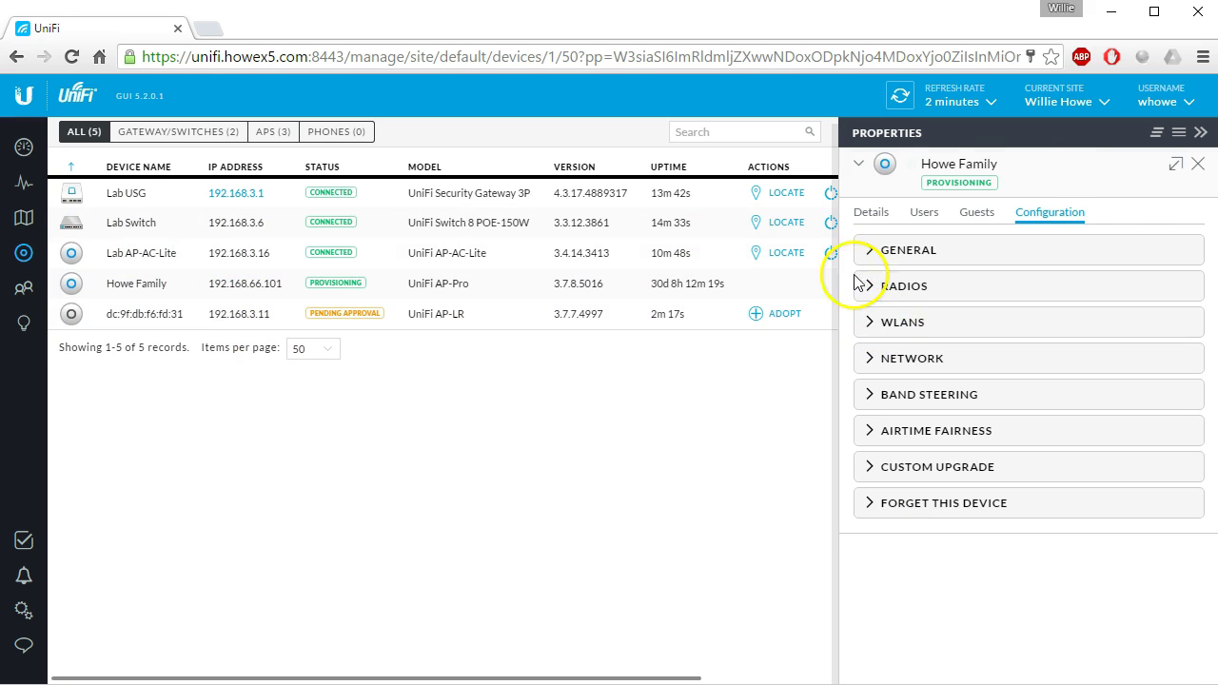
left_click(1199, 166)
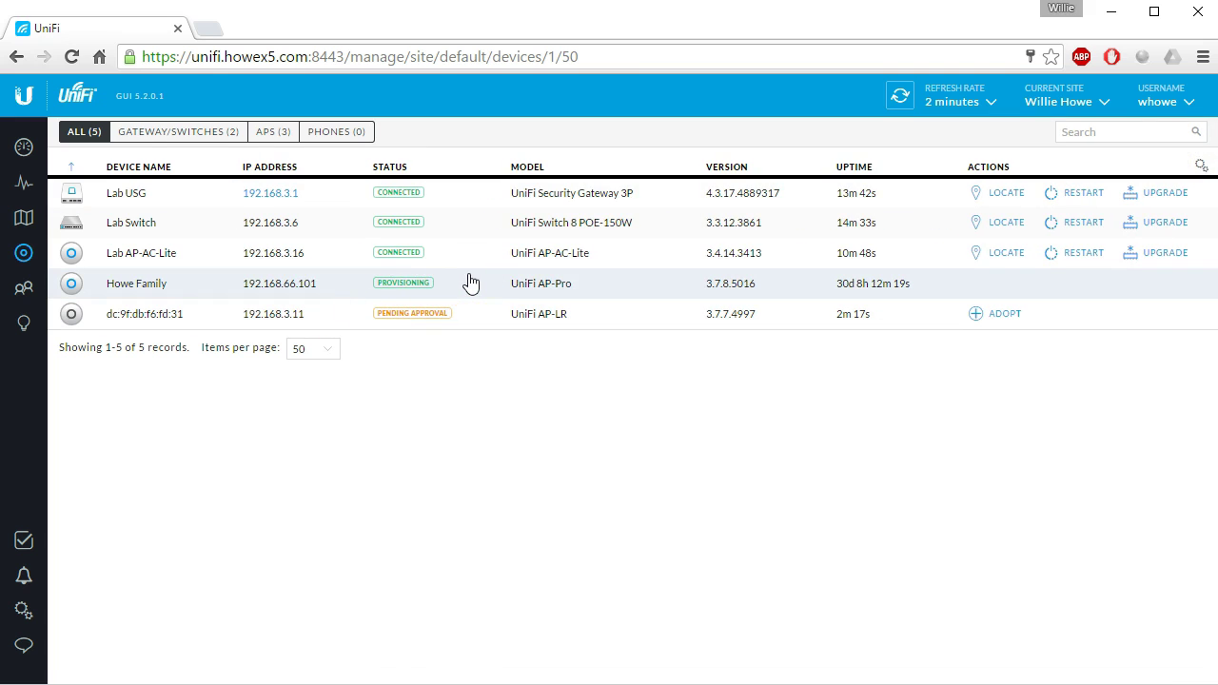
Ping the guest gateway 192.168.254.1 from the Command Prompt.
left_click(218, 253)
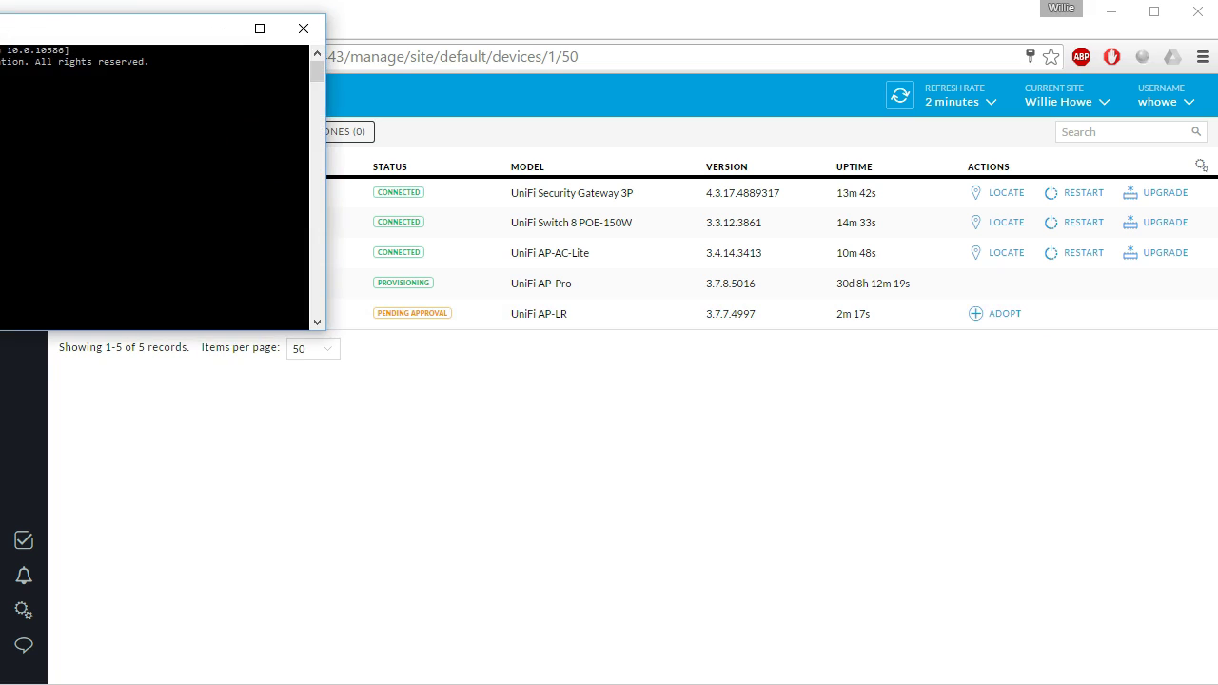
left_click_drag(1, 29, 614, 352)
type("ping 192.168.254.1")
key("Return")
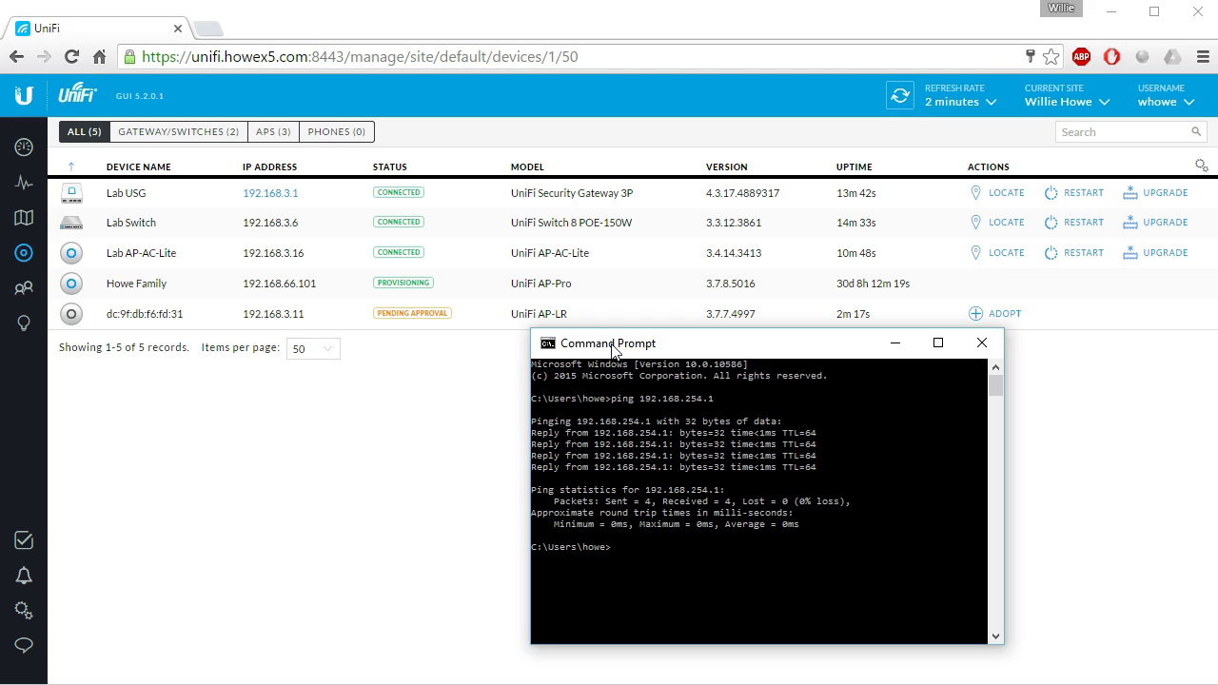
Close the Command Prompt with exit and refresh the UniFi device list.
type("exit")
key("Return")
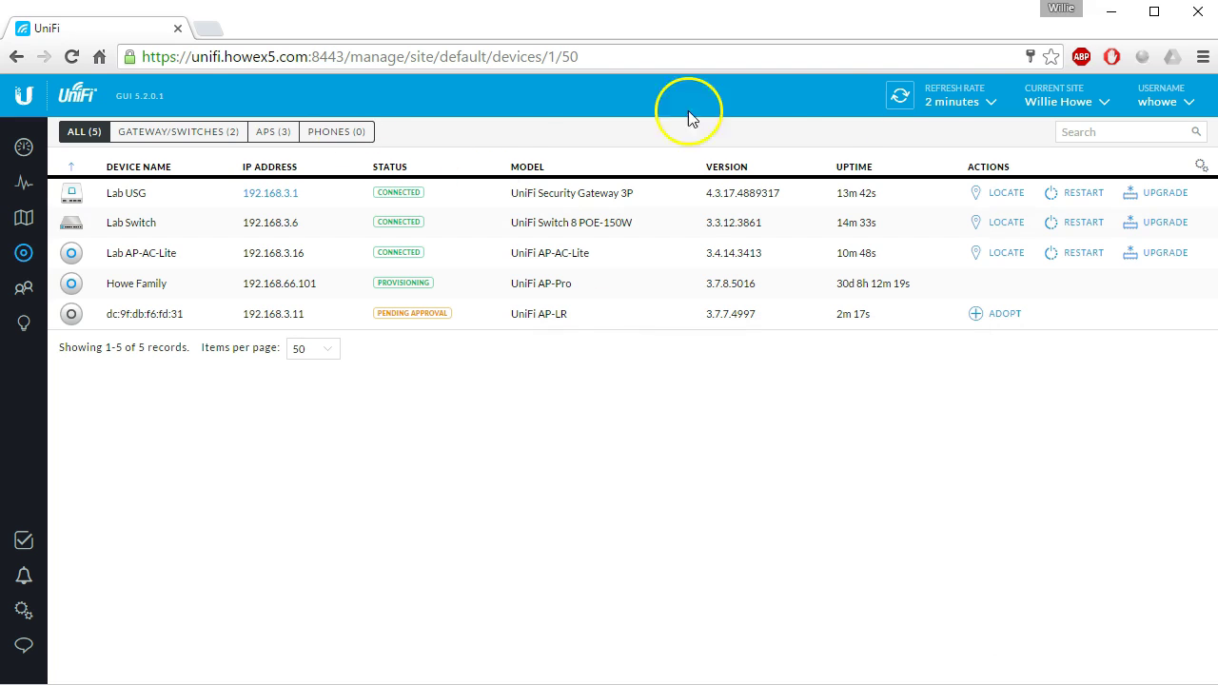
left_click(899, 95)
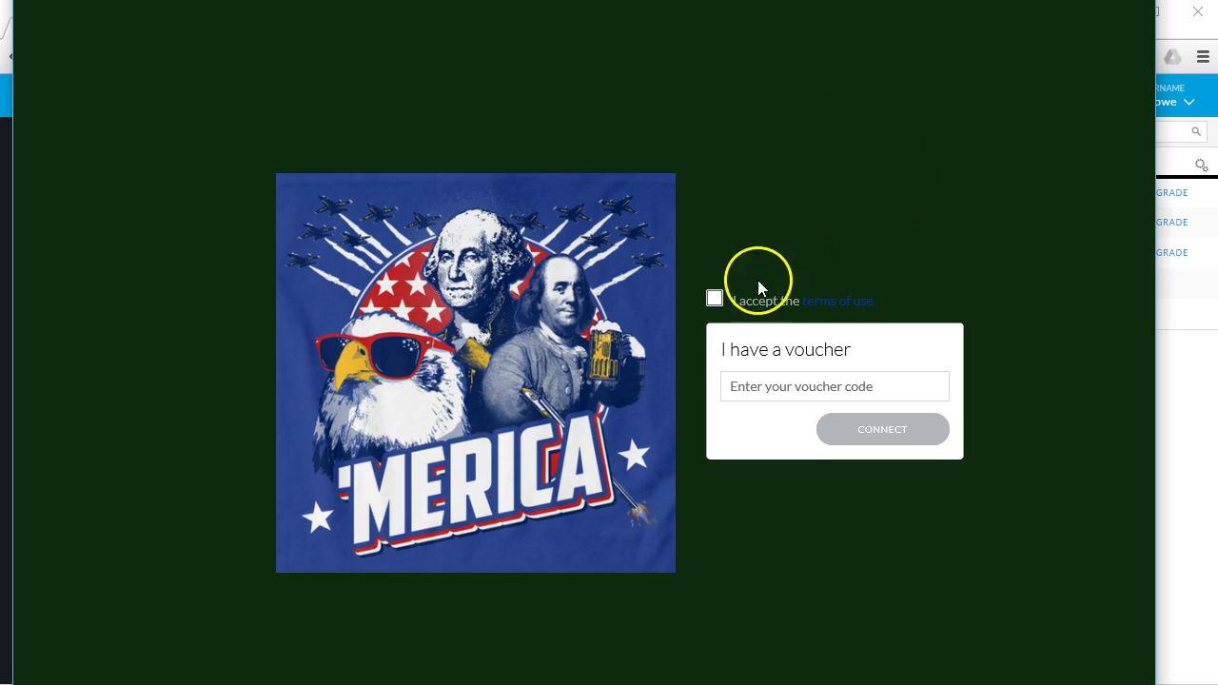
Accept the guest portal's terms of use, enter the voucher code, and connect.
left_click(790, 390)
left_click(795, 382)
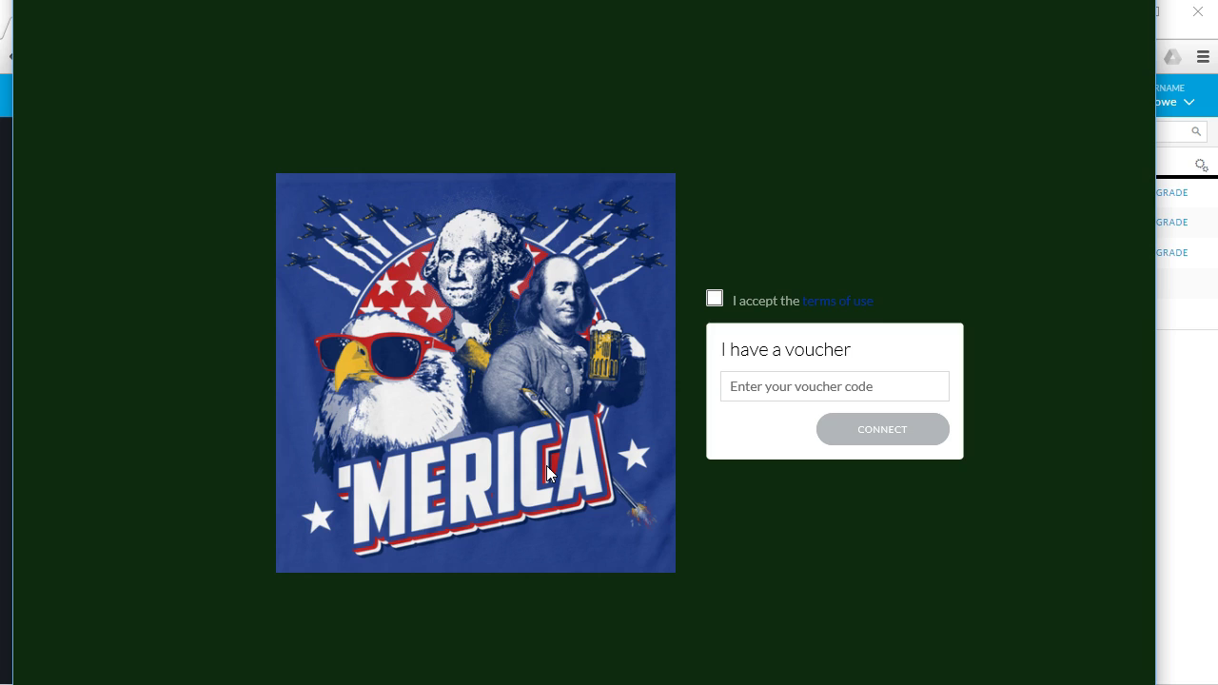
left_click(732, 386)
left_click(727, 316)
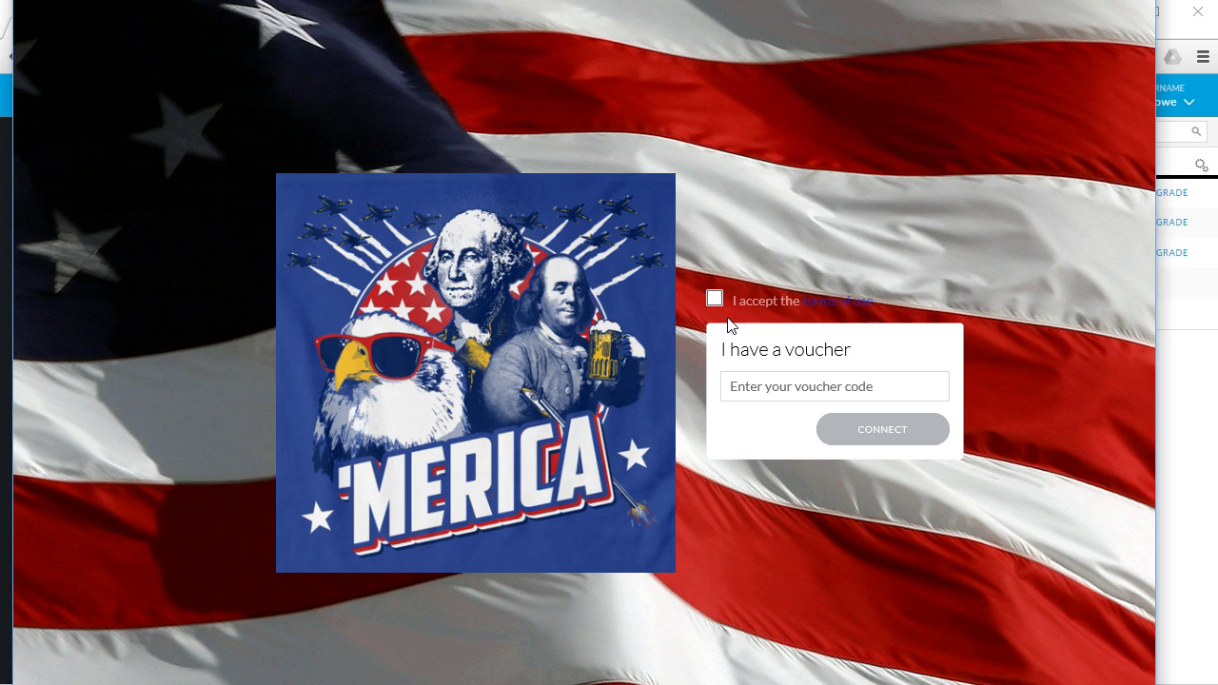
left_click(504, 558)
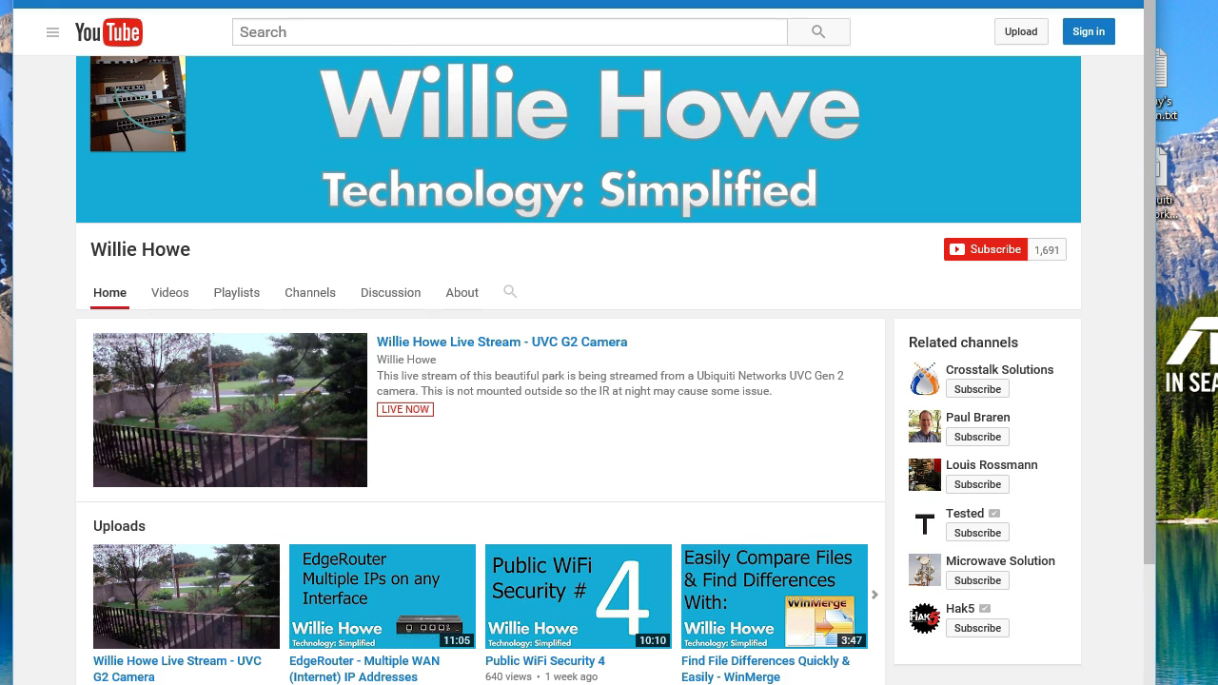
Leave the YouTube channel page for a blank new browser tab.
key("ctrl+t")
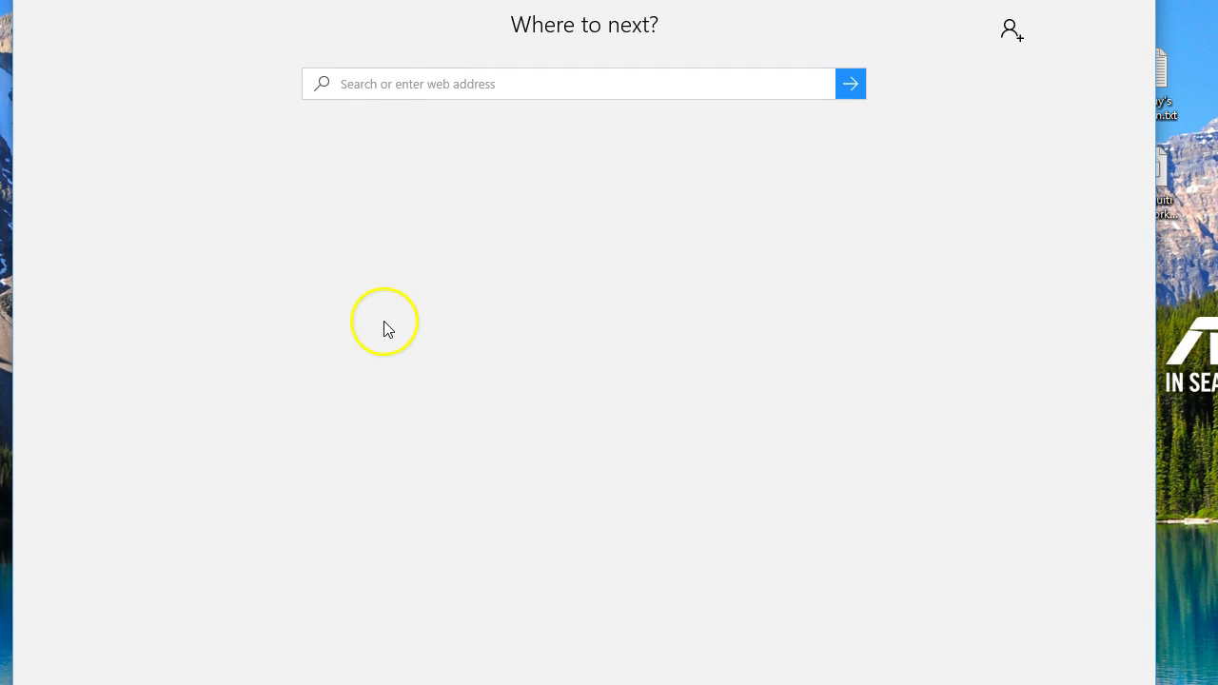
key("ctrl+w")
key("ctrl+t")
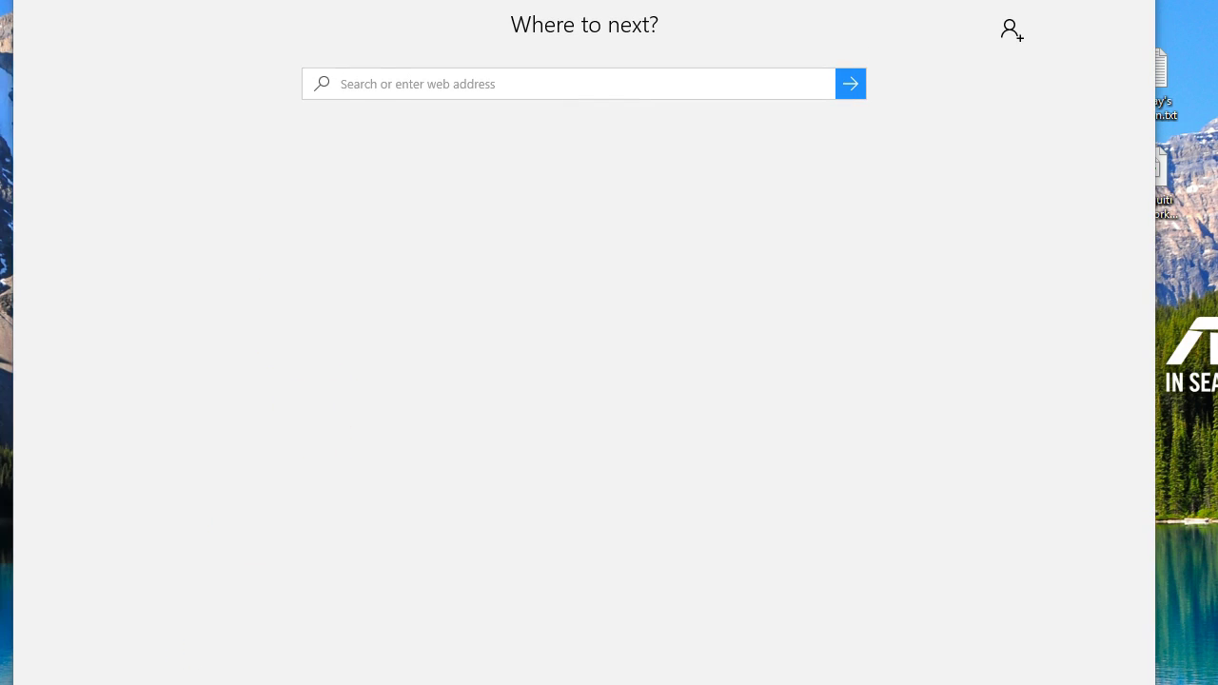
Run ipconfig in the centred console to see the guest's address 192.168.254.7.
left_click_drag(82, 84, 297, 138)
left_click_drag(457, 208, 511, 231)
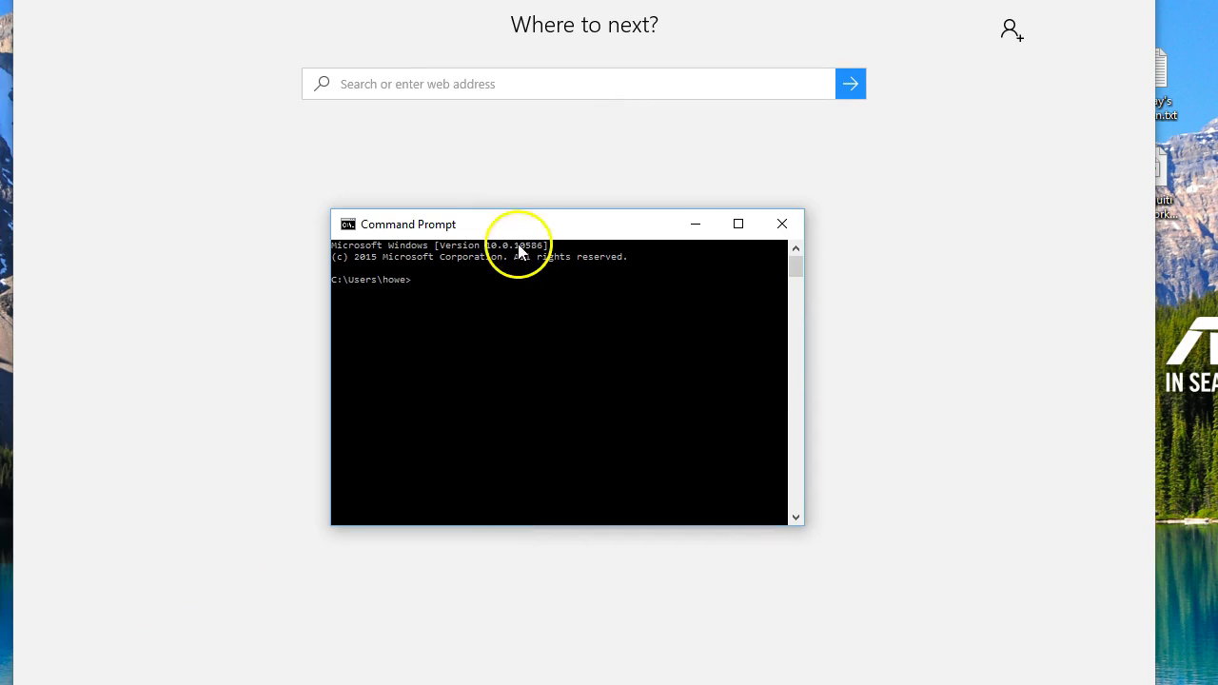
type("ipconfig")
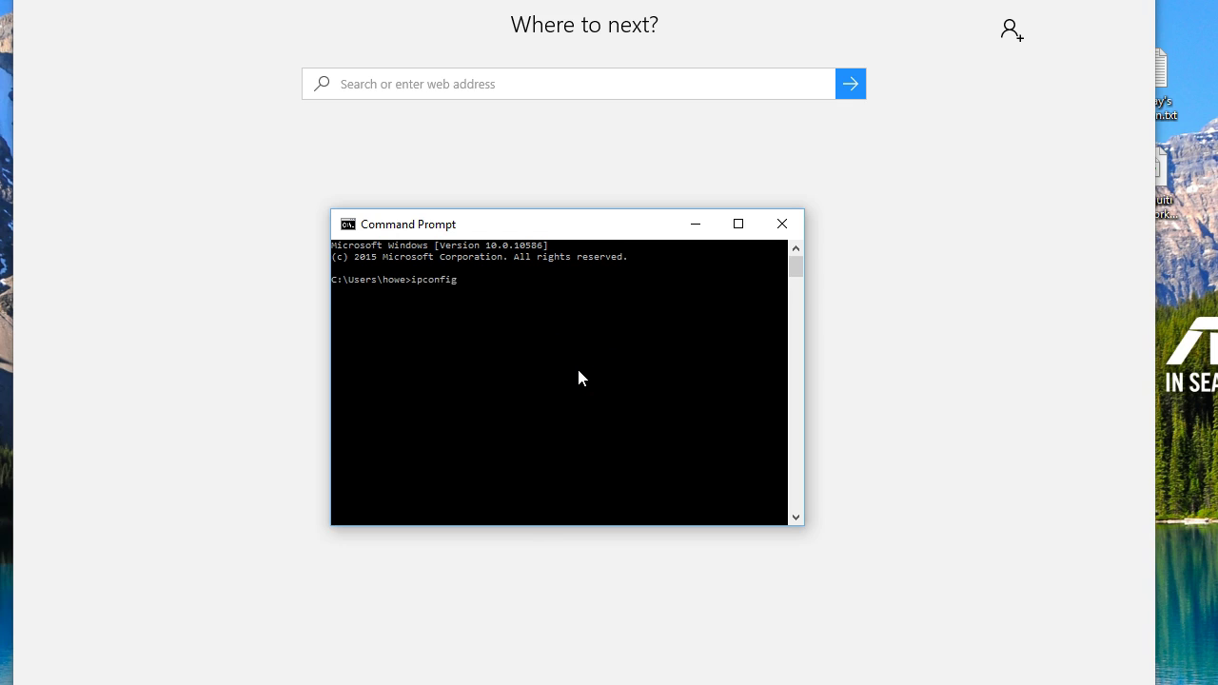
key("Return")
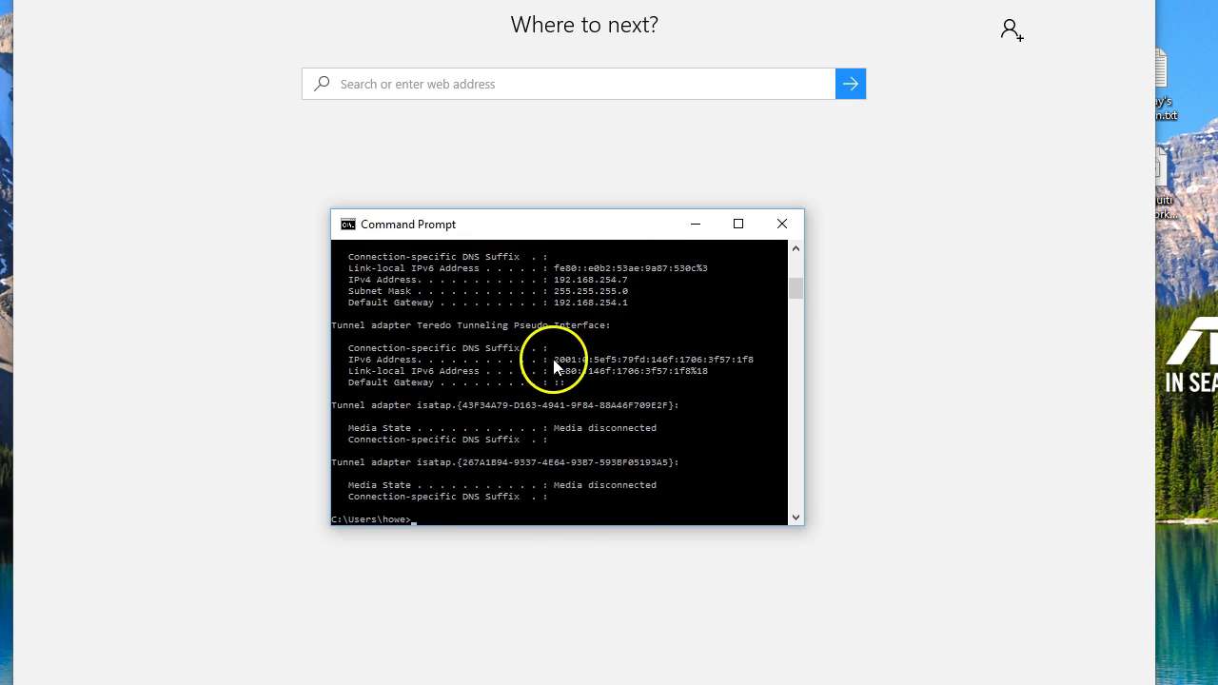
scroll(551, 376, "up", 1)
scroll(550, 378, "up", 1)
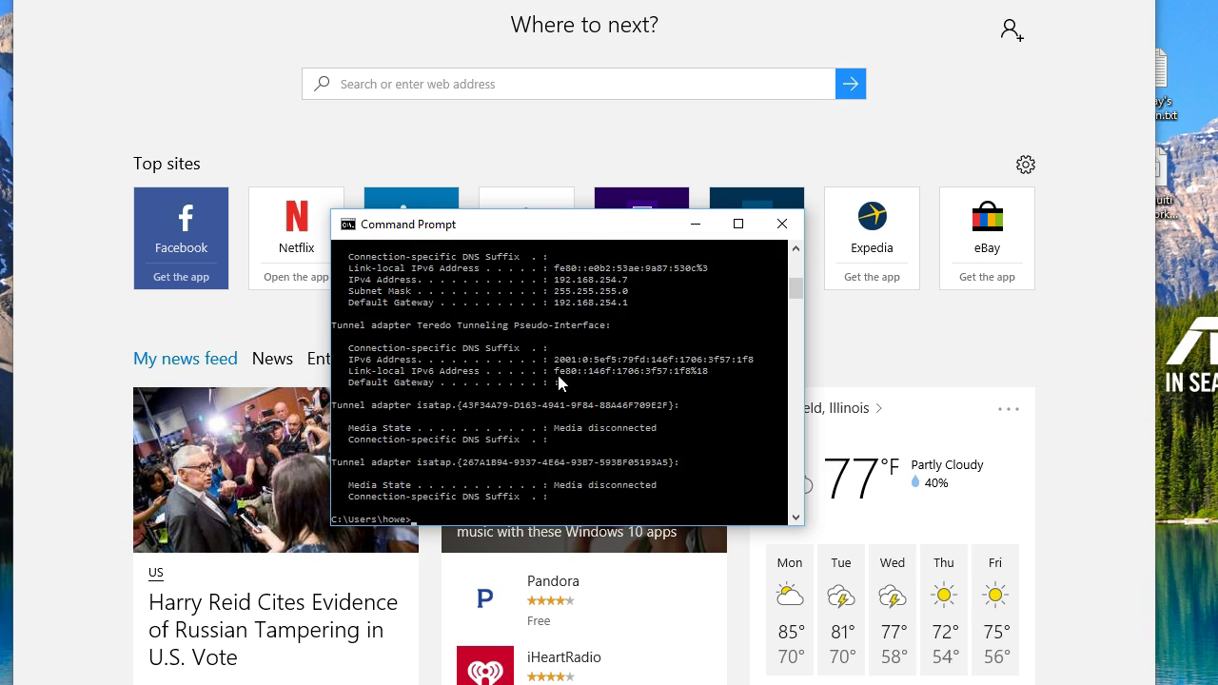
scroll(557, 382, "up", 1)
Page through the full ipconfig /all | more network listing.
type("ipc")
type("| more")
key("Return")
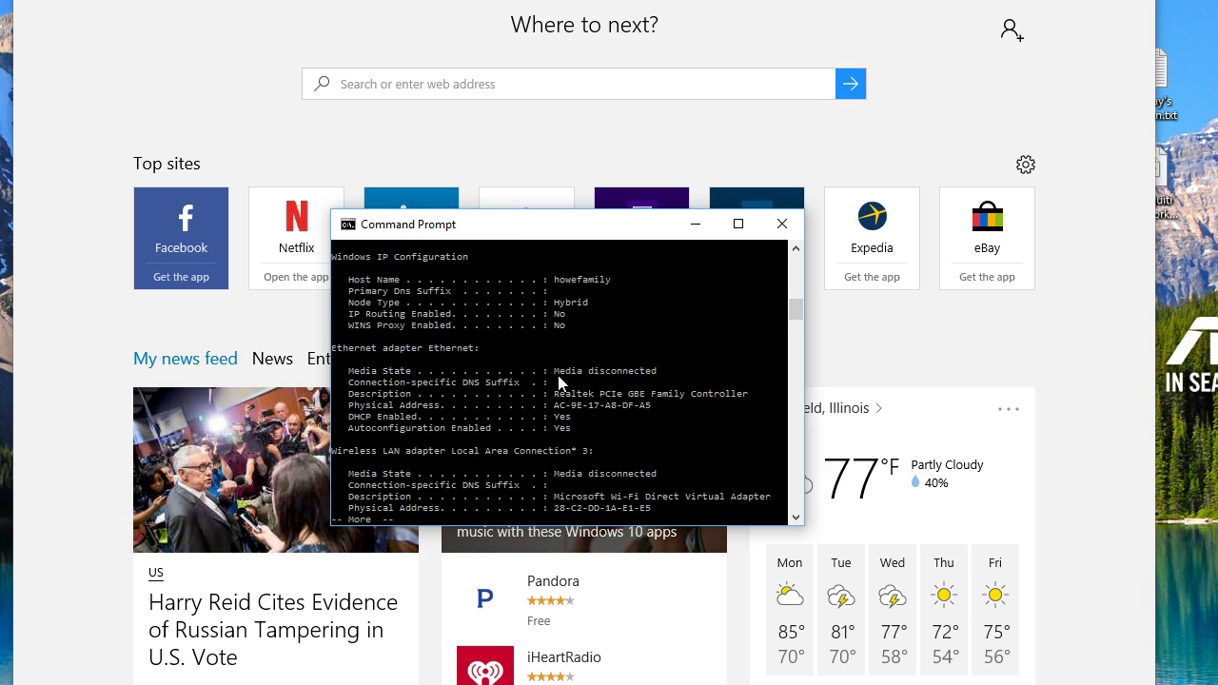
key("space")
key("space")
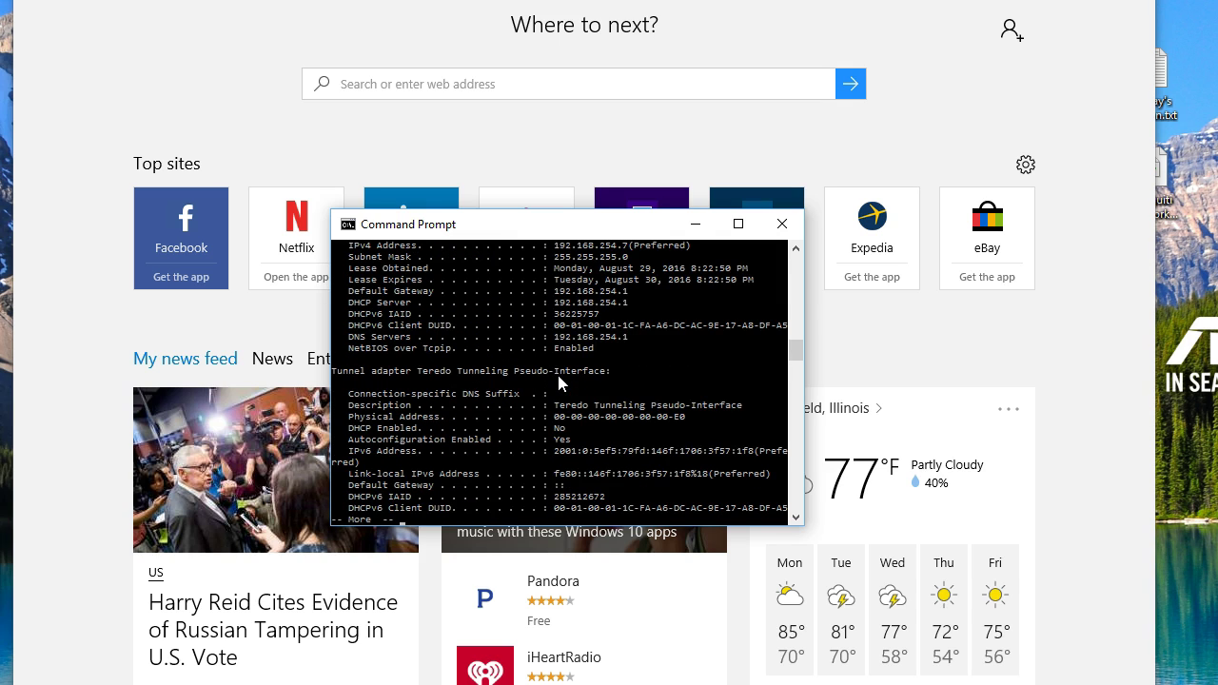
key("space")
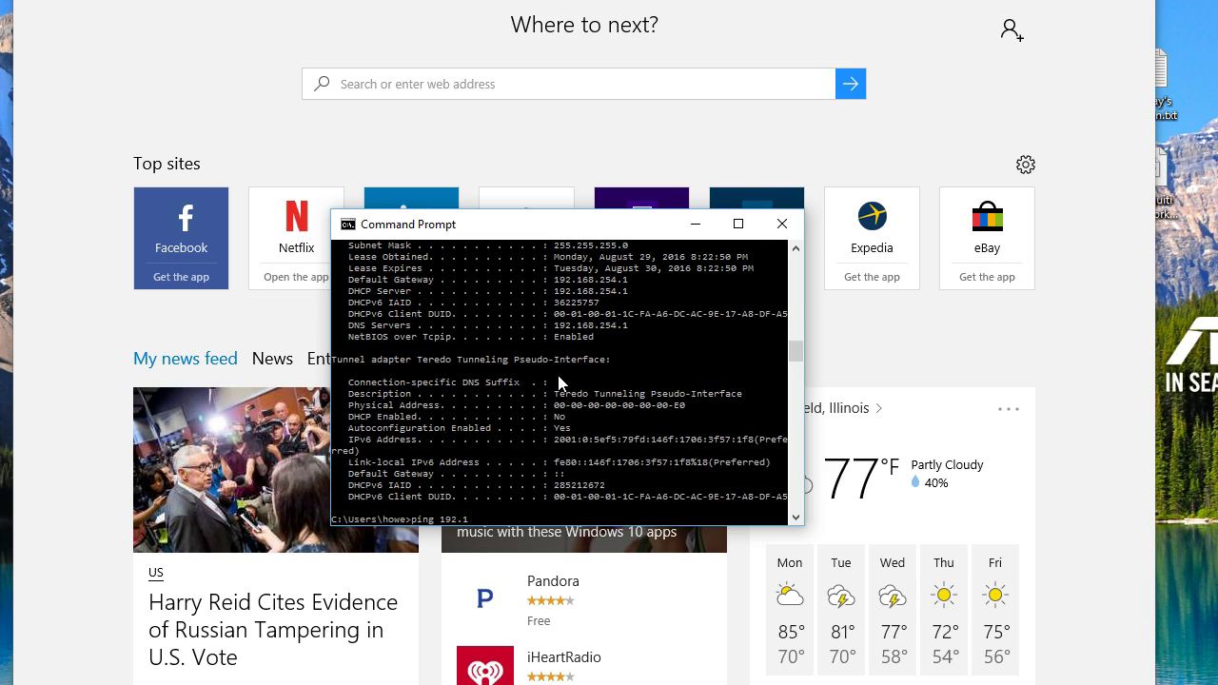
Ping 192.168.66.10 and then 192.168.66.1, stopping each once it times out.
type("ping 192.168.66.10")
key("Return")
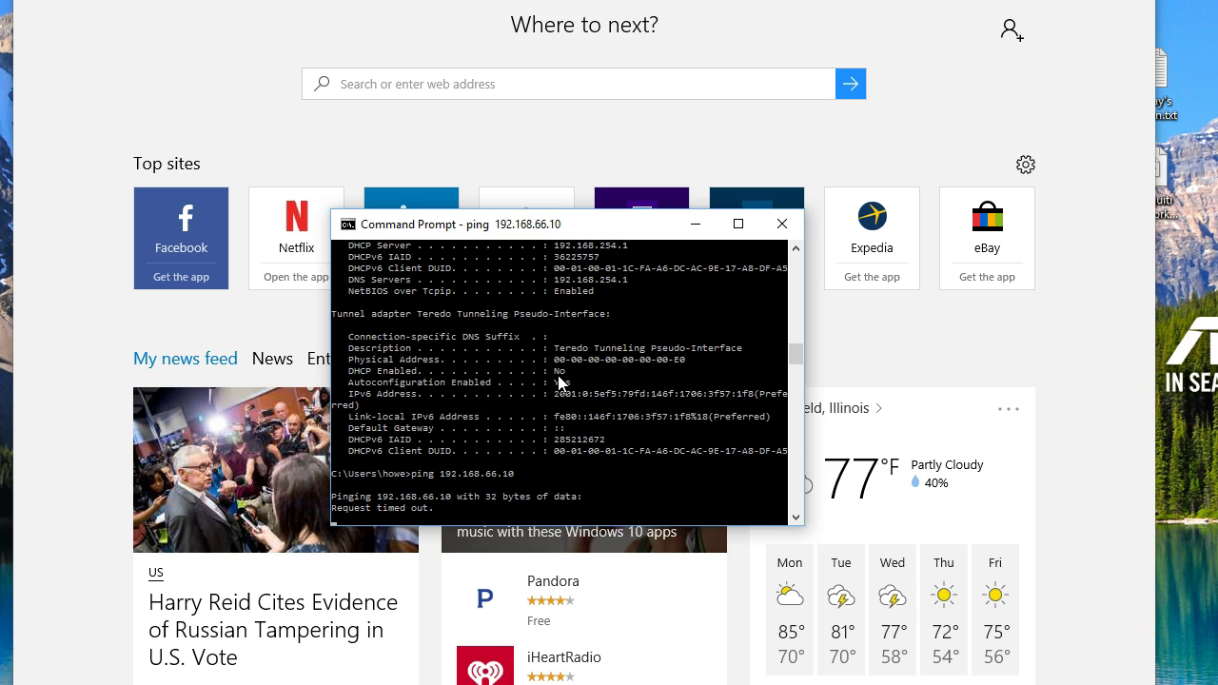
key("ctrl+c")
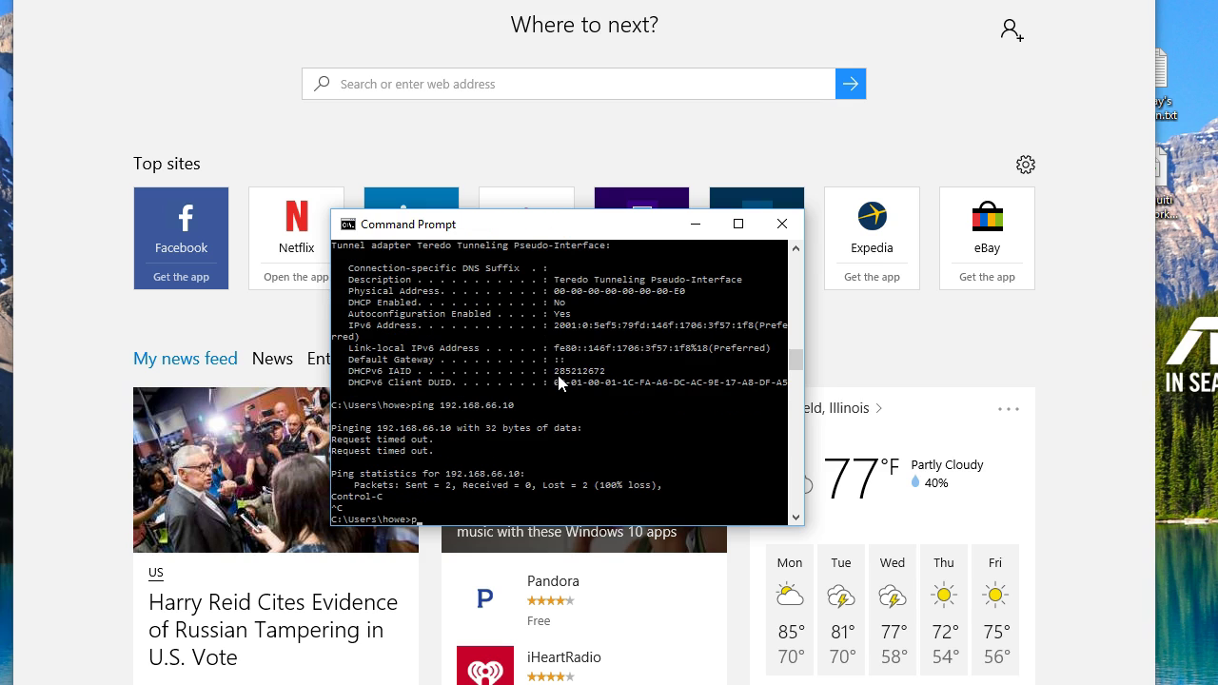
type("p")
key("Up")
key("Return")
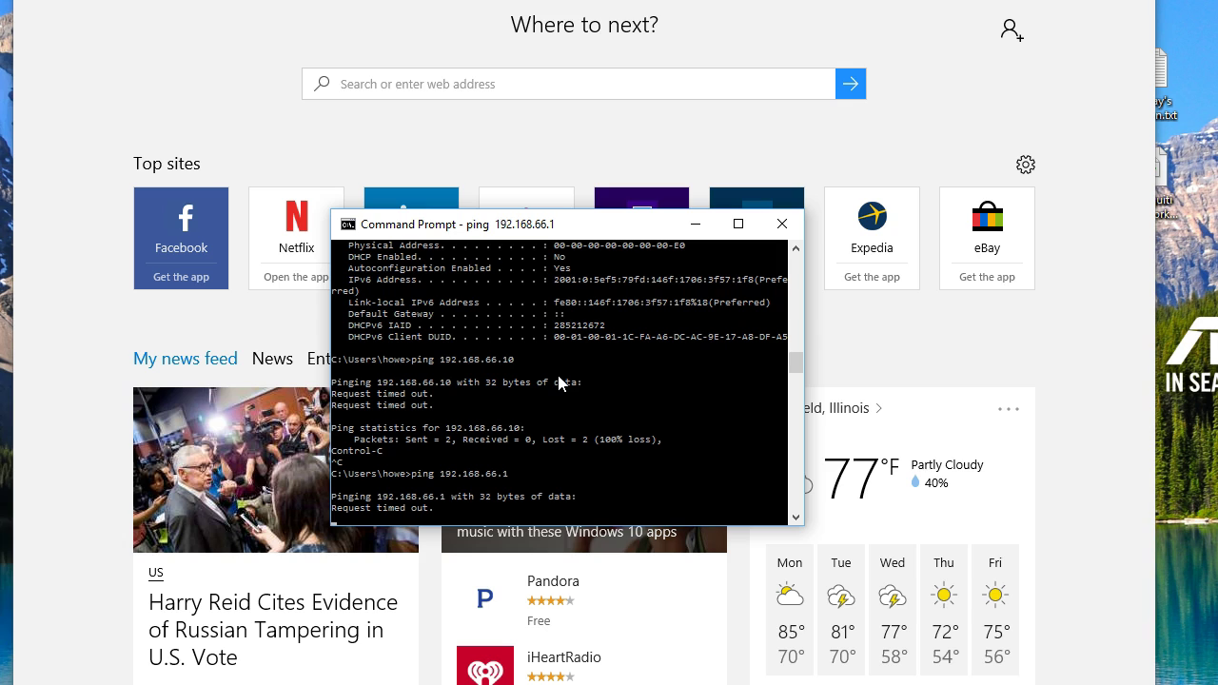
key("ctrl+c")
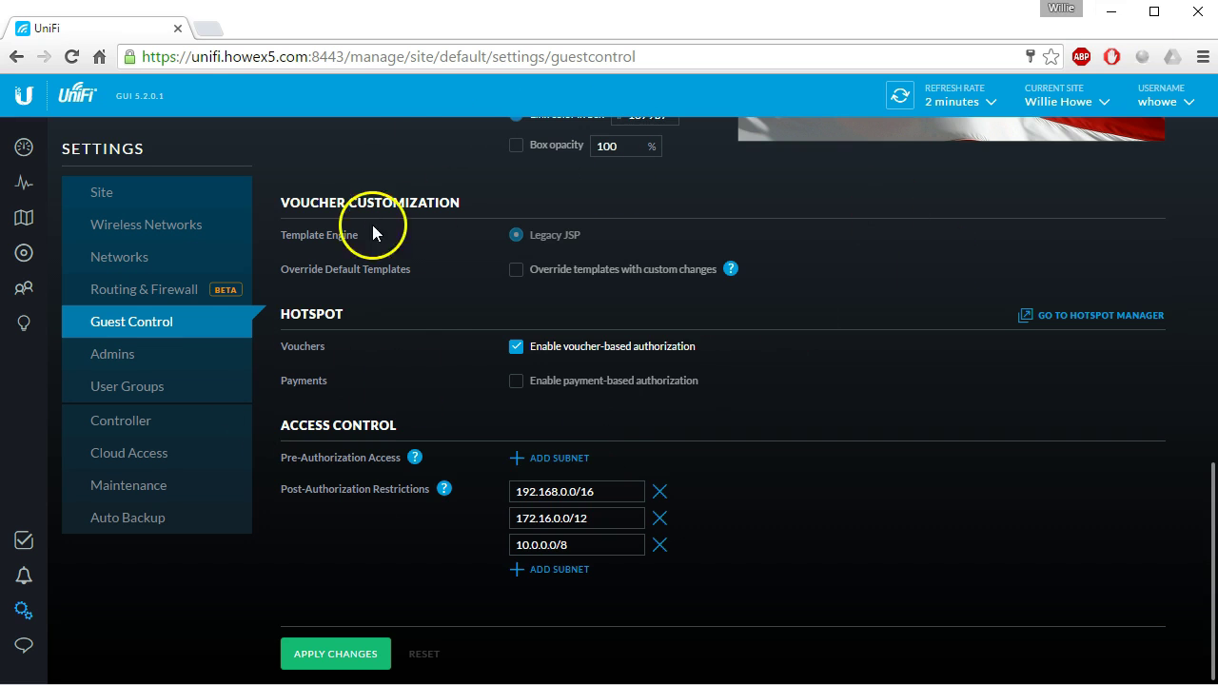
Minimize the browser to check the console, then return to the UniFi Devices list.
left_click(1110, 11)
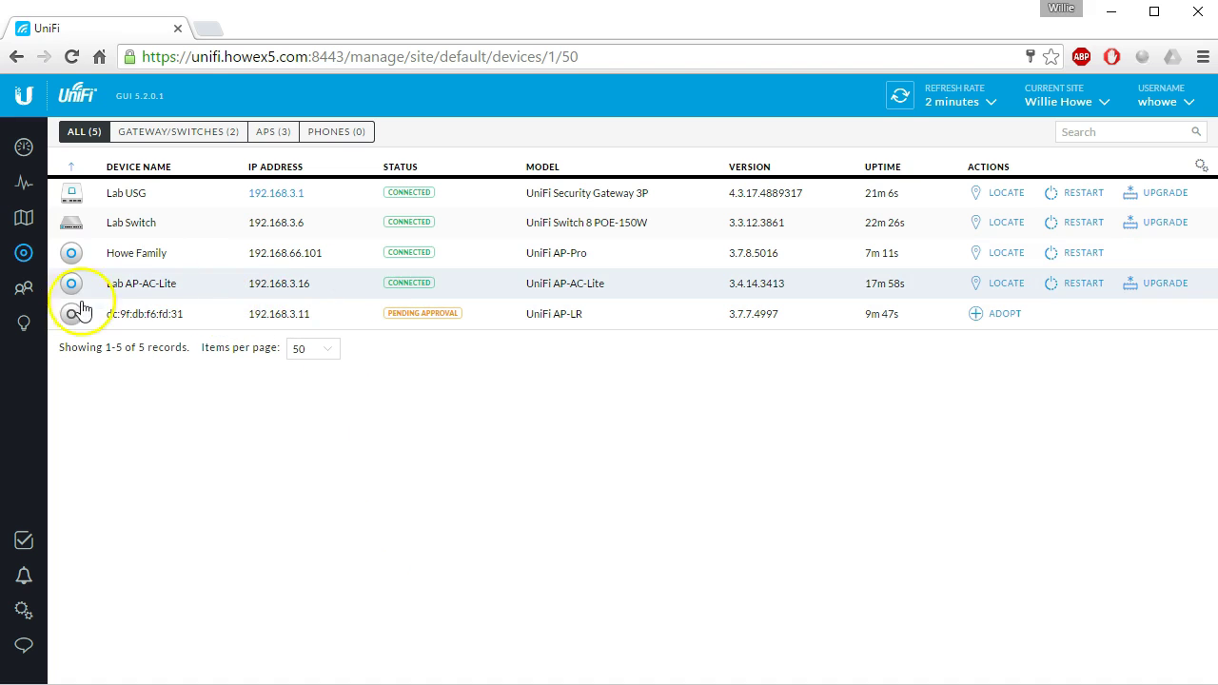
left_click(316, 428)
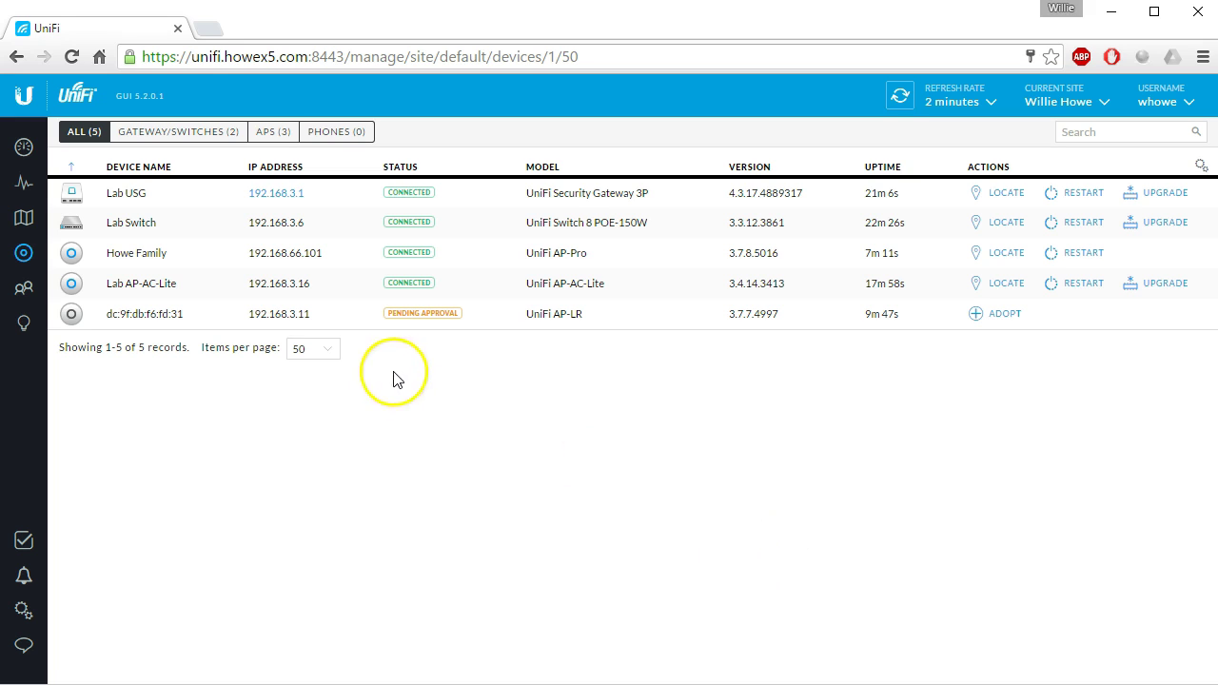
Open the router at 192.168.1.1 in a new tab, bypassing the certificate warning.
left_click(212, 40)
type("192.1")
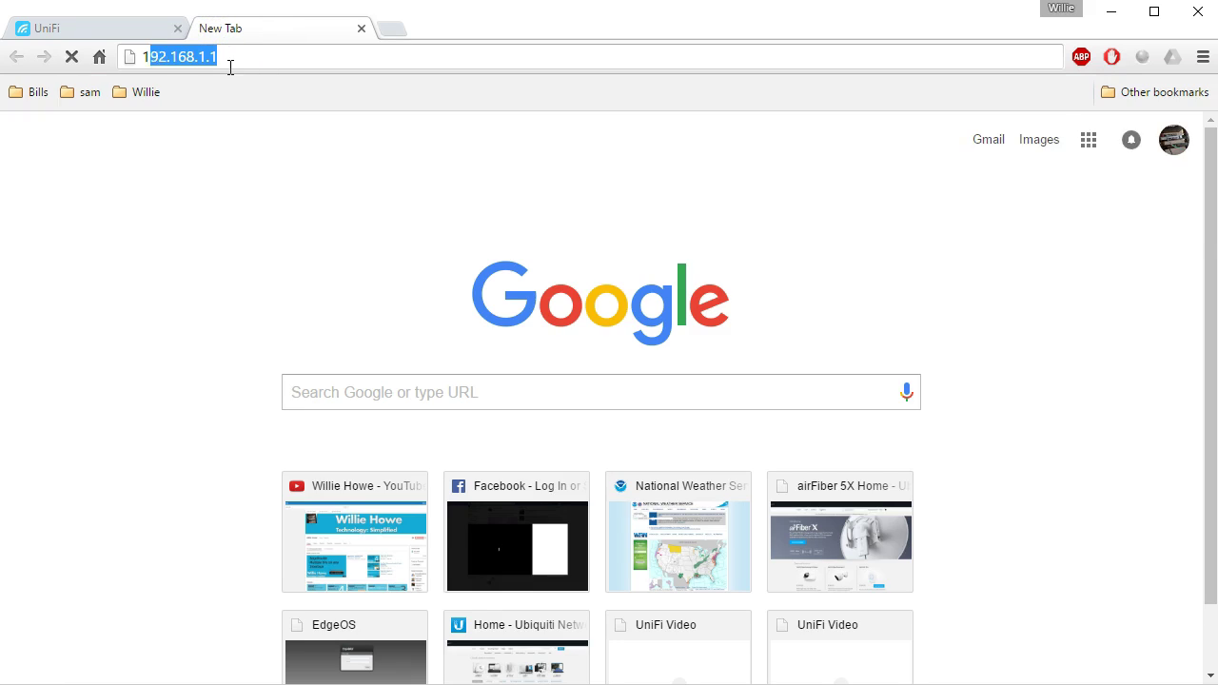
type("68.1")
key("Return")
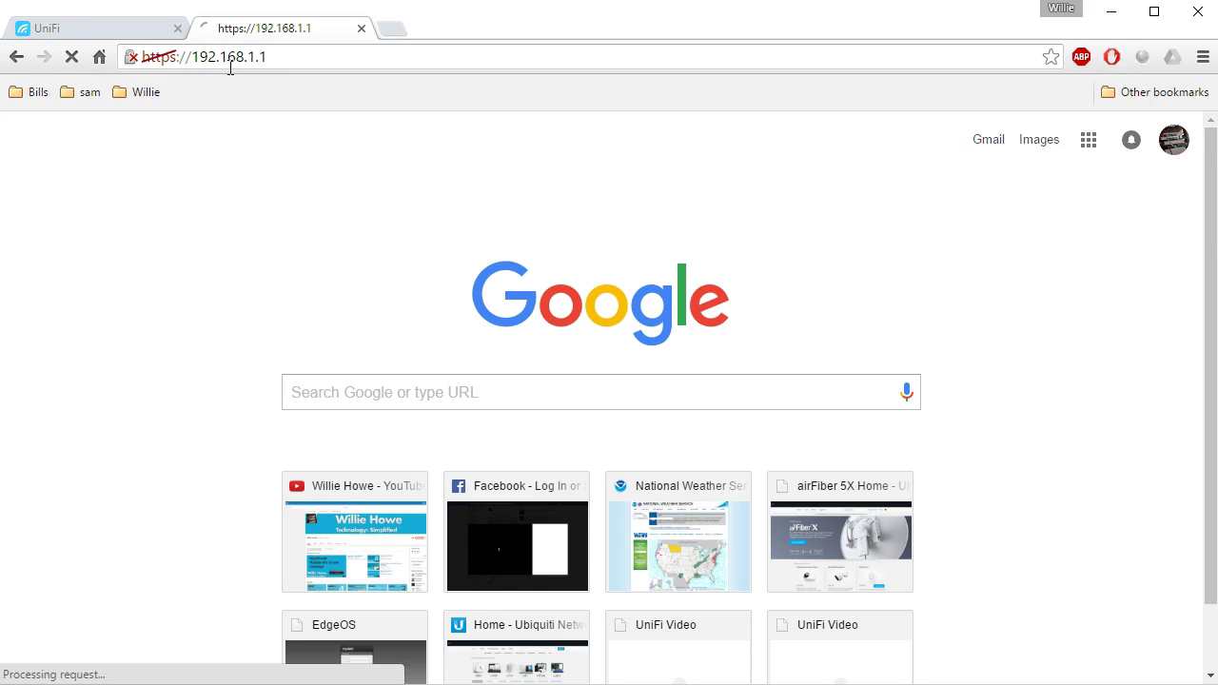
left_click(341, 494)
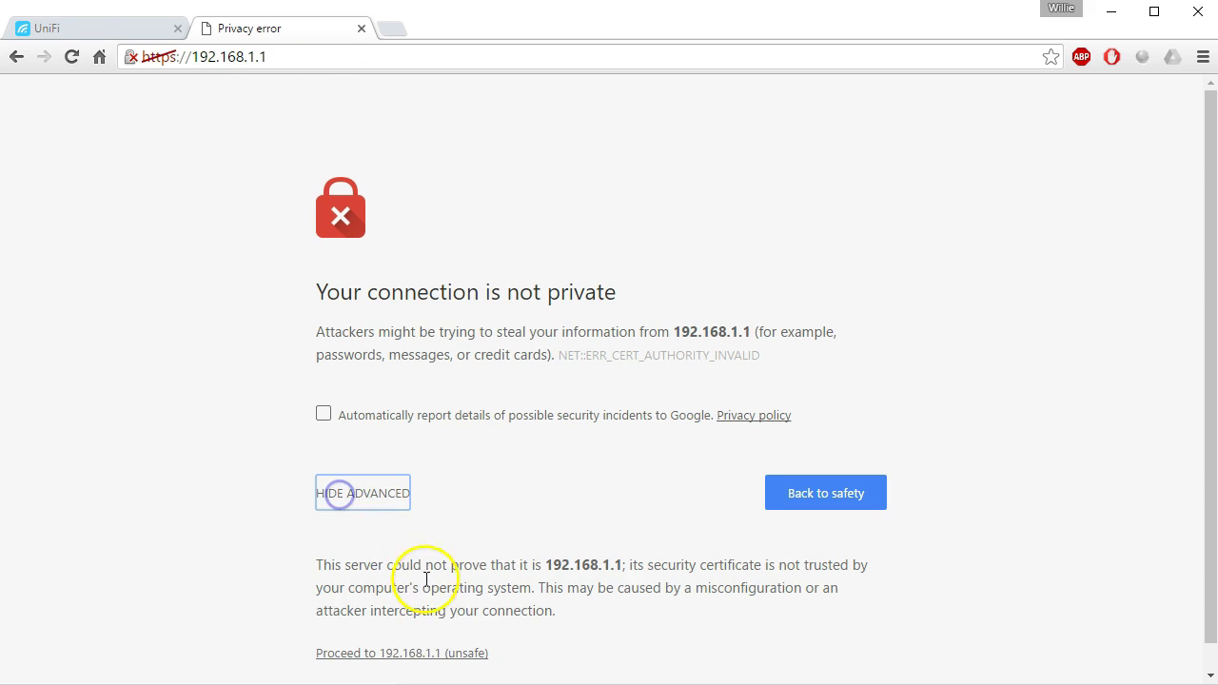
left_click(429, 654)
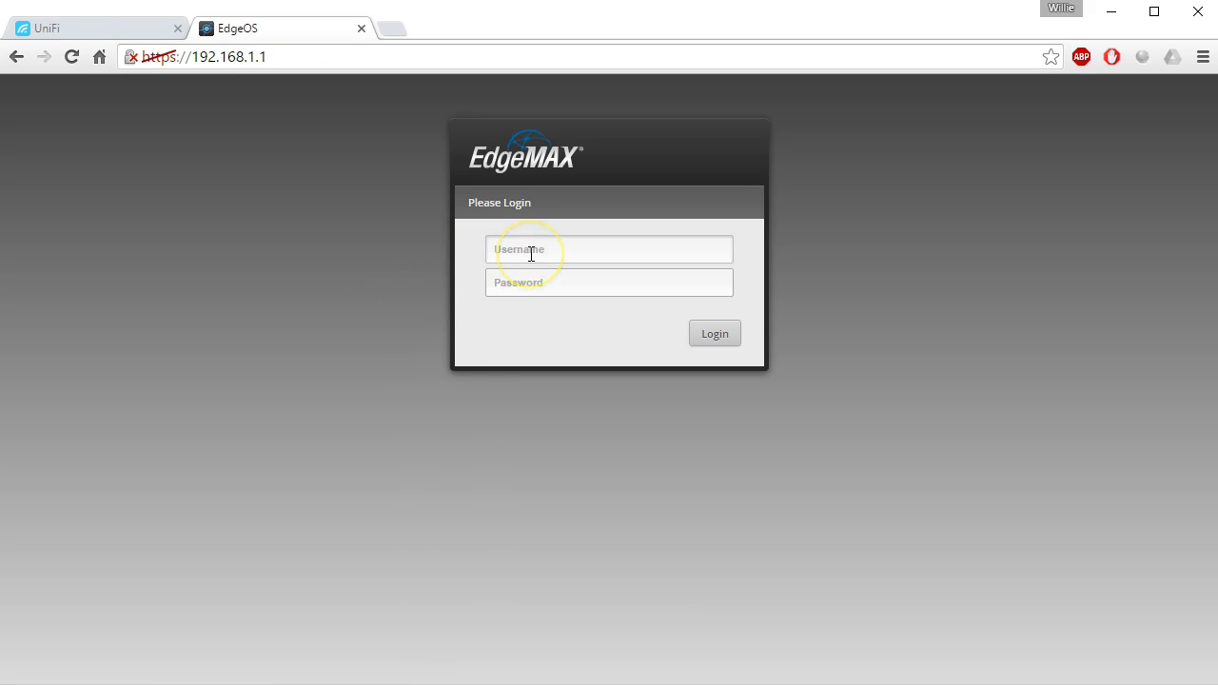
Log in to EdgeOS with the router credentials and show the DHCP Server list.
left_click(530, 253)
type("ubnt")
key("Tab")
type("ubnt")
key("Return")
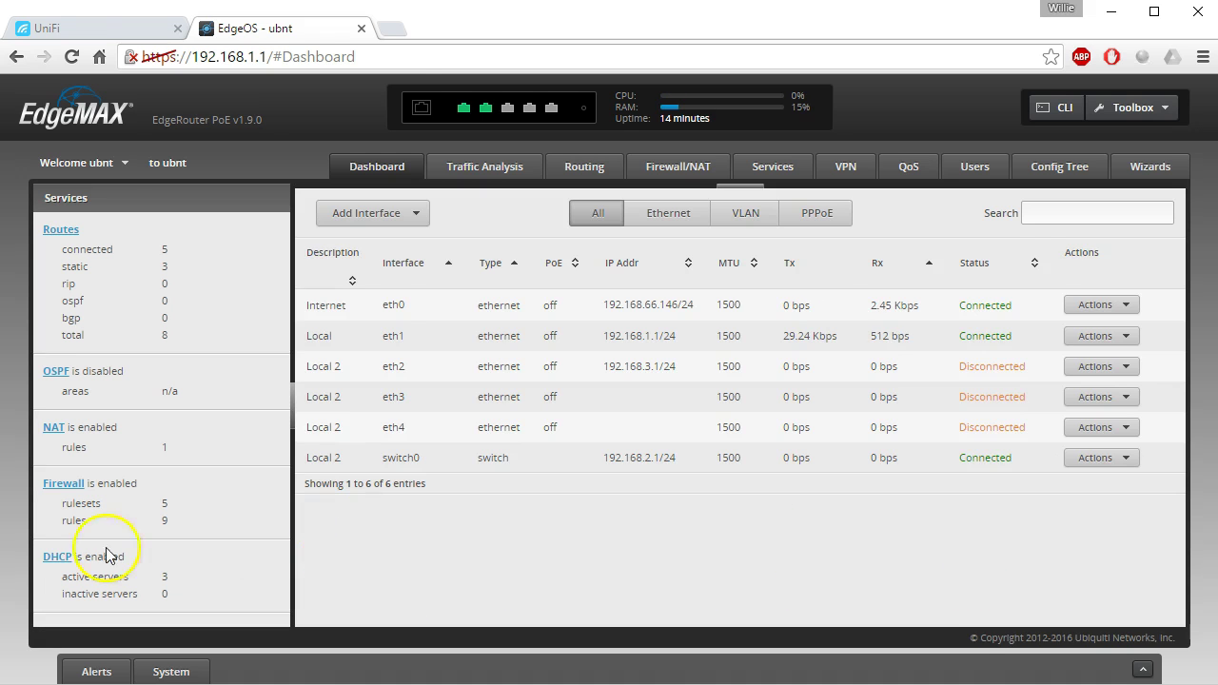
left_click(57, 557)
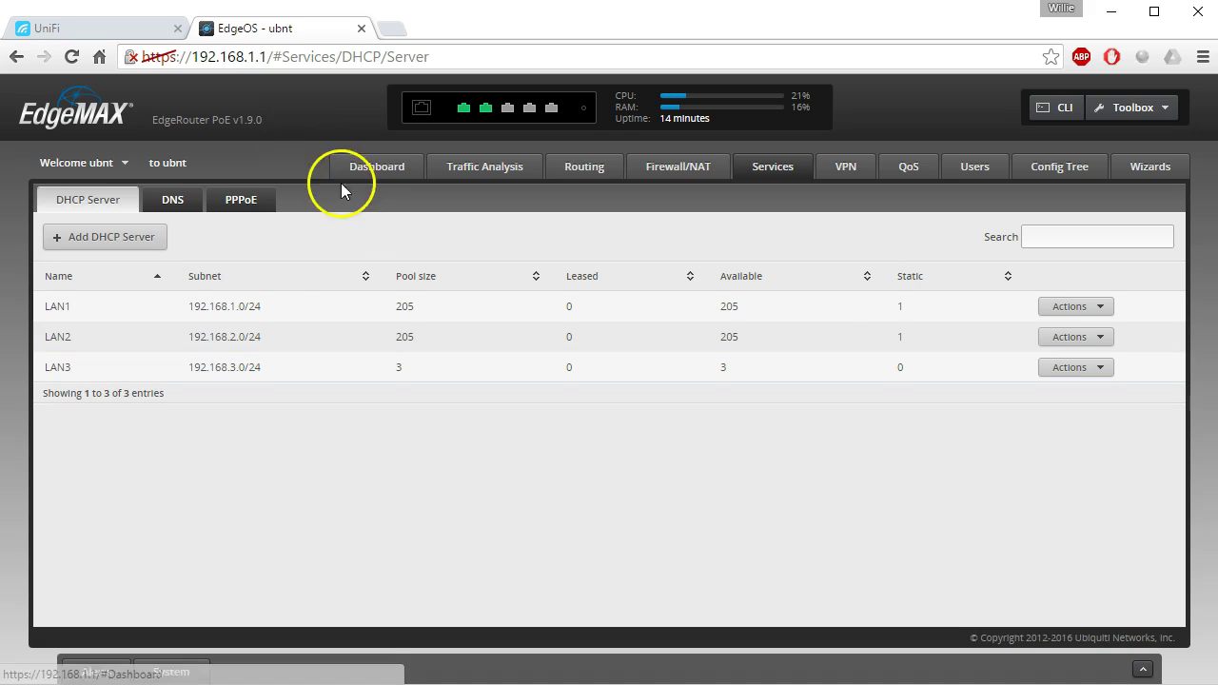
Set the LAN2 DHCP pool's Unifi Controller address to 192.168.66.10 and save it.
left_click(1051, 337)
left_click(1073, 360)
left_click(503, 243)
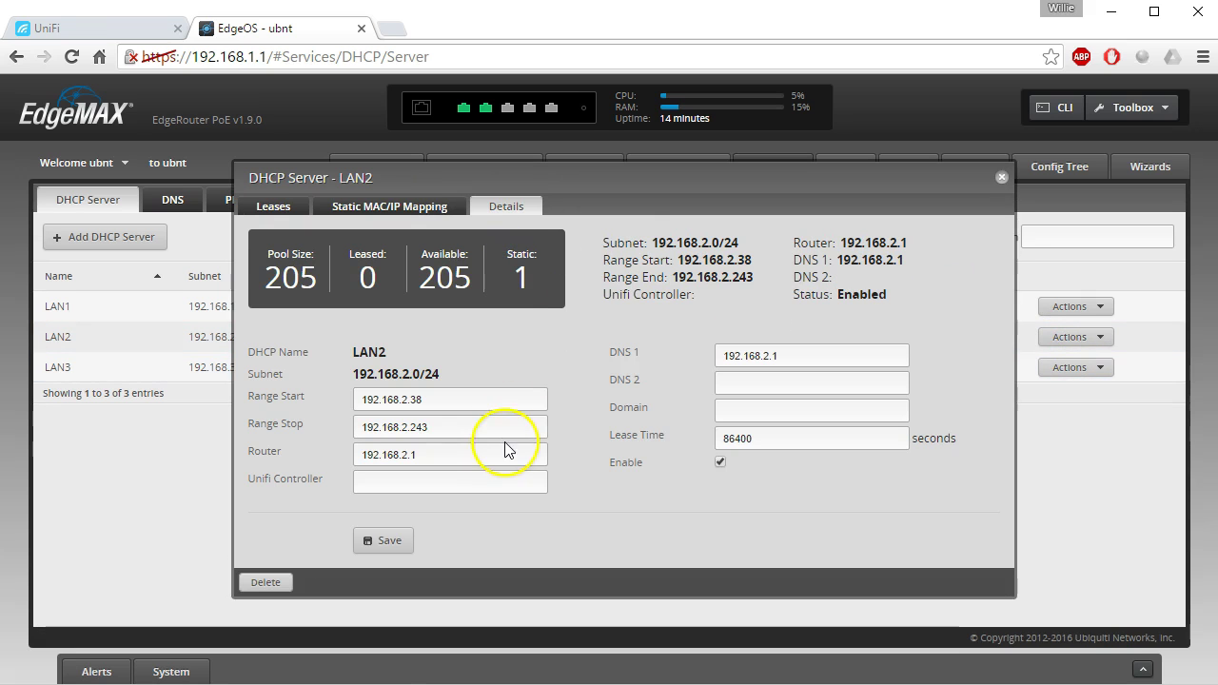
left_click(433, 484)
type("192.168.66.10")
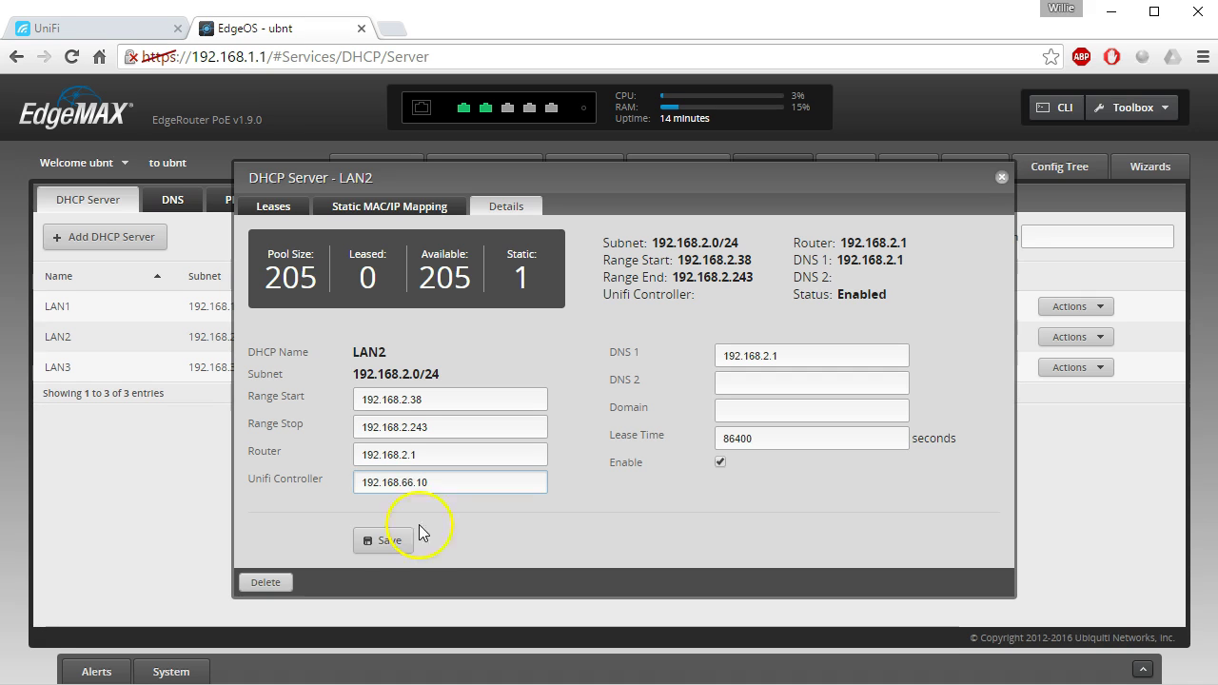
left_click(383, 541)
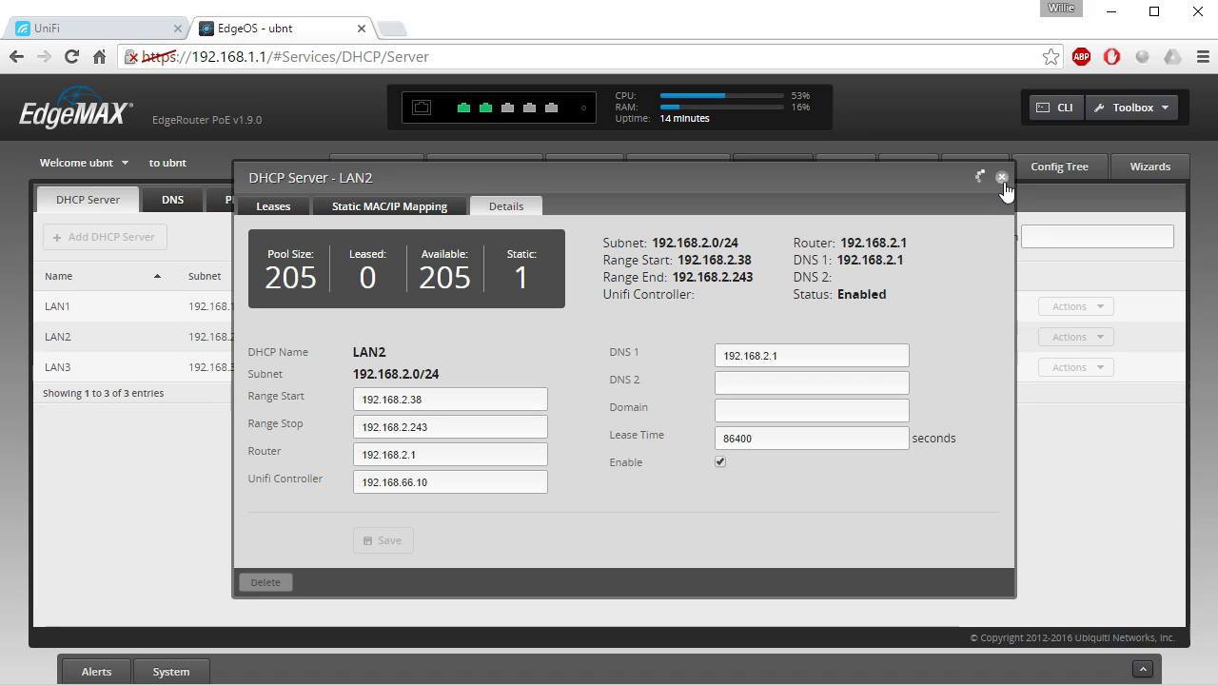
left_click(1002, 179)
Refresh the UniFi device list, then close the LAN2 DHCP details in EdgeOS.
left_click(107, 21)
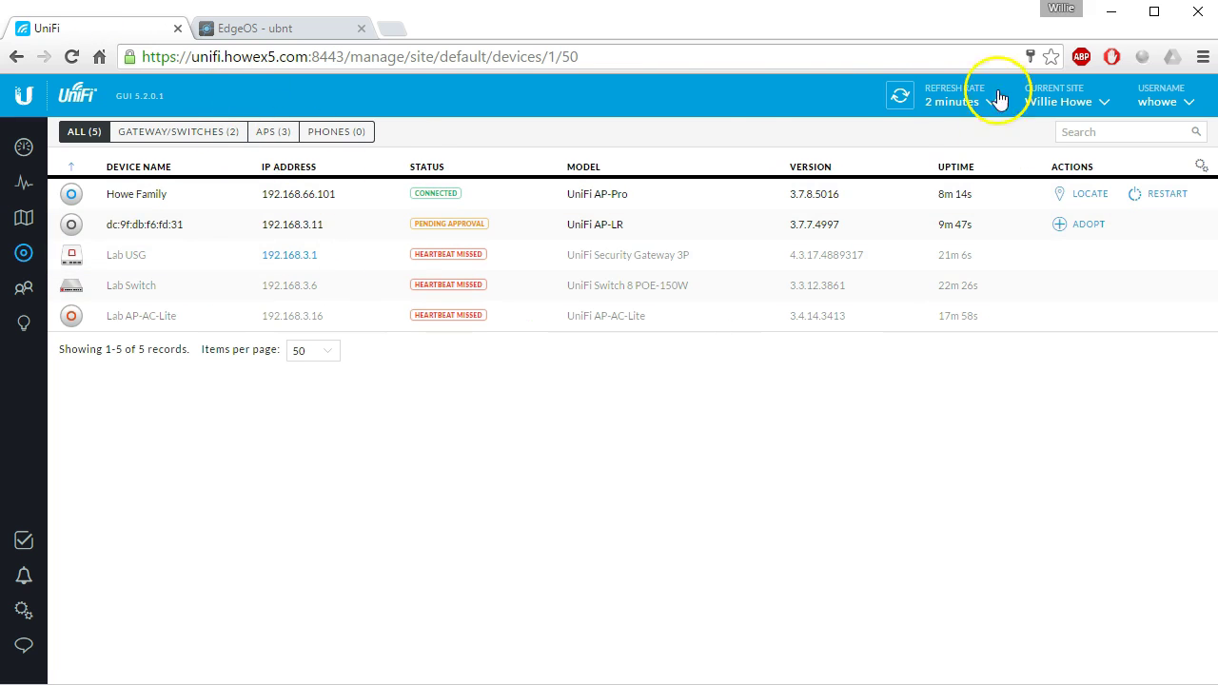
left_click(895, 97)
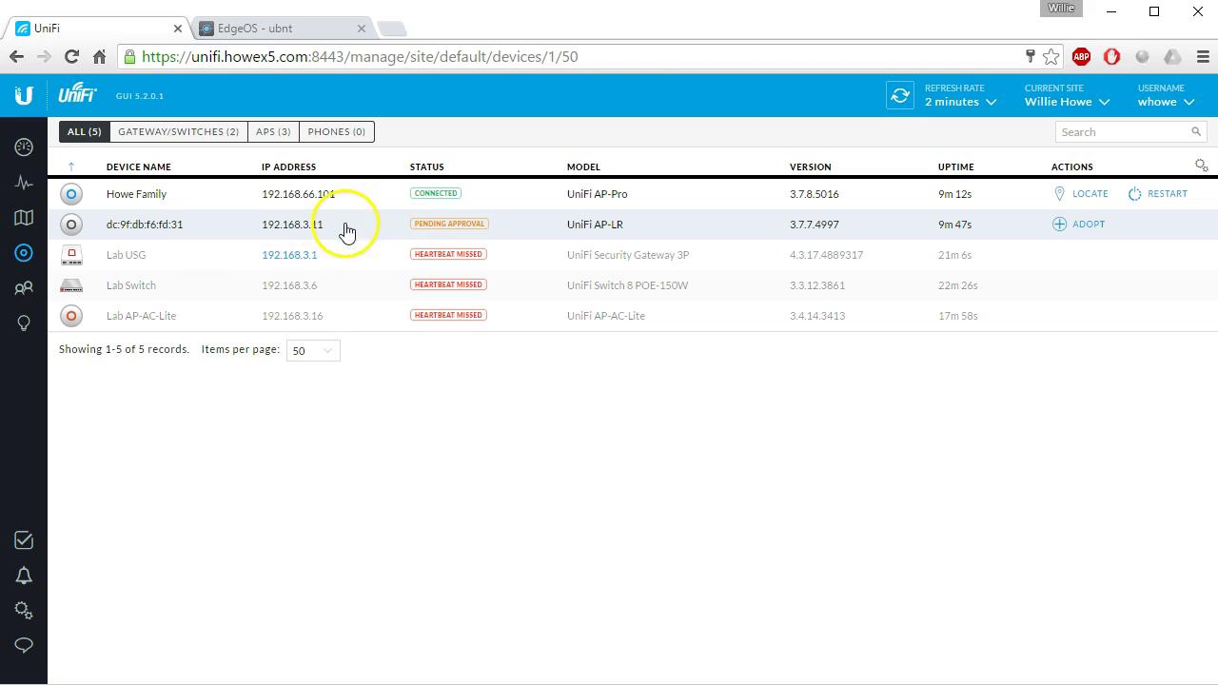
left_click(252, 28)
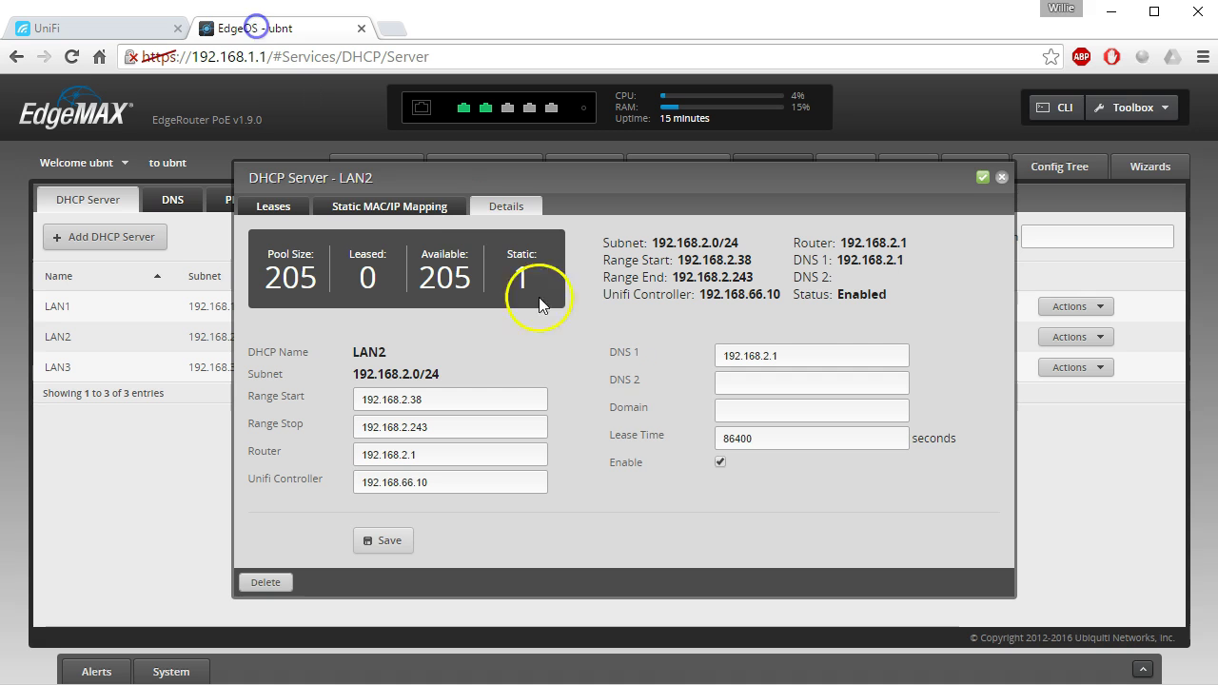
left_click(1001, 177)
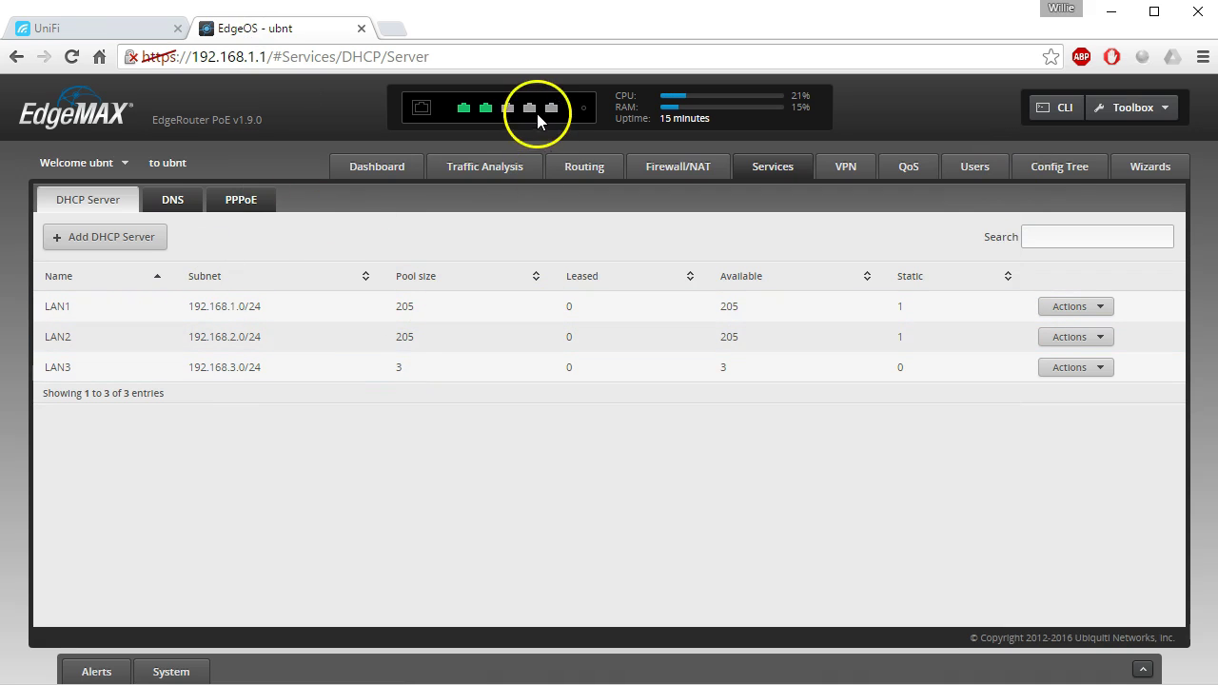
mouse_move(553, 110)
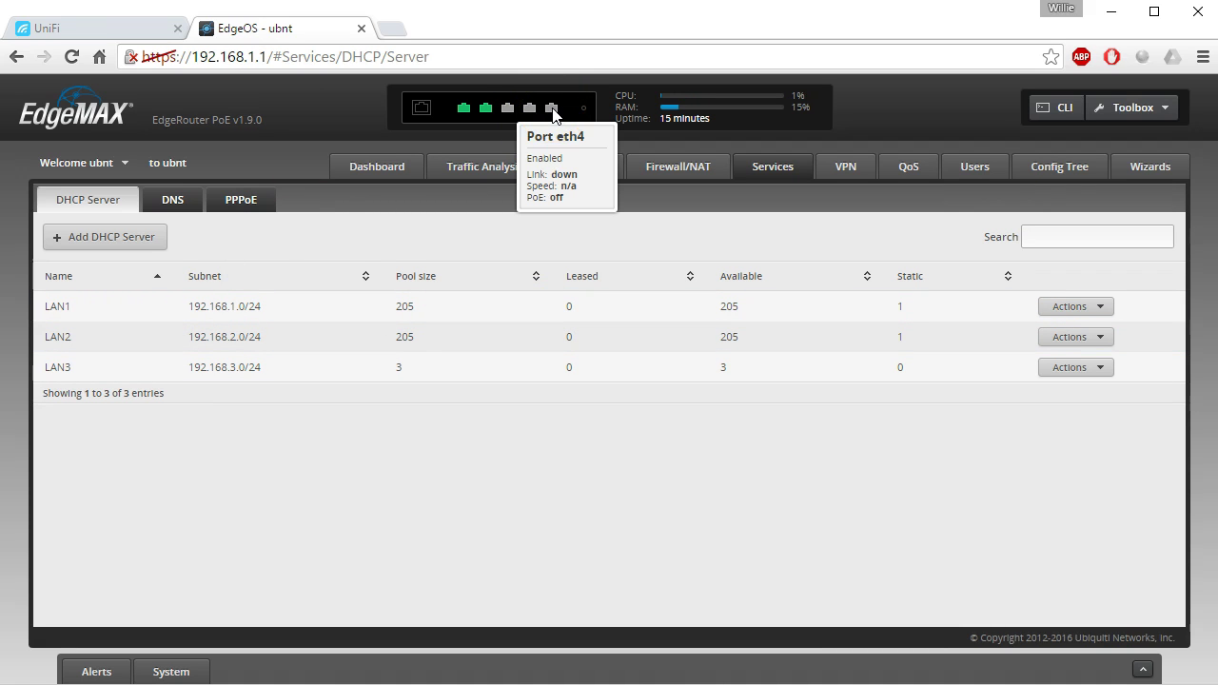
Set eth4's PoE output to 24V on the Dashboard, confirming the warning and saving.
left_click(367, 167)
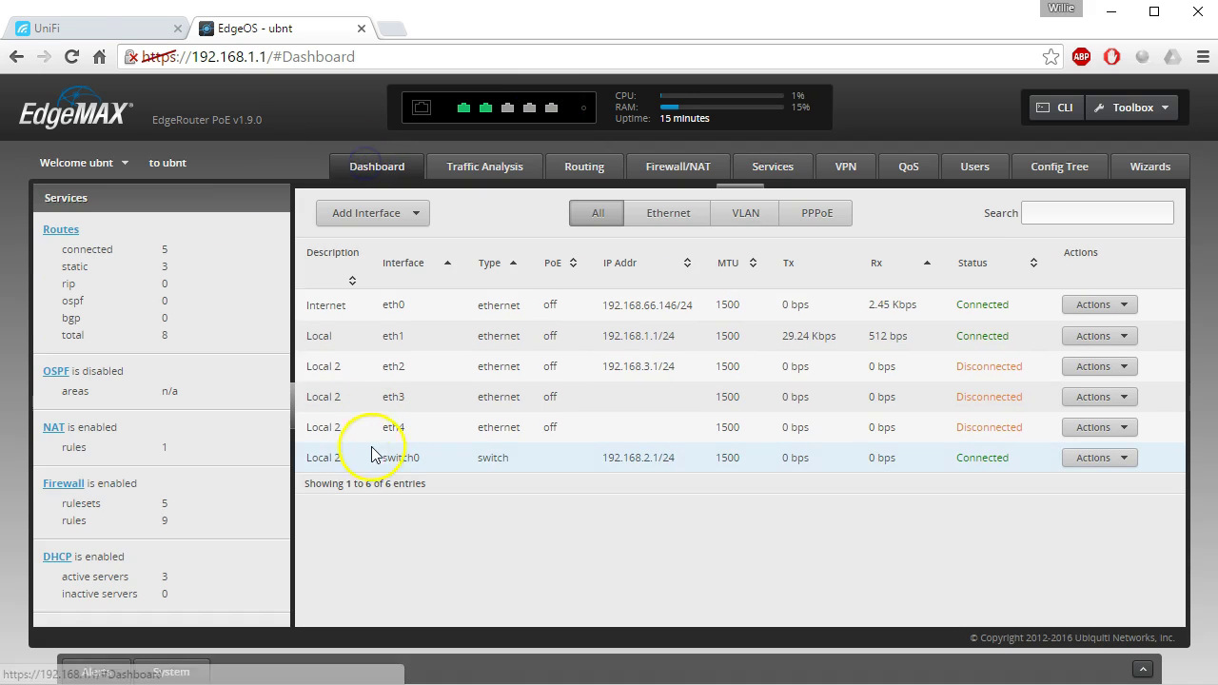
left_click(1118, 428)
left_click(1094, 476)
left_click(573, 353)
left_click(568, 383)
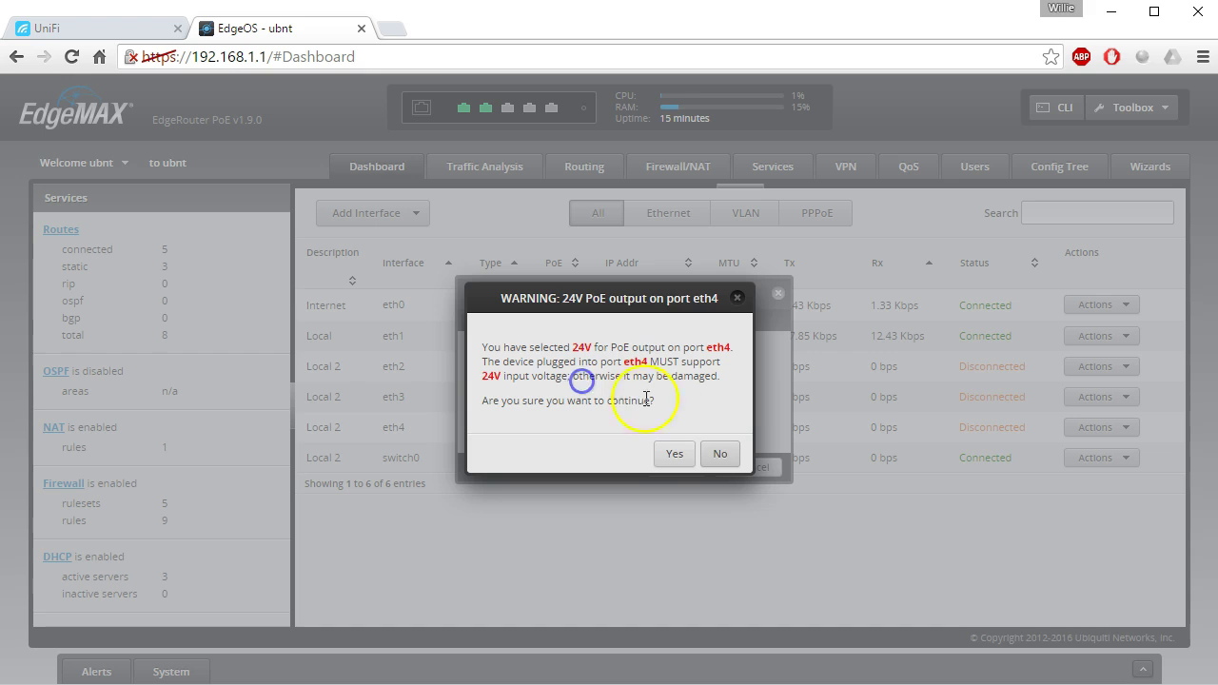
left_click(674, 455)
left_click(679, 467)
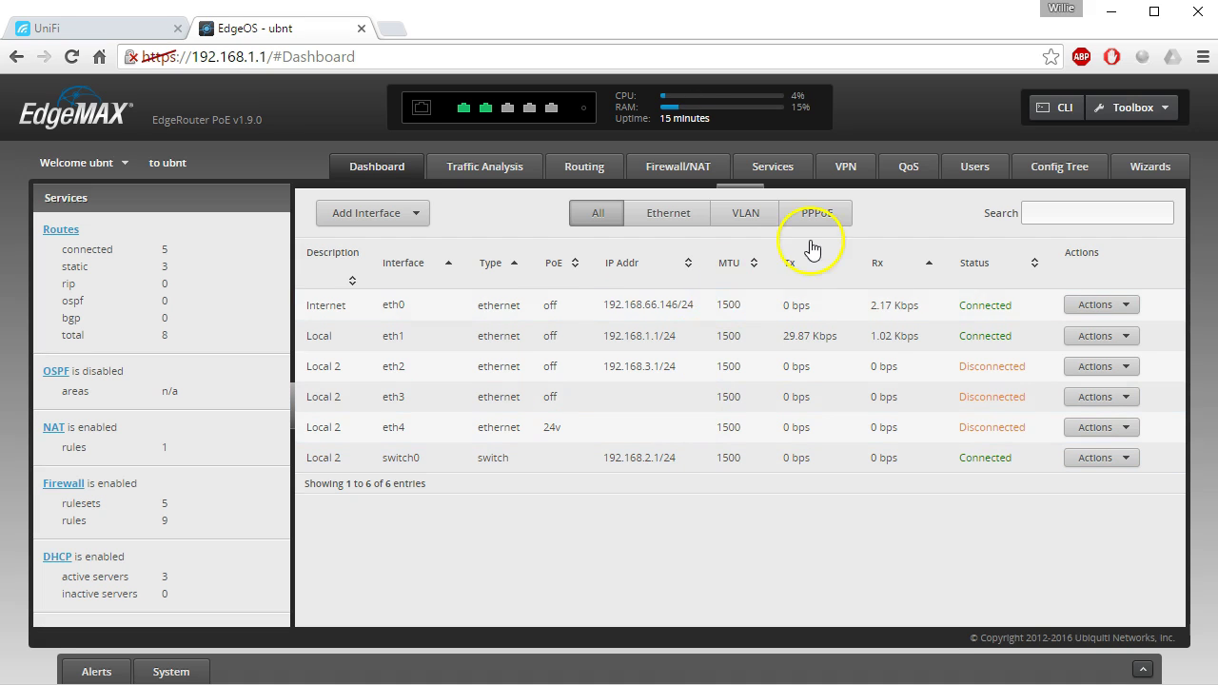
Refresh the device list, check eth4 in EdgeOS, and adopt the pending AP-LR at 192.168.2.43.
left_click(134, 28)
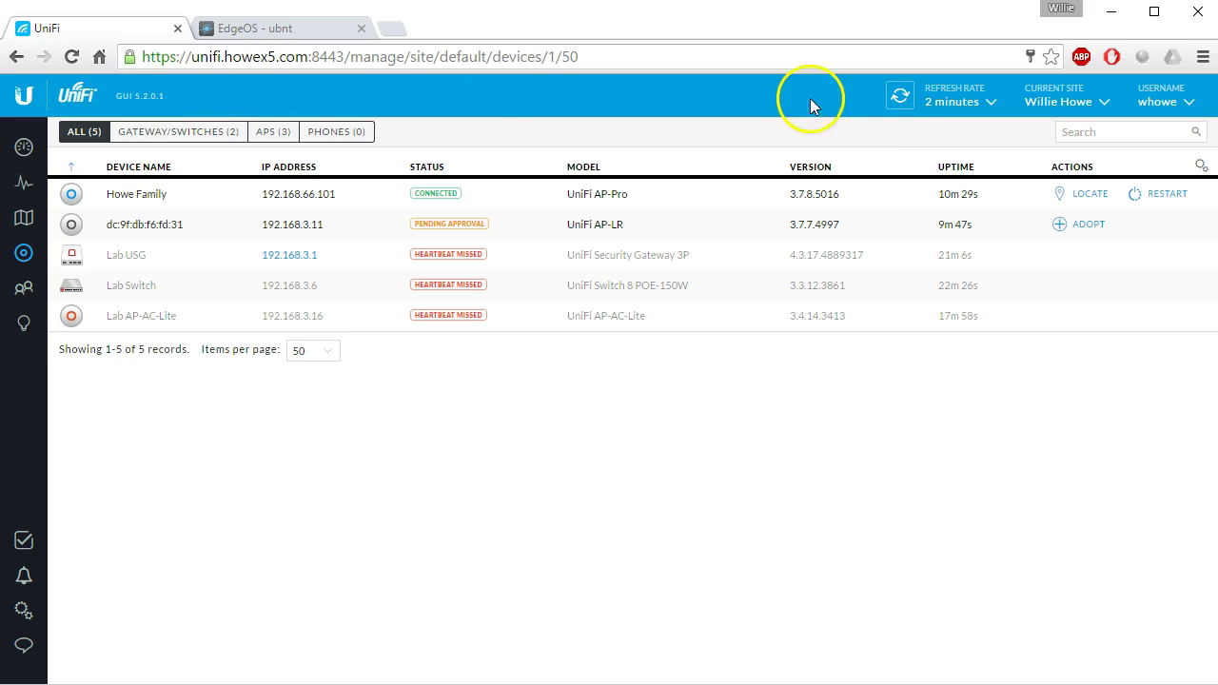
left_click(898, 95)
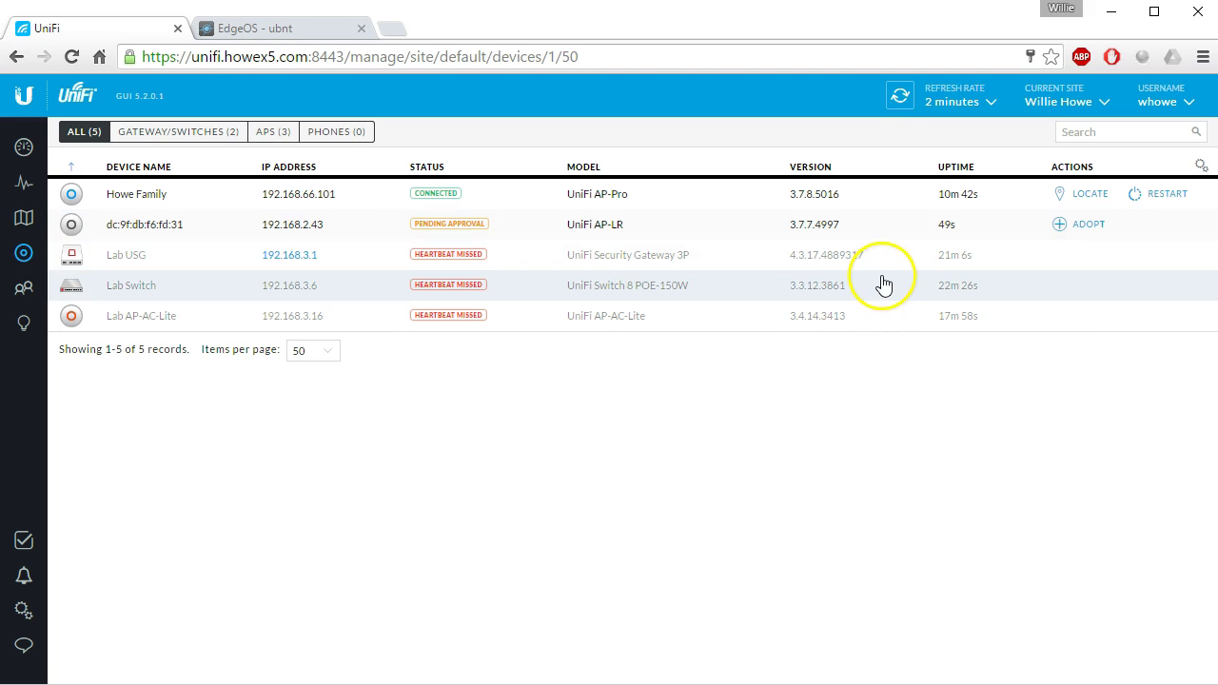
left_click(282, 28)
left_click(129, 28)
left_click(238, 29)
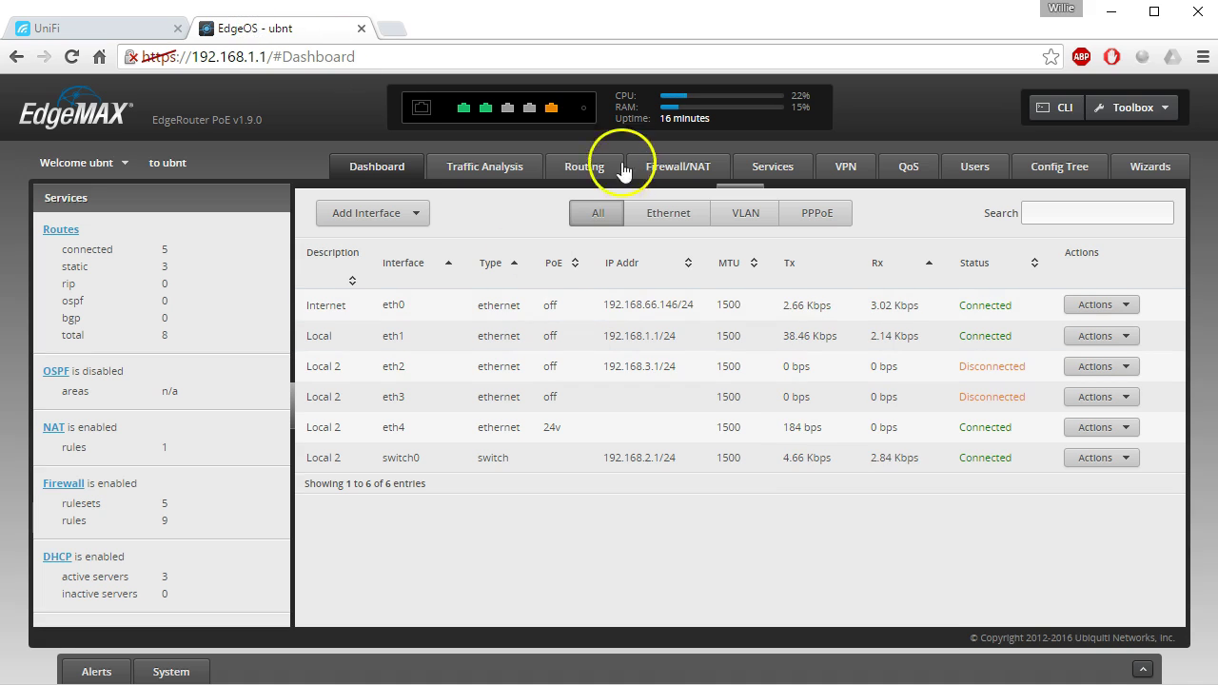
mouse_move(552, 109)
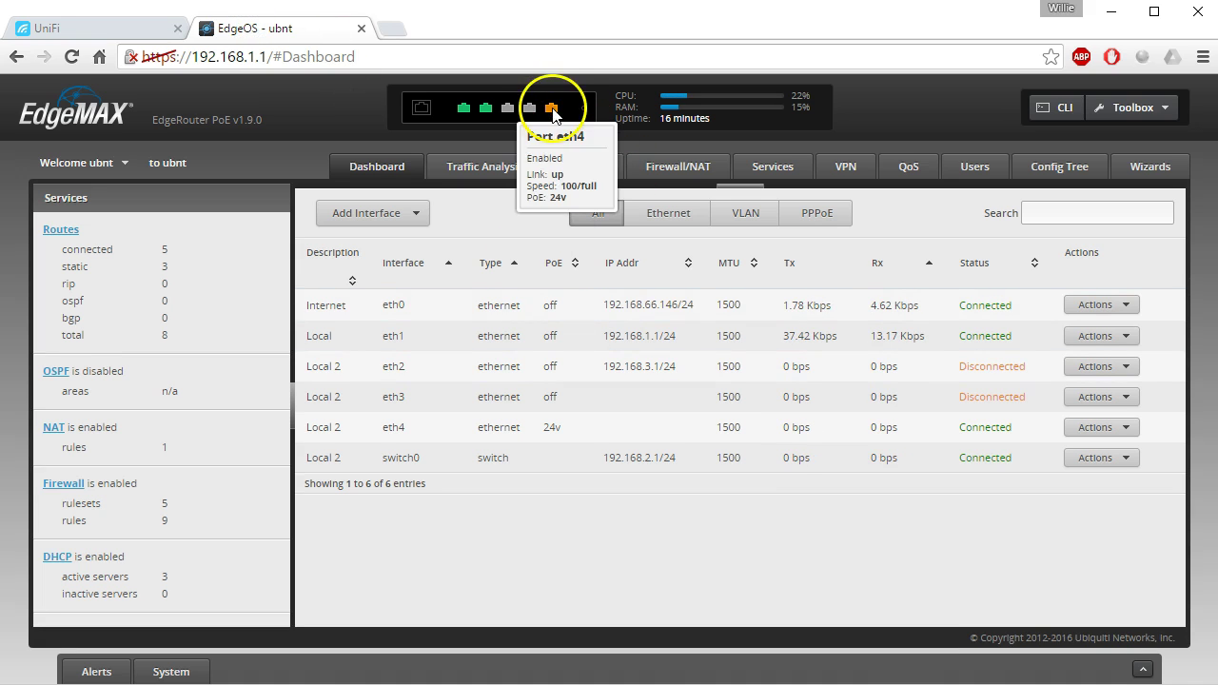
left_click(95, 27)
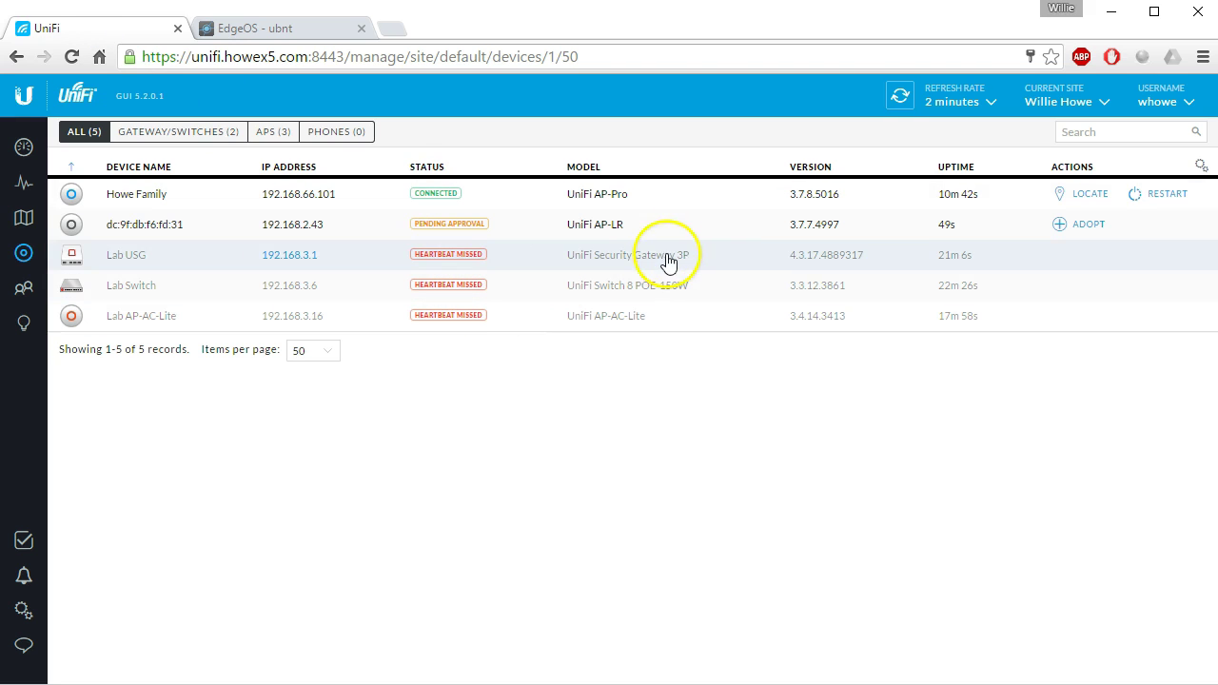
left_click(1090, 226)
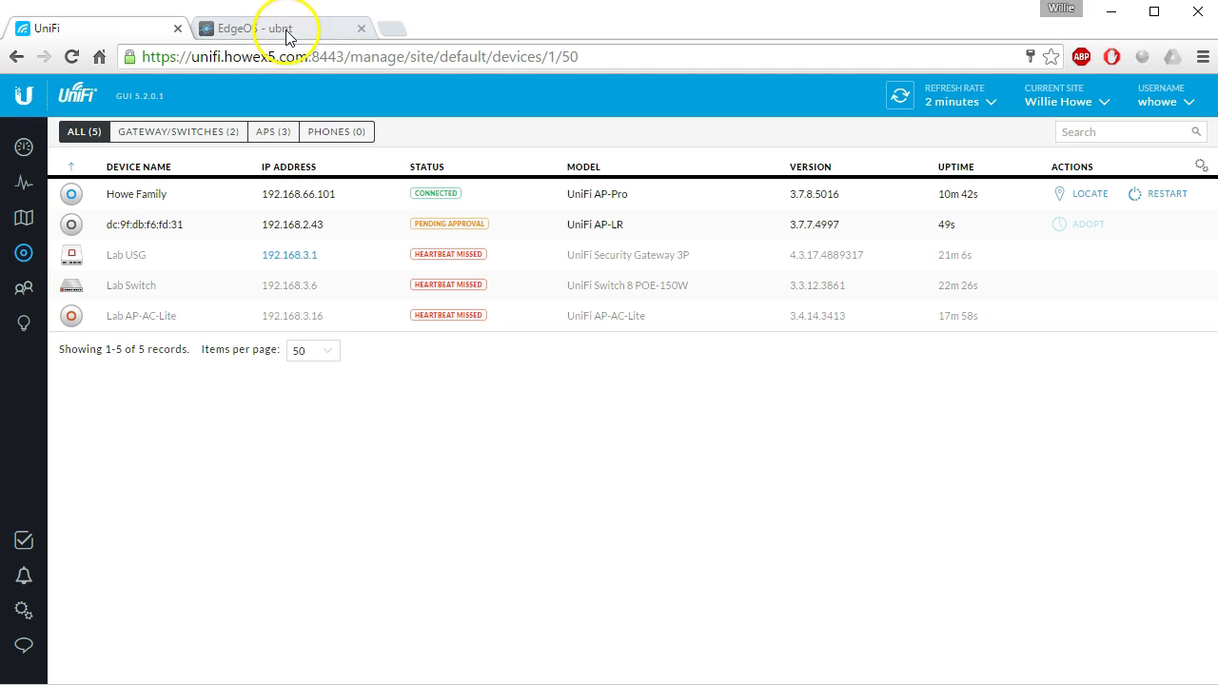
Add a VLAN on switch0 with ID 254 and description 'Public WiFi'.
left_click(286, 28)
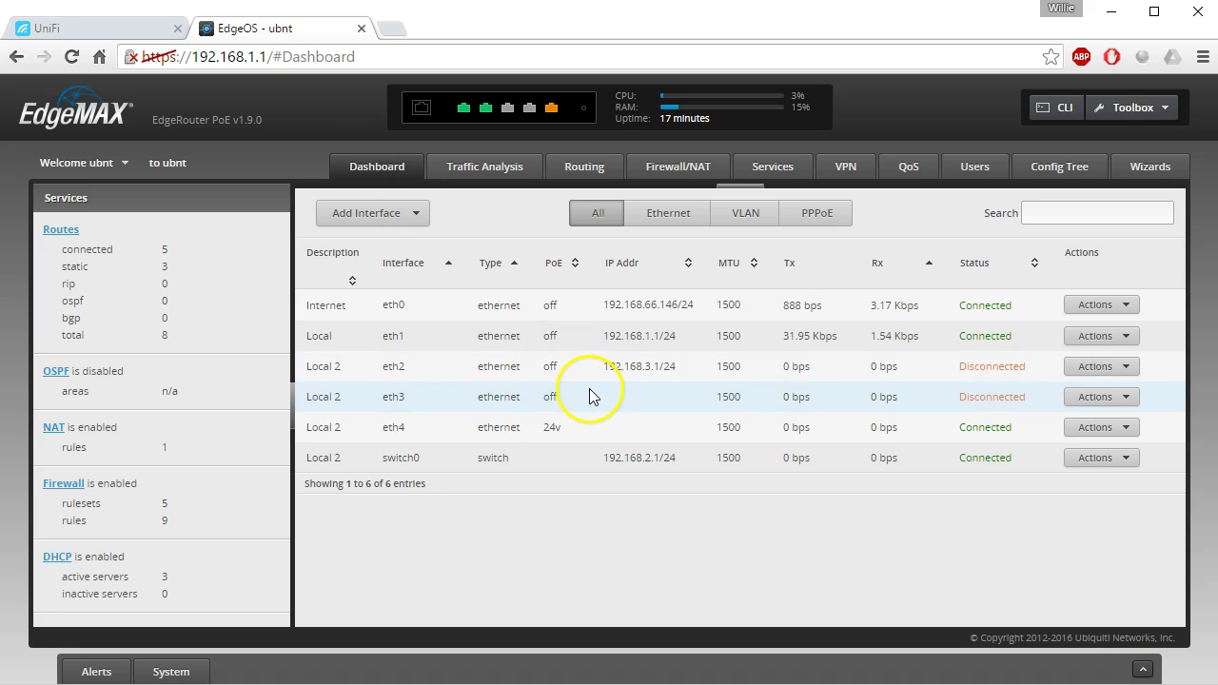
left_click(376, 211)
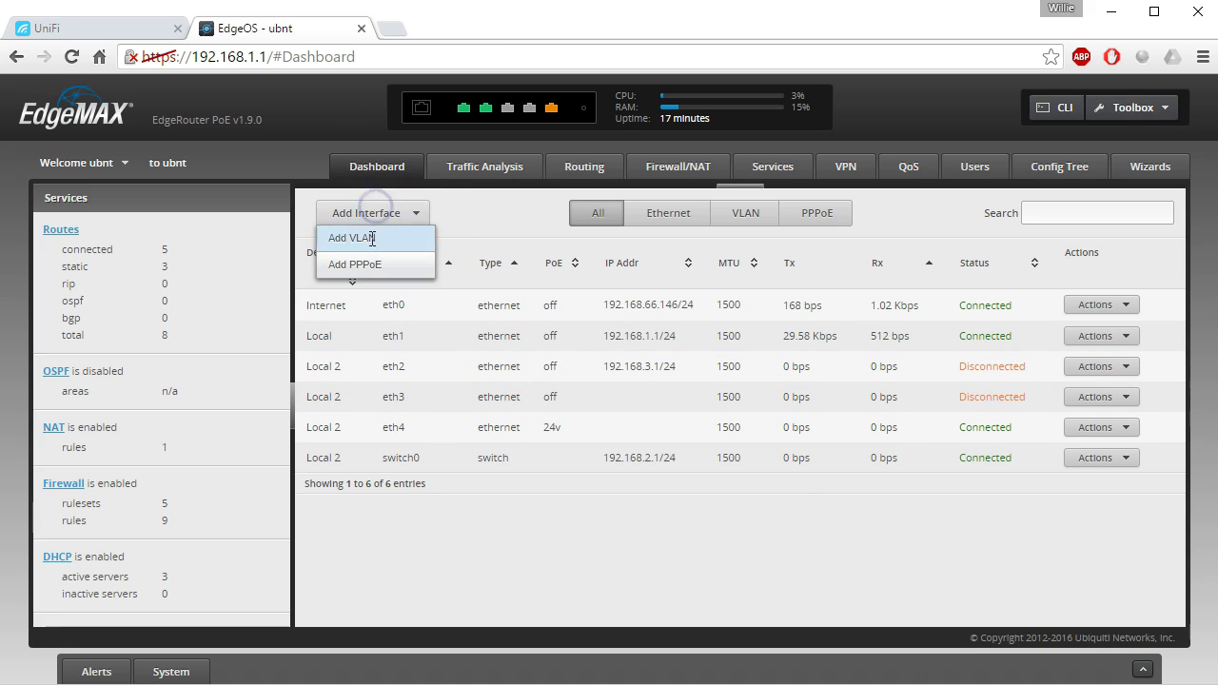
left_click(354, 238)
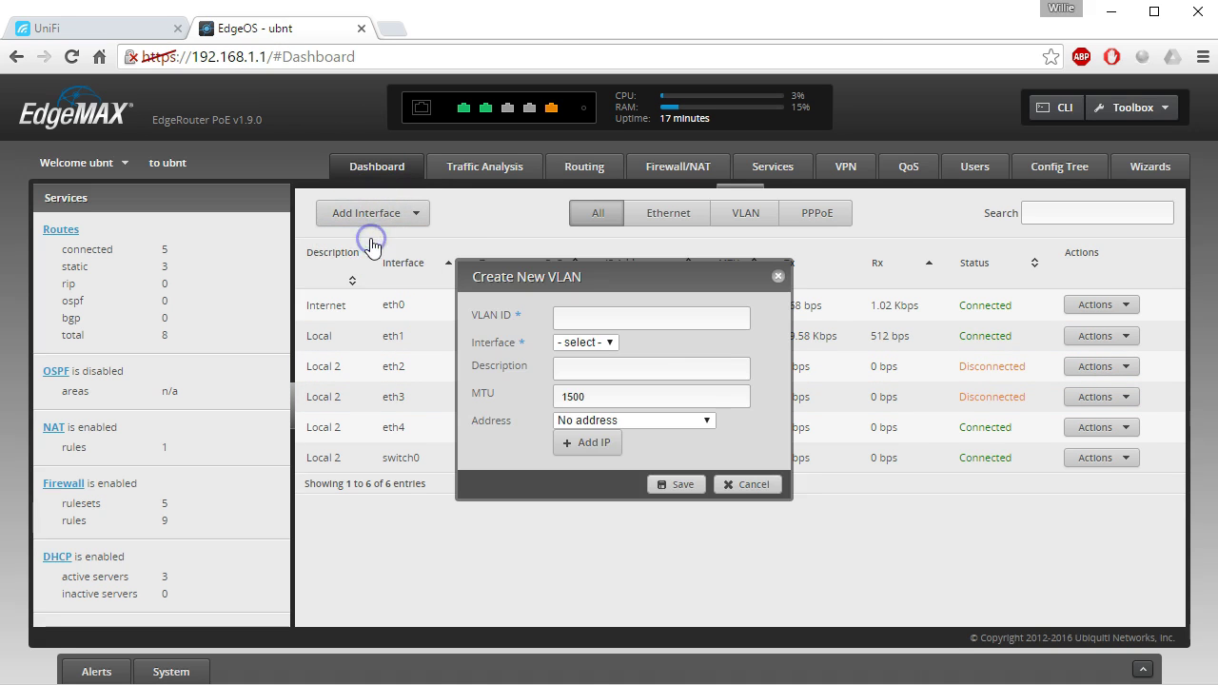
left_click(603, 342)
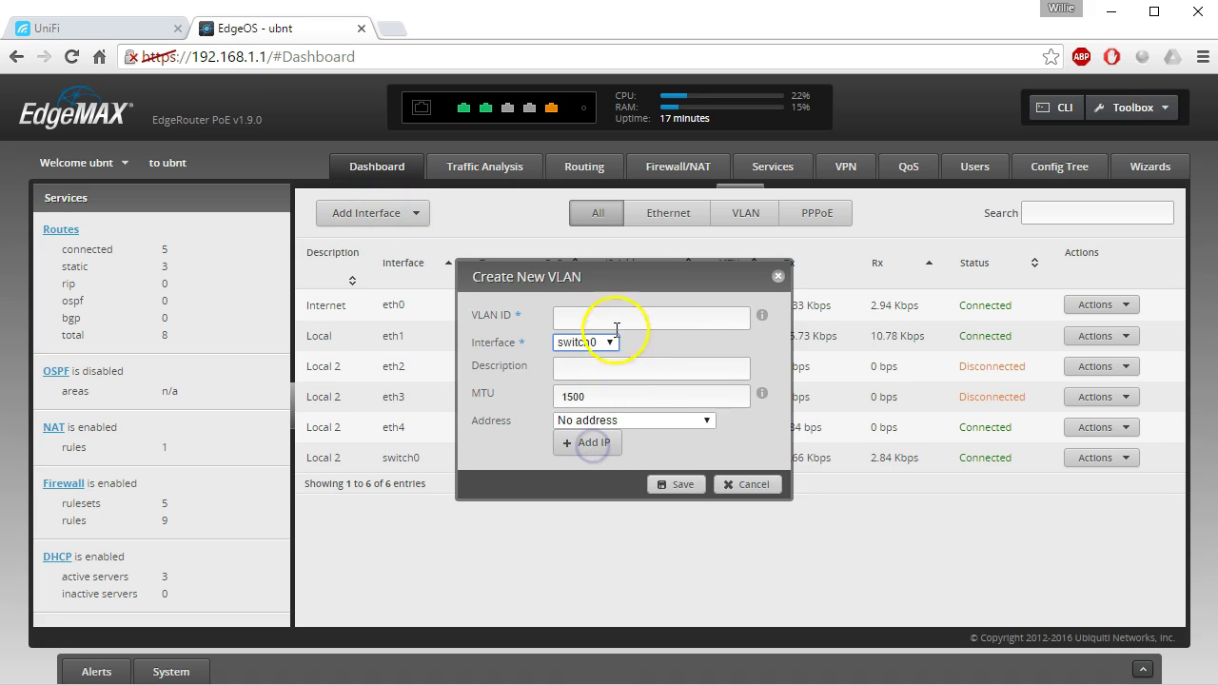
left_click(618, 324)
type("254")
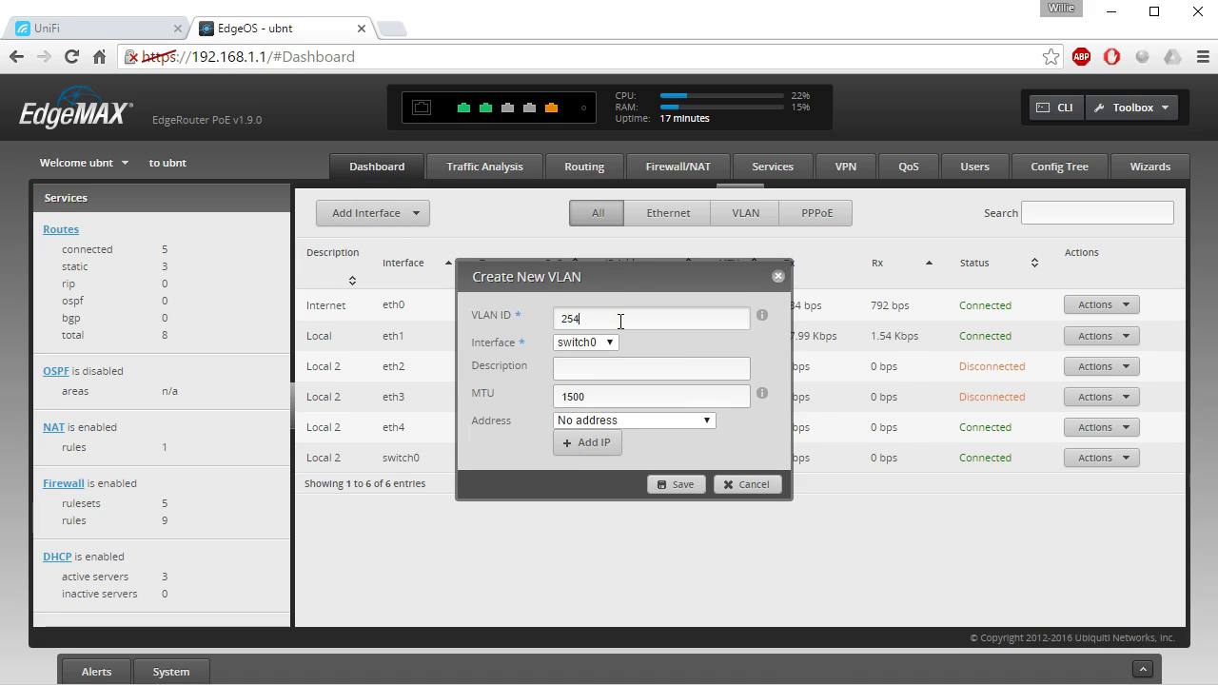
left_click(614, 368)
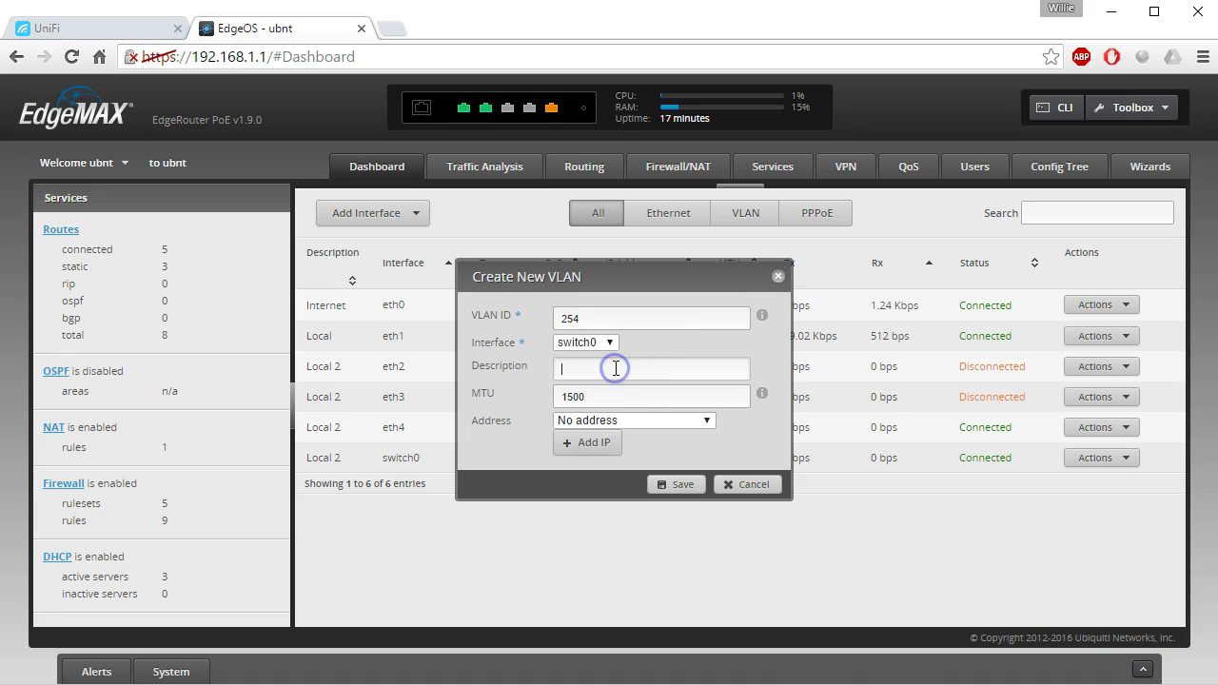
type("Public WiFi")
Give the VLAN the manual address 192.168.254.1/24 and save it.
left_click(630, 421)
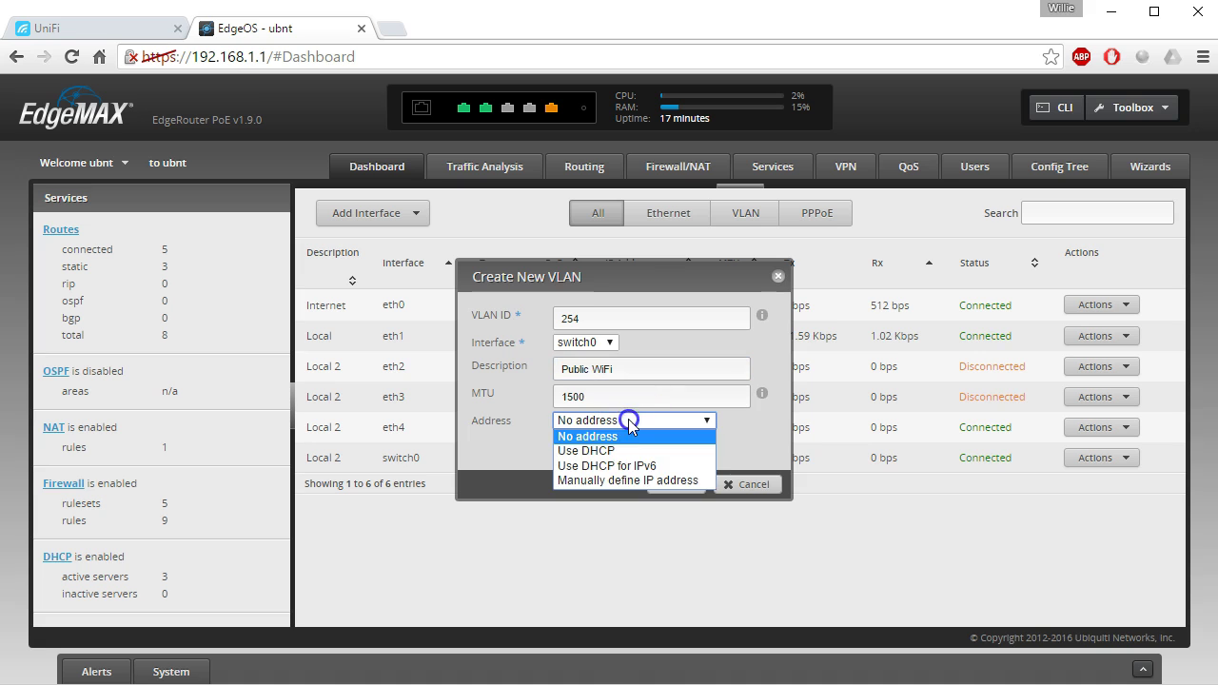
left_click(631, 481)
left_click(642, 455)
type("192.168.25")
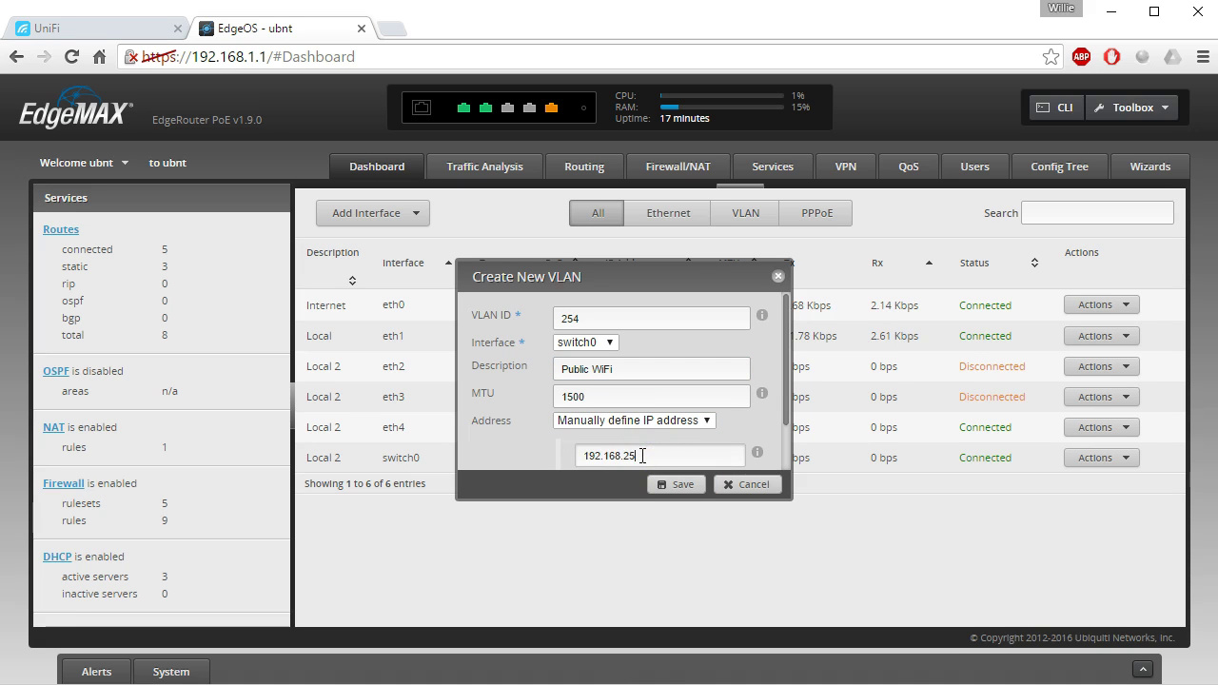
type("4.1")
scroll(734, 440, "down", 1)
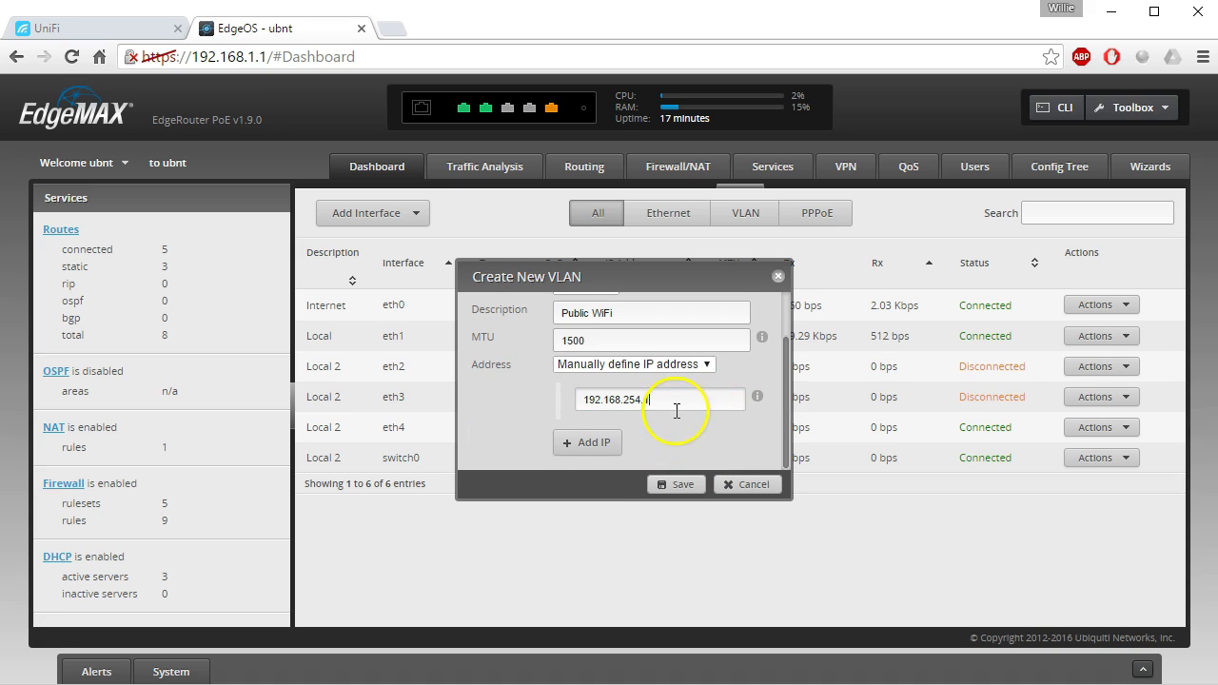
type("/24")
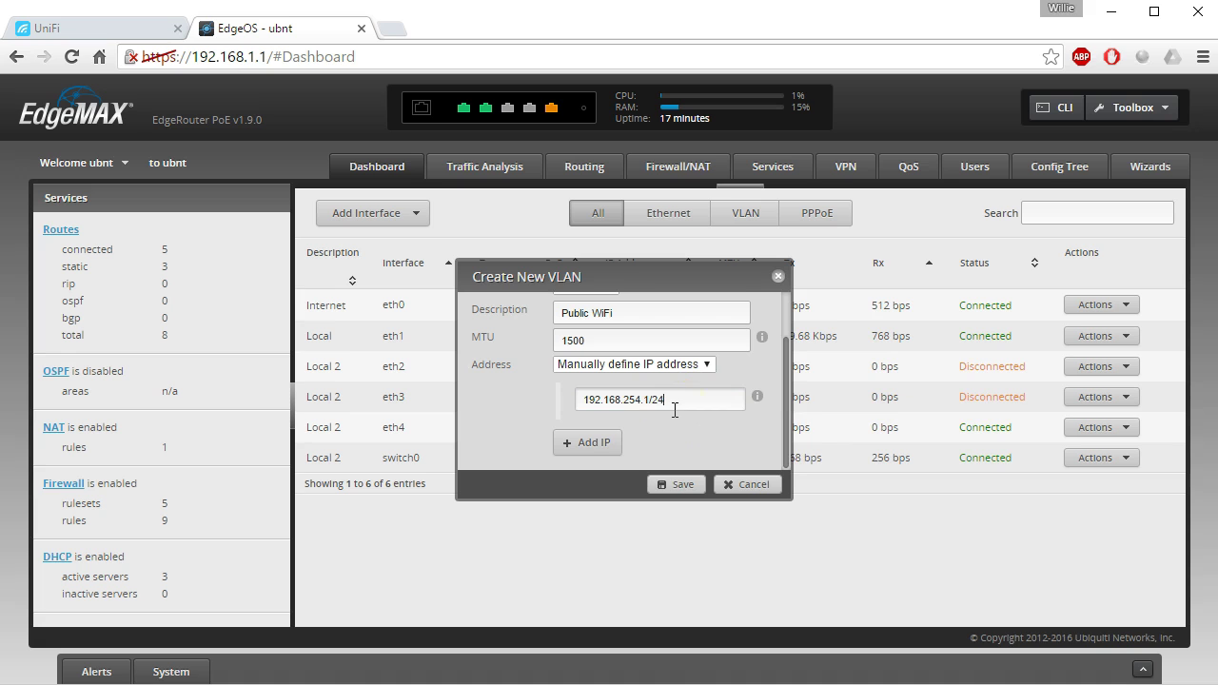
left_click(681, 484)
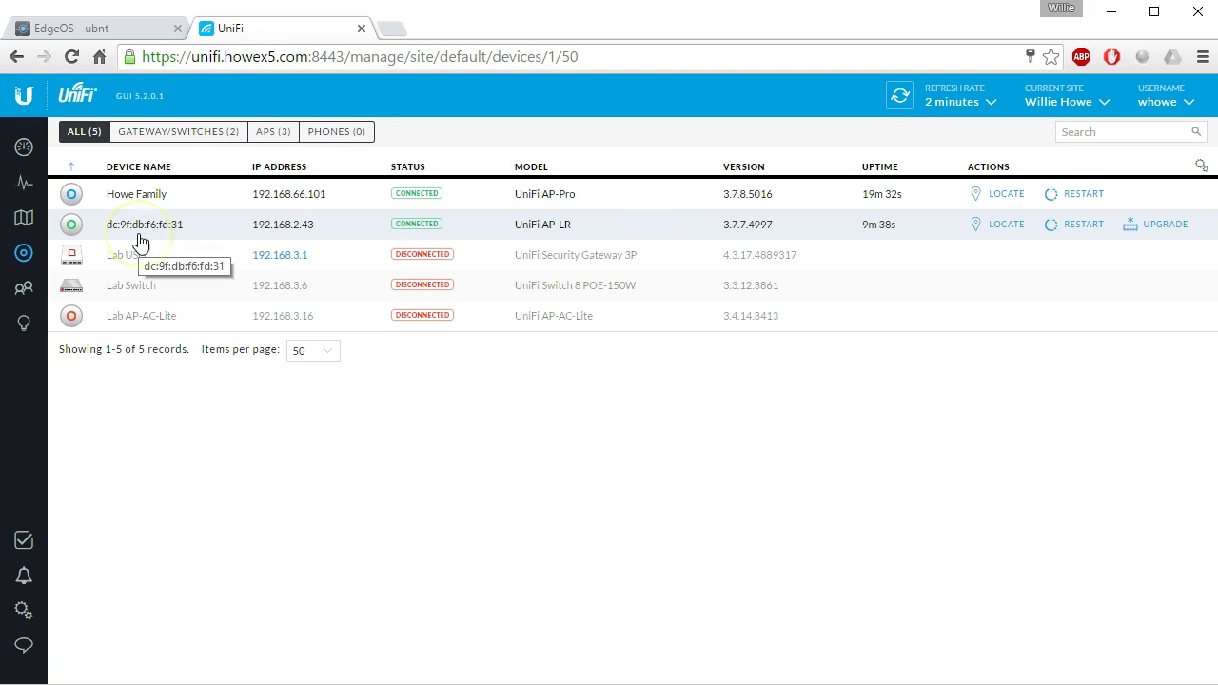
Set the AP-LR's alias to 'Public WiFi LR' and save it.
left_click(142, 234)
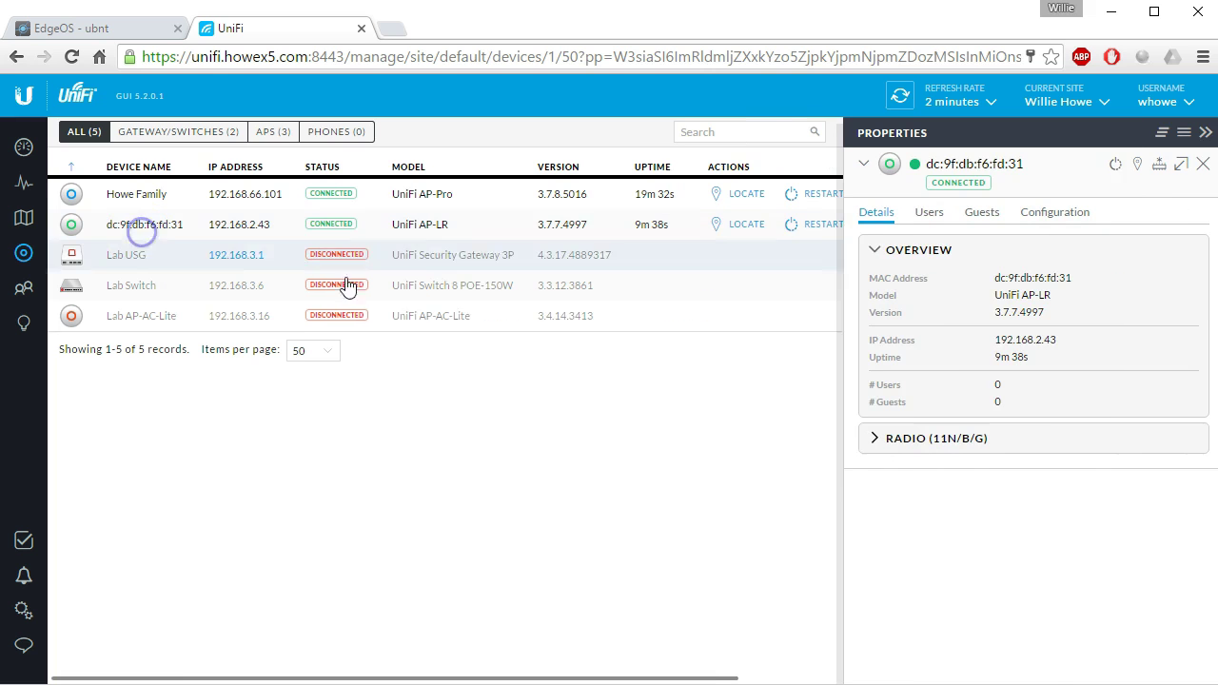
left_click(1047, 212)
left_click(942, 300)
type("Public W")
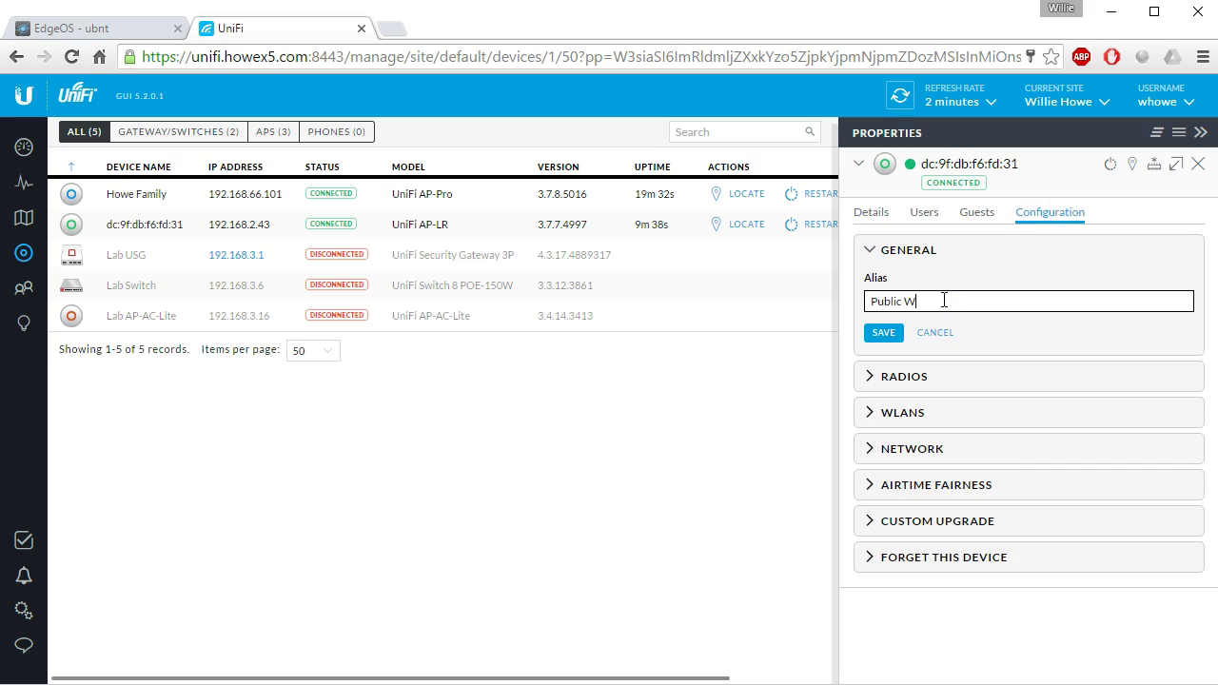
type("iFi LR")
left_click(883, 333)
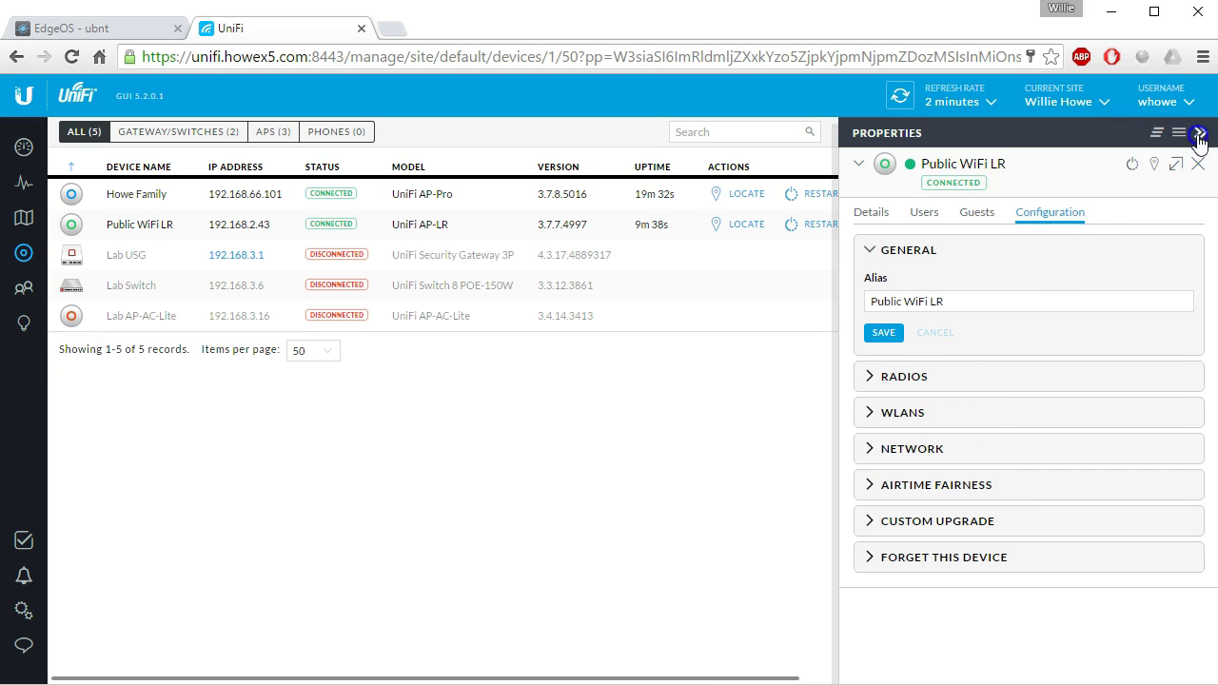
left_click(1200, 130)
Review the Public WiFi WLAN override for Public WiFi LR, showing VLAN 254.
left_click(169, 225)
left_click(1027, 218)
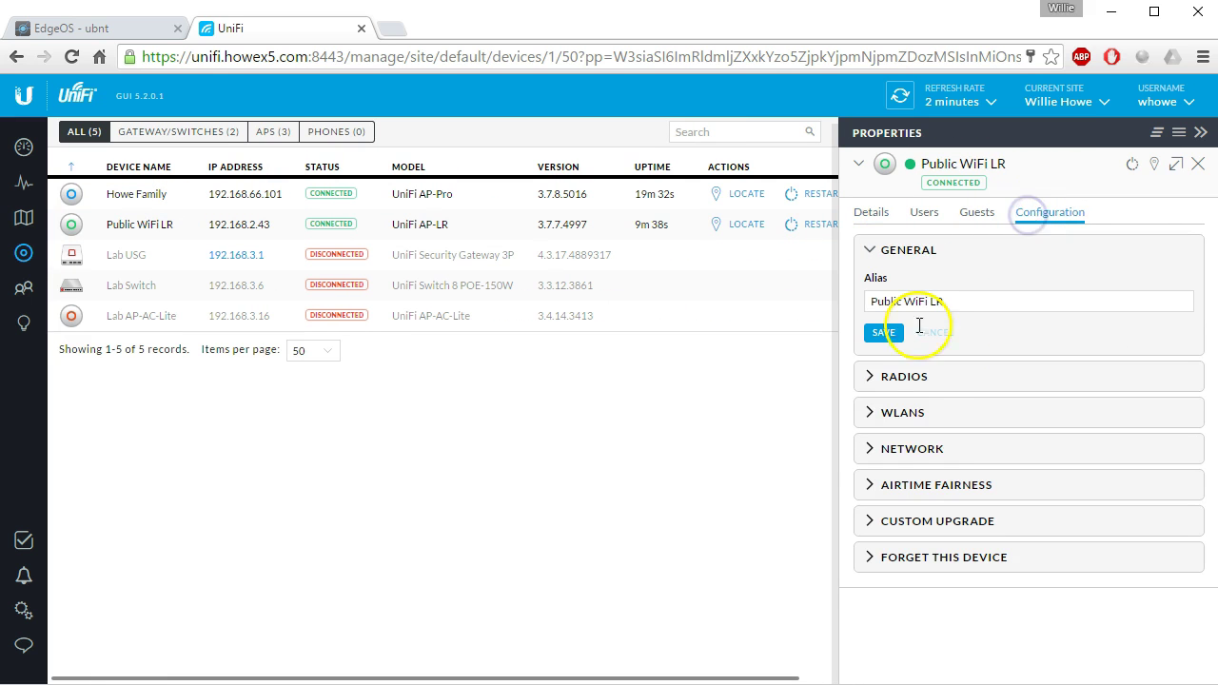
left_click(904, 411)
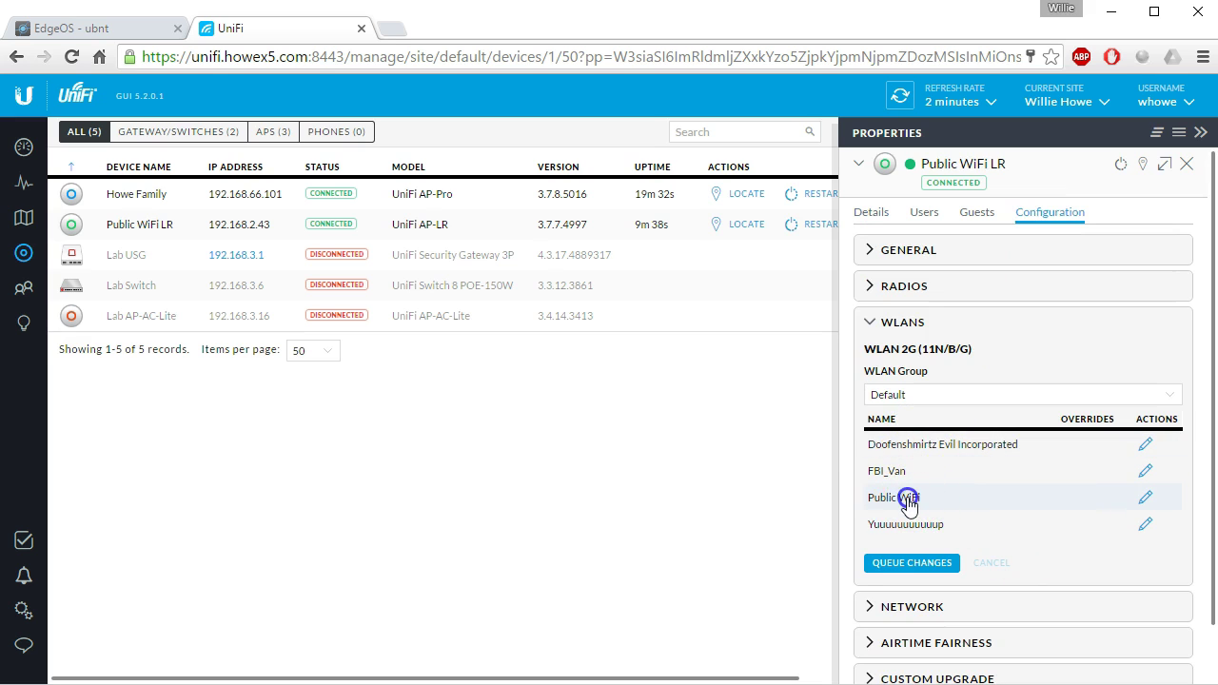
left_click(1145, 498)
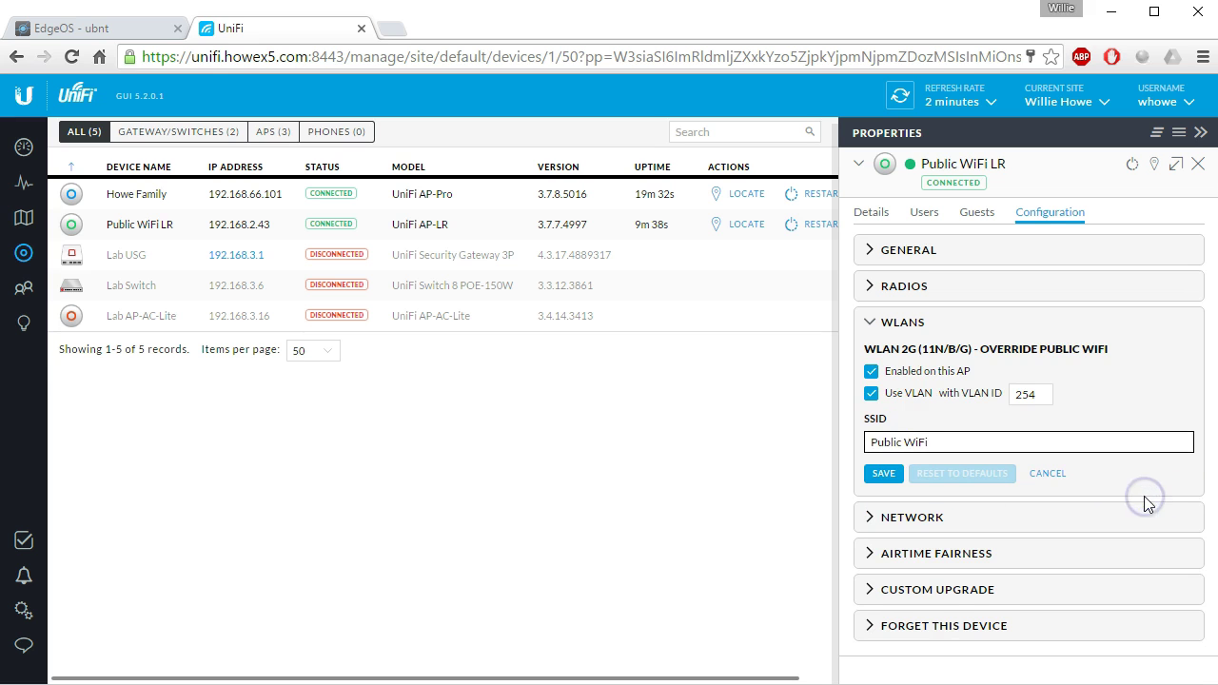
left_click(1198, 163)
Collapse the EdgeOS interface charts and connect the laptop to the Public WiFi network.
left_click(95, 29)
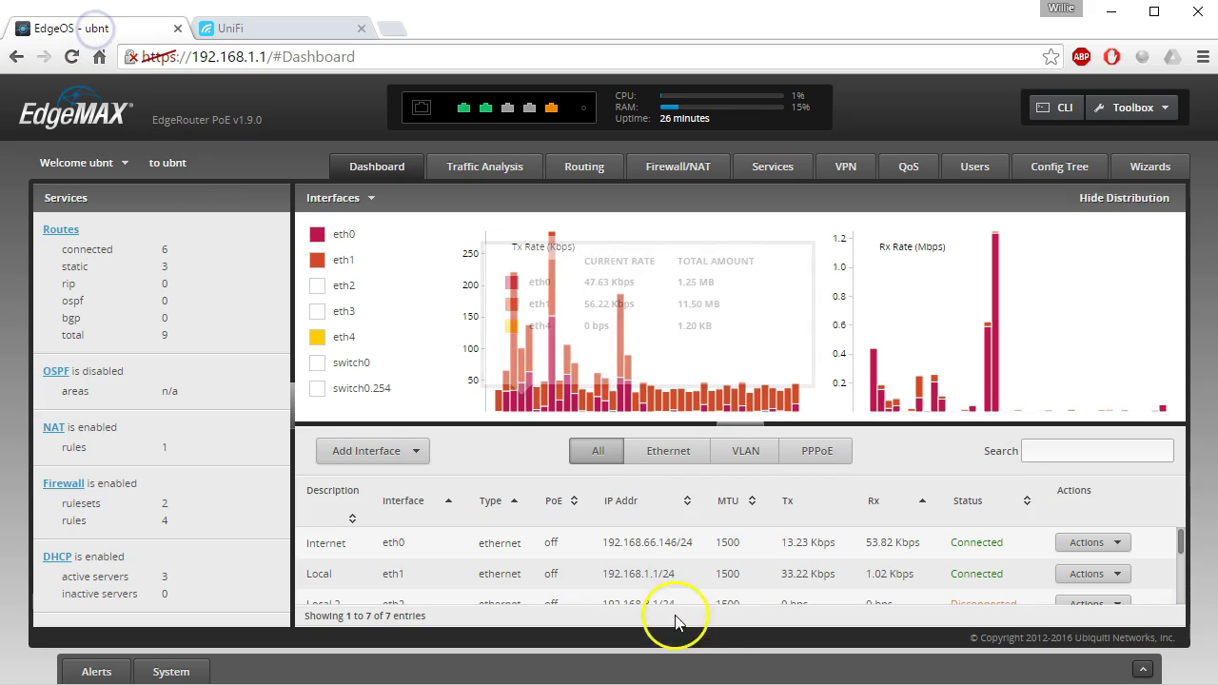
left_click(731, 423)
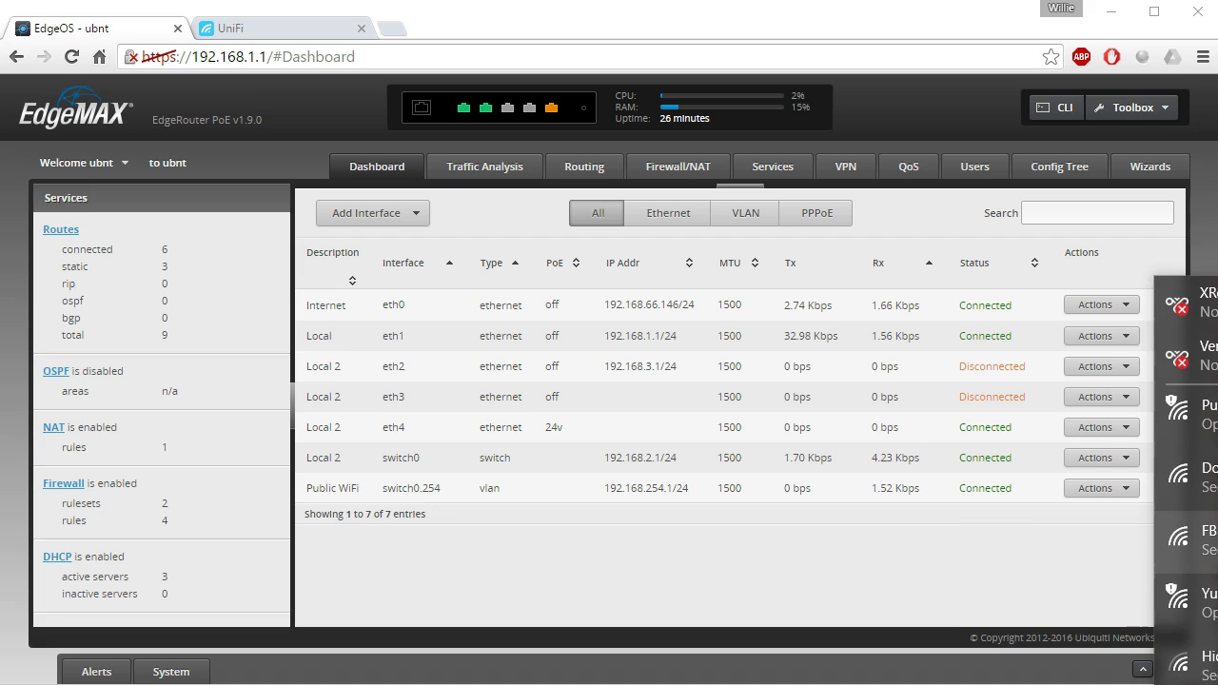
left_click(1184, 409)
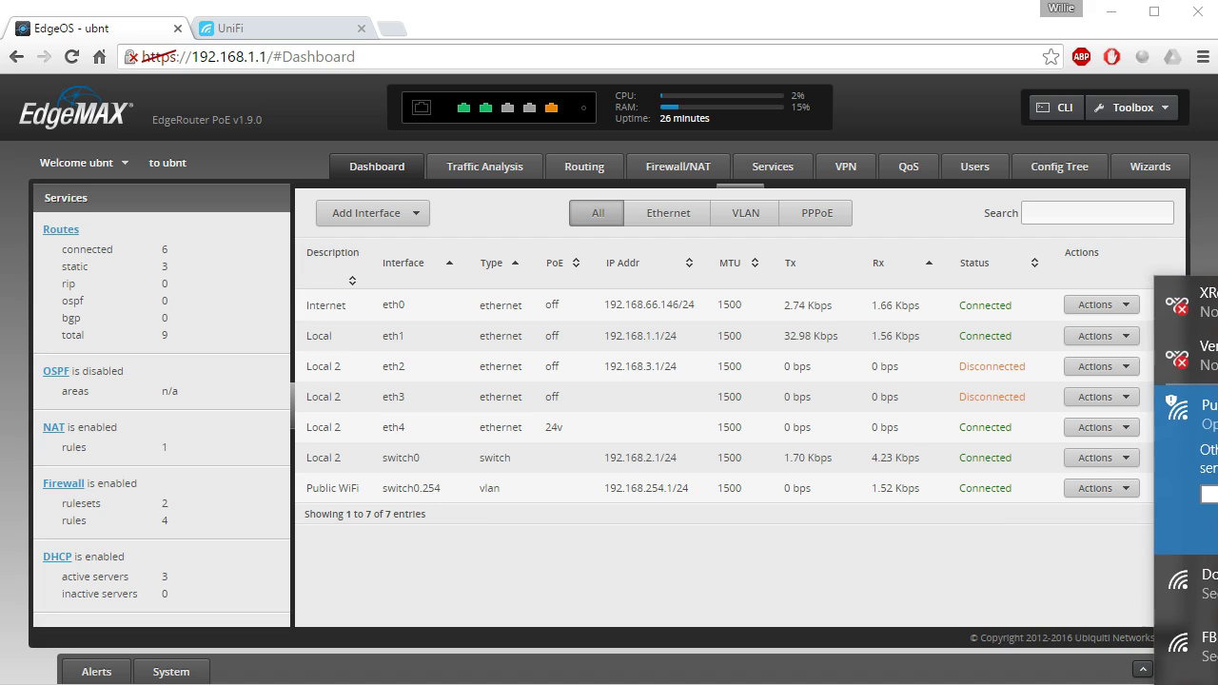
key("Return")
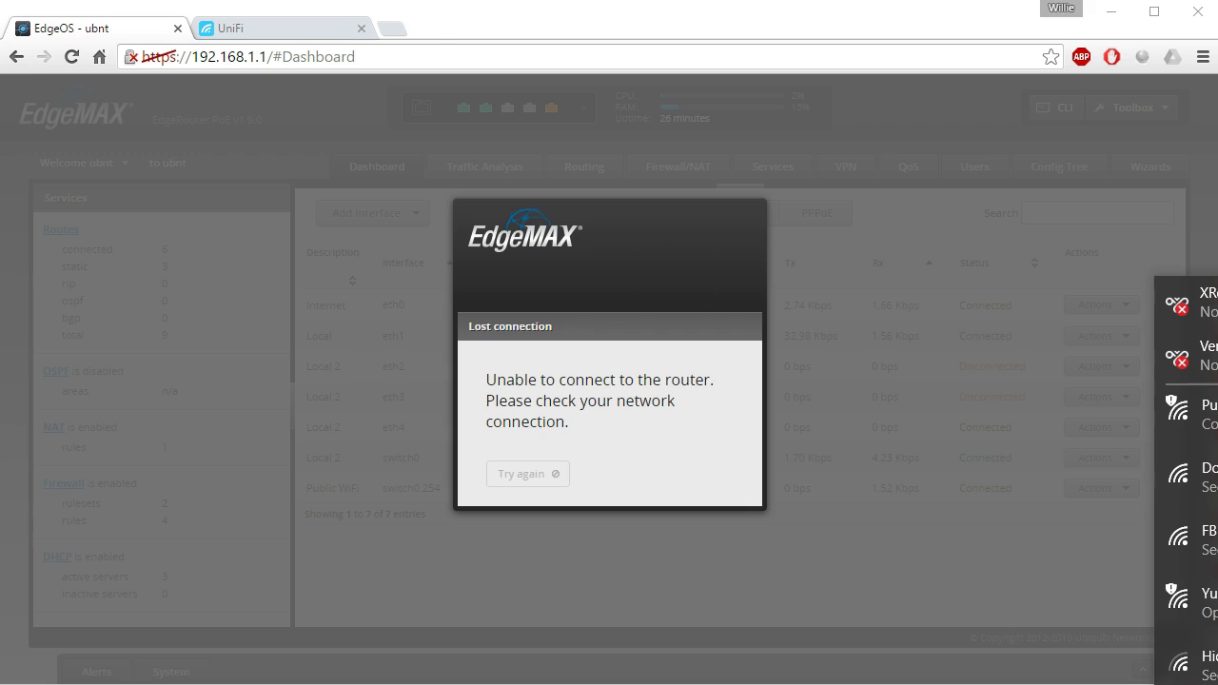
Try loading slashdot.org in a new tab, then enter and clear ipconfig/release in Command Prompt without running it.
left_click(392, 30)
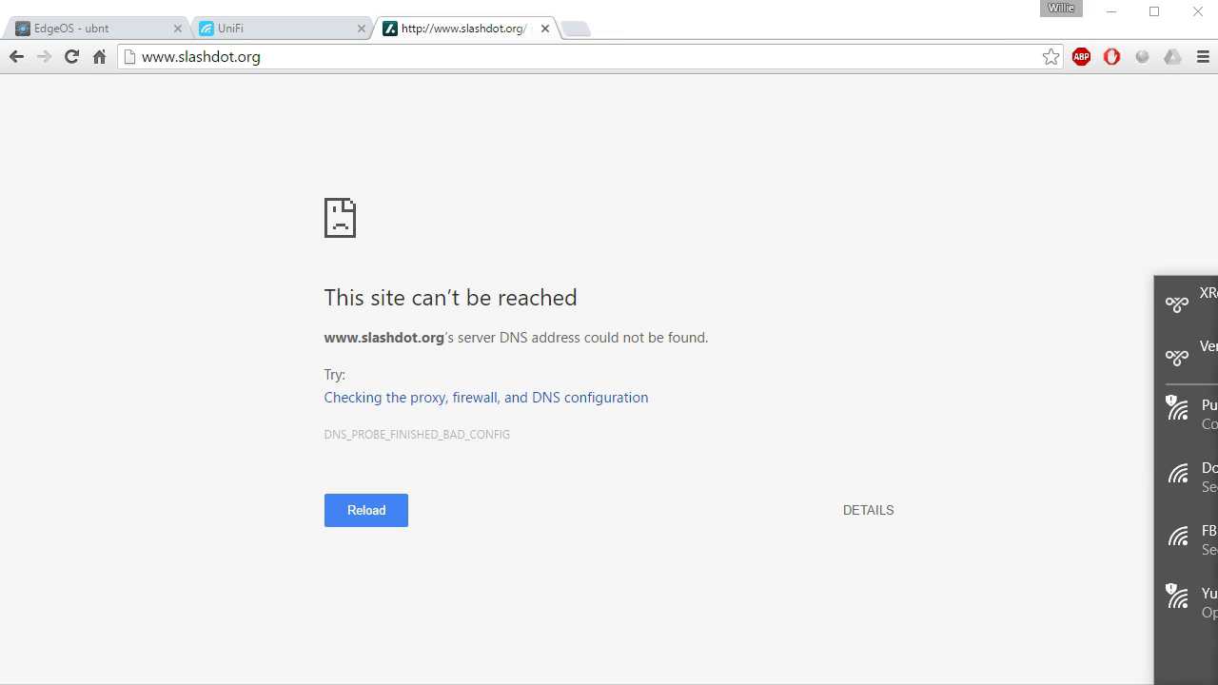
left_click(467, 394)
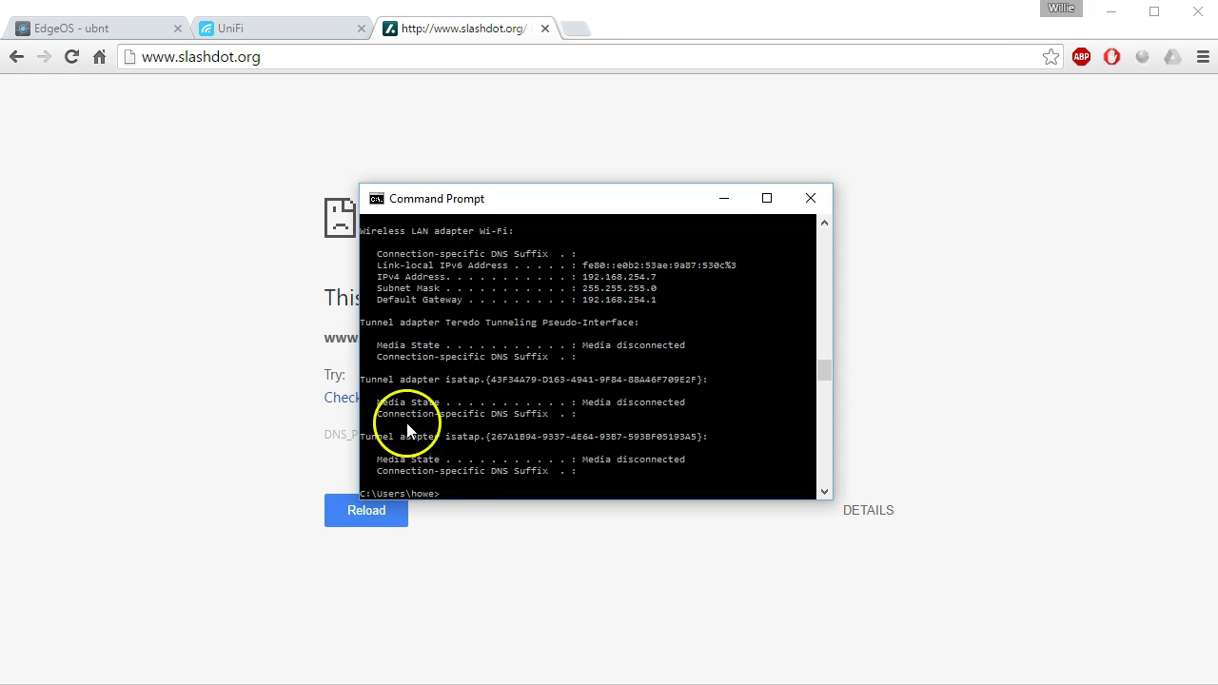
type("ipconfig/release")
key("BackSpace")
key("BackSpace")
key("BackSpace")
key("BackSpace")
key("BackSpace")
type("elease")
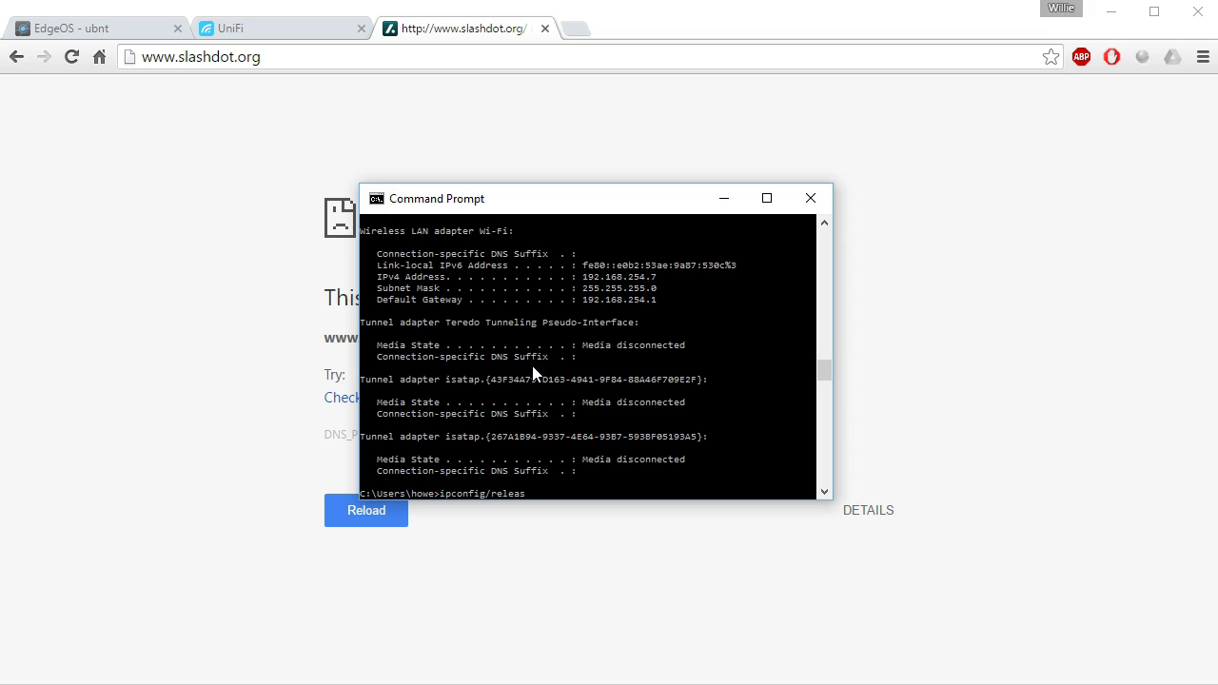
key("BackSpace")
key("BackSpace")
key("BackSpace")
key("BackSpace")
key("BackSpace")
key("BackSpace")
key("BackSpace")
key("BackSpace")
key("BackSpace")
key("BackSpace")
key("BackSpace")
key("BackSpace")
key("BackSpace")
key("BackSpace")
key("BackSpace")
key("BackSpace")
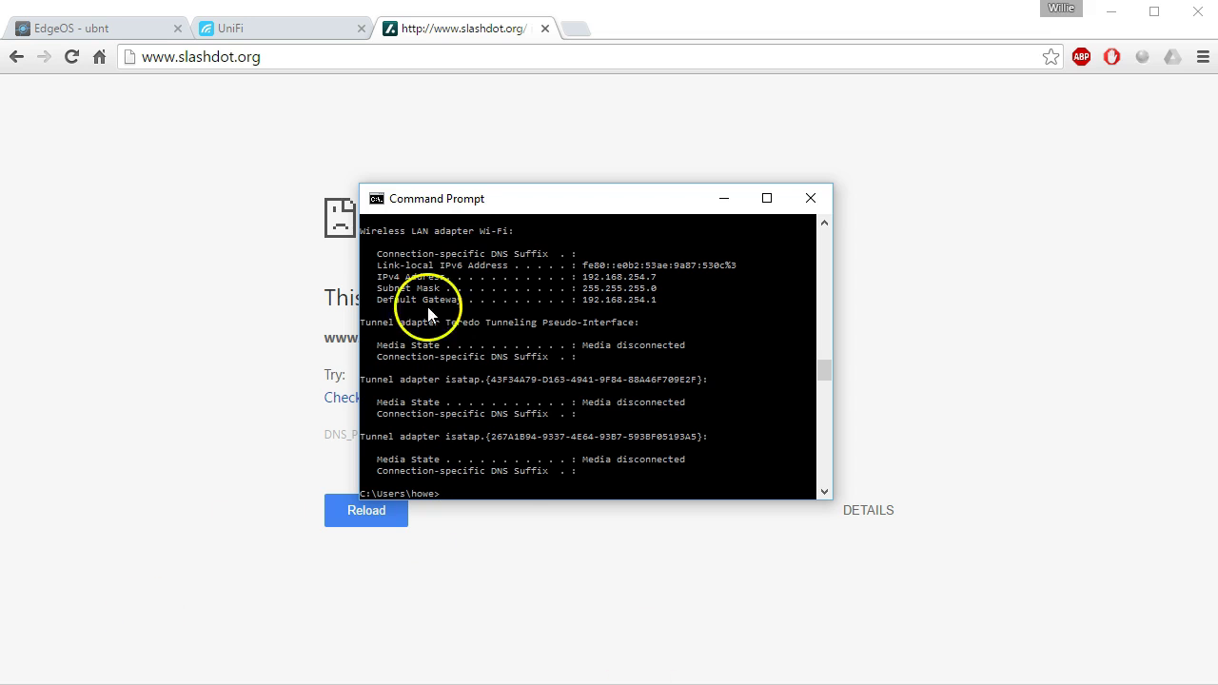
Start a new EdgeOS DHCP server and name it PublicWiFi.
left_click(95, 29)
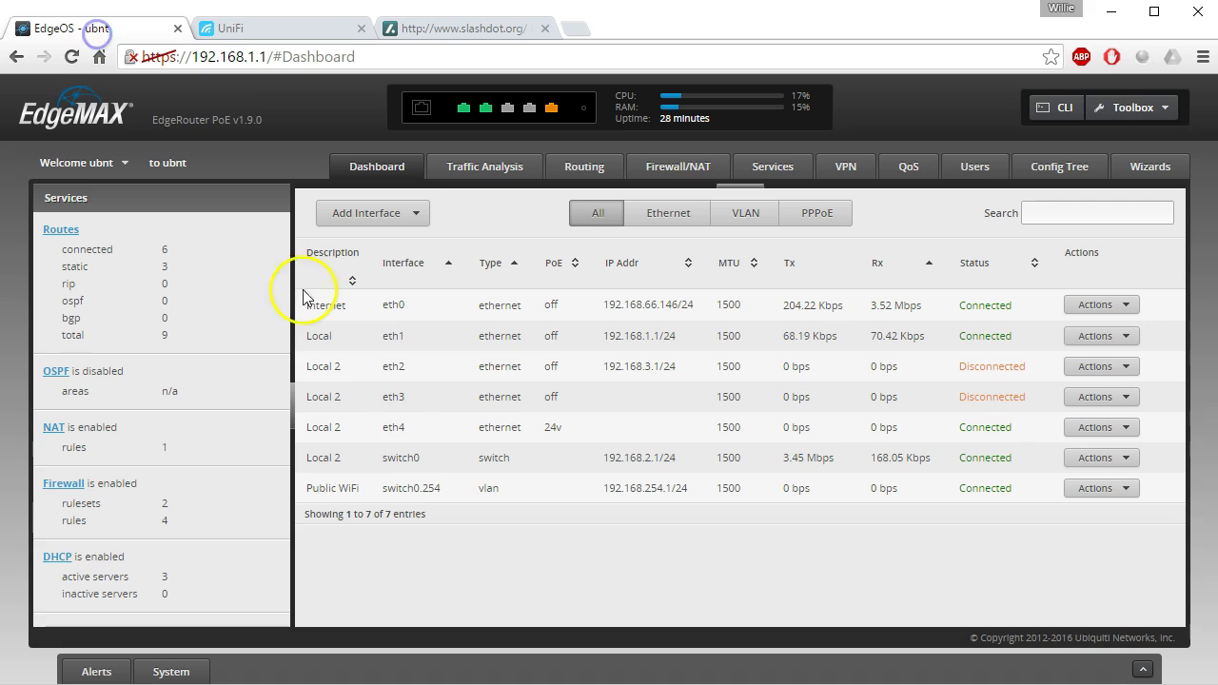
left_click(49, 559)
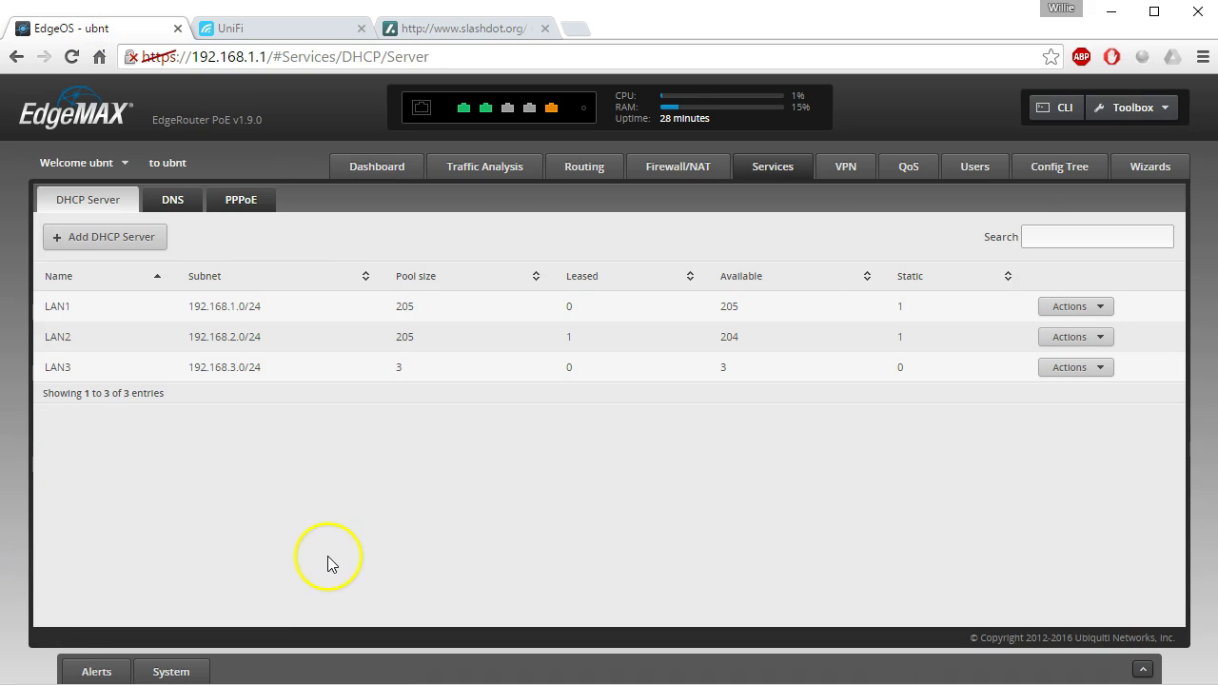
left_click(84, 238)
left_click(633, 257)
type("Public WiFi")
key("Tab")
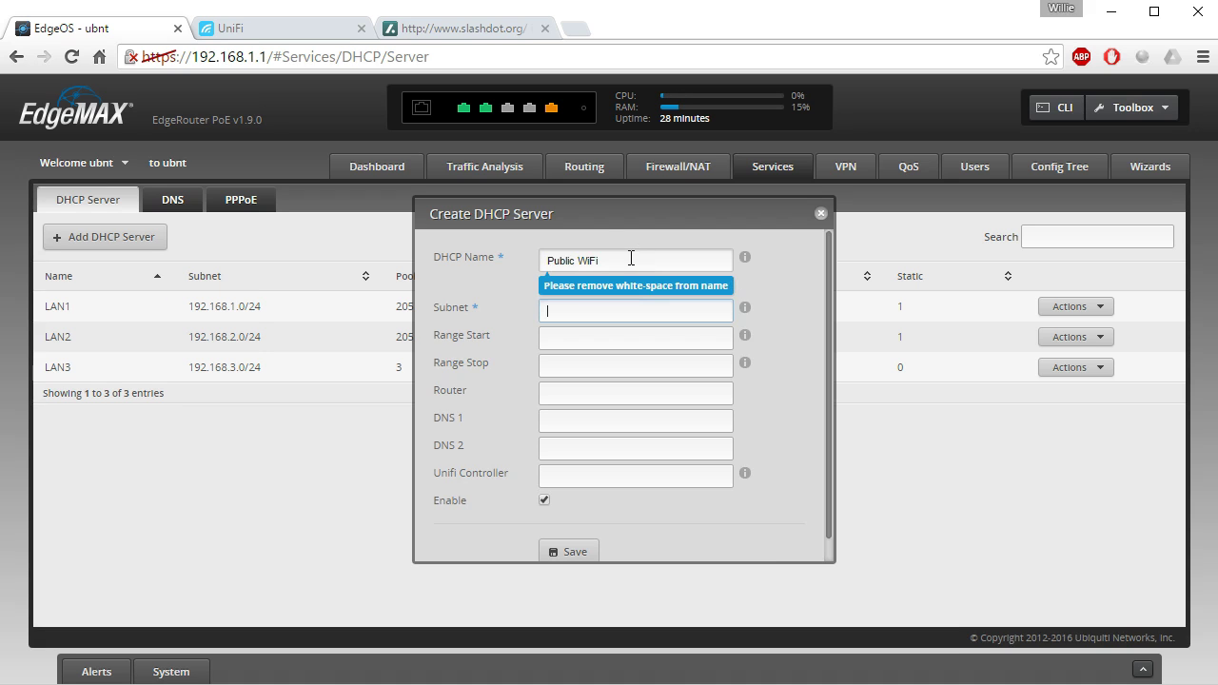
left_click(489, 258)
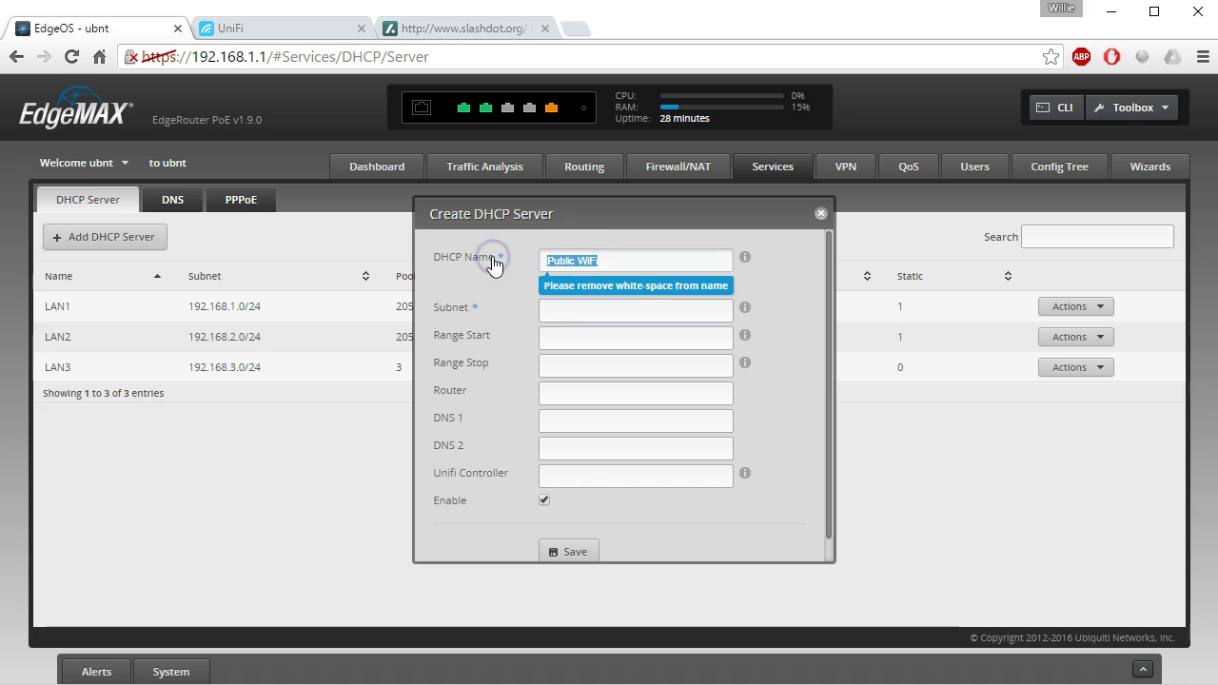
type("PublicWiFi")
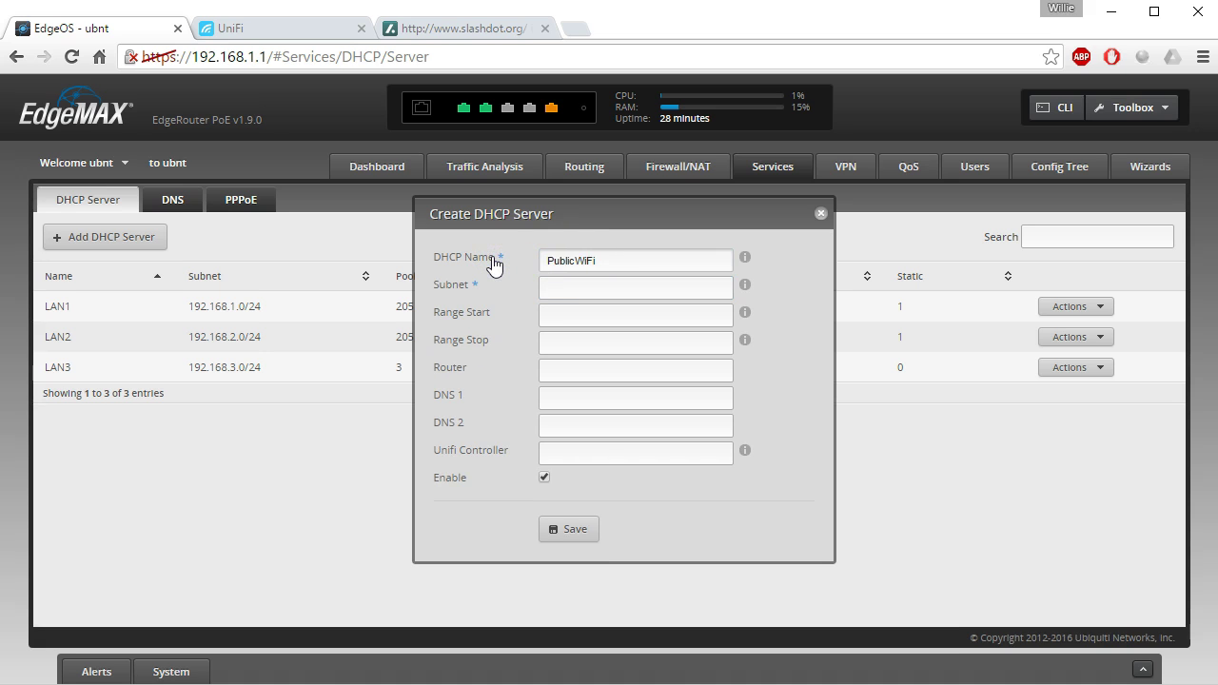
key("Tab")
Give it subnet 192.168.254.0/24 with a lease range of 192.168.254.100 to 192.168.254.110.
type("192.168.254")
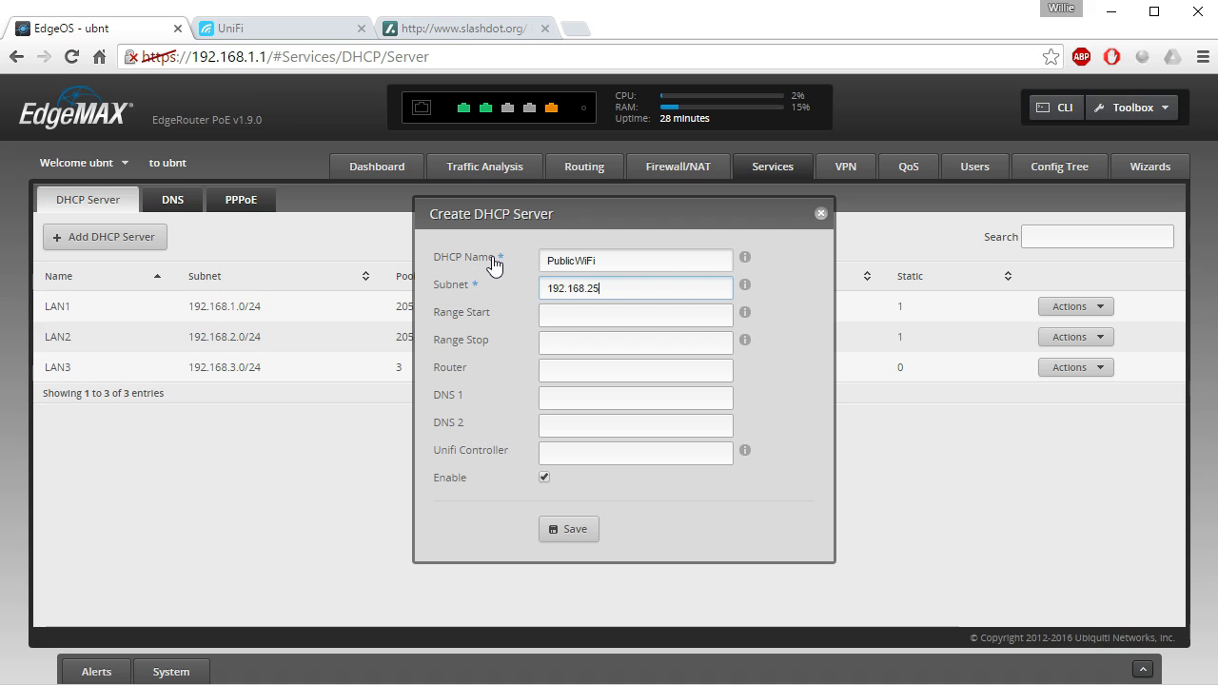
mouse_move(743, 287)
left_click(666, 287)
type(".0/24")
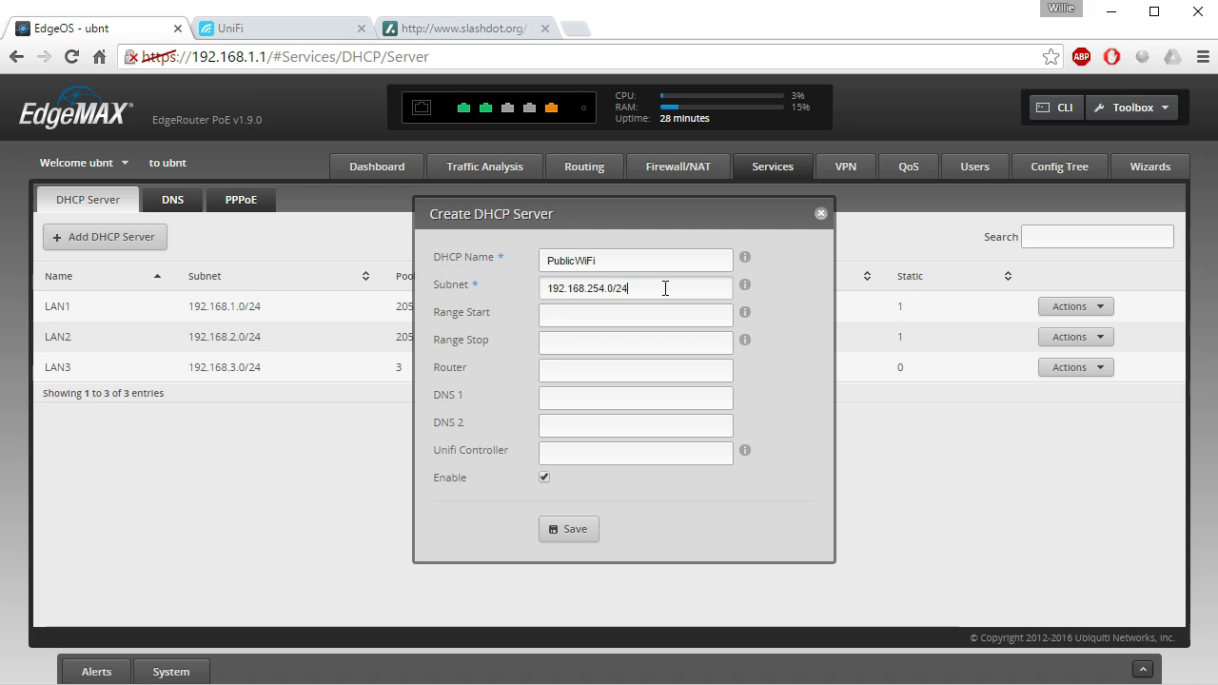
key("Tab")
type("192.168.254.100")
key("Tab")
type("192.1")
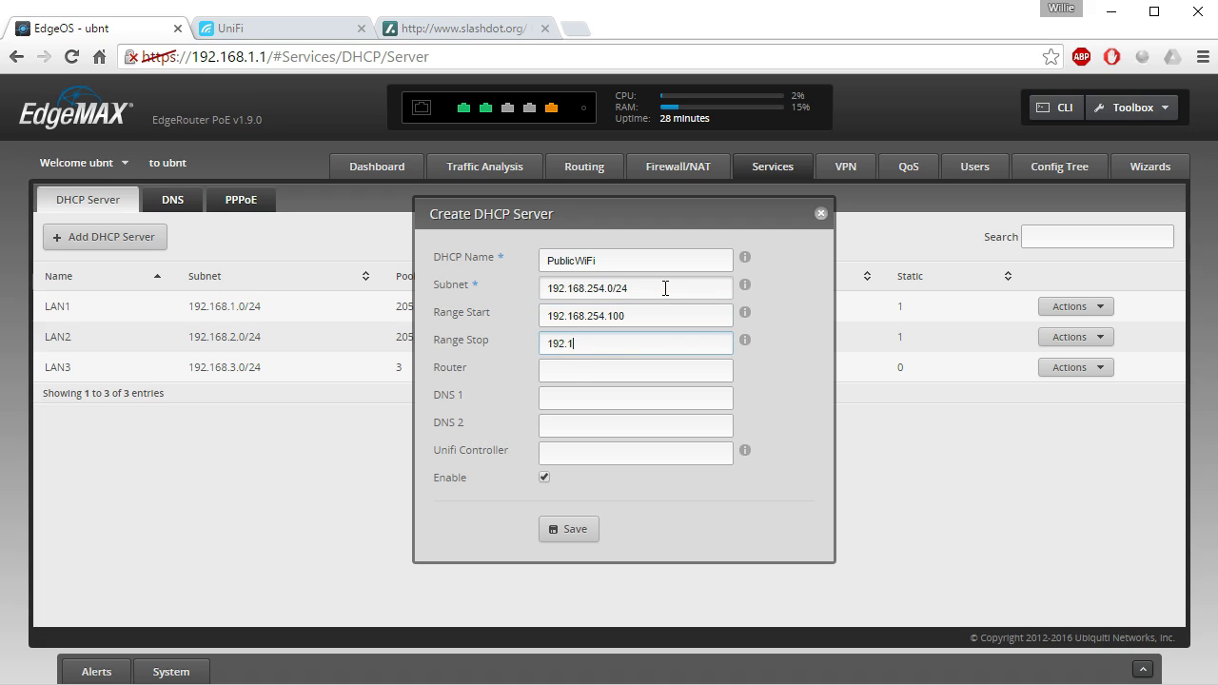
type("68.254.11")
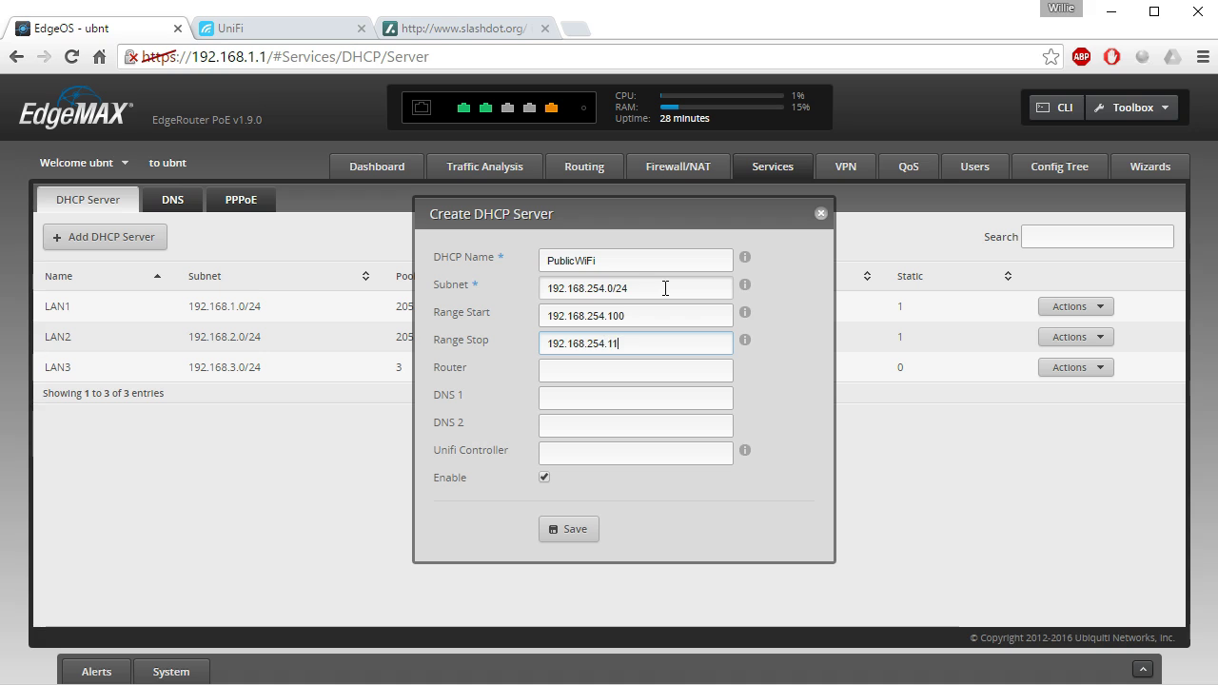
type("0")
Set router 192.168.254.1 and DNS 8.8.8.8, then save the PublicWiFi server.
left_click(620, 370)
type("192.168.254.1")
key("Tab")
type("8.8.8.8")
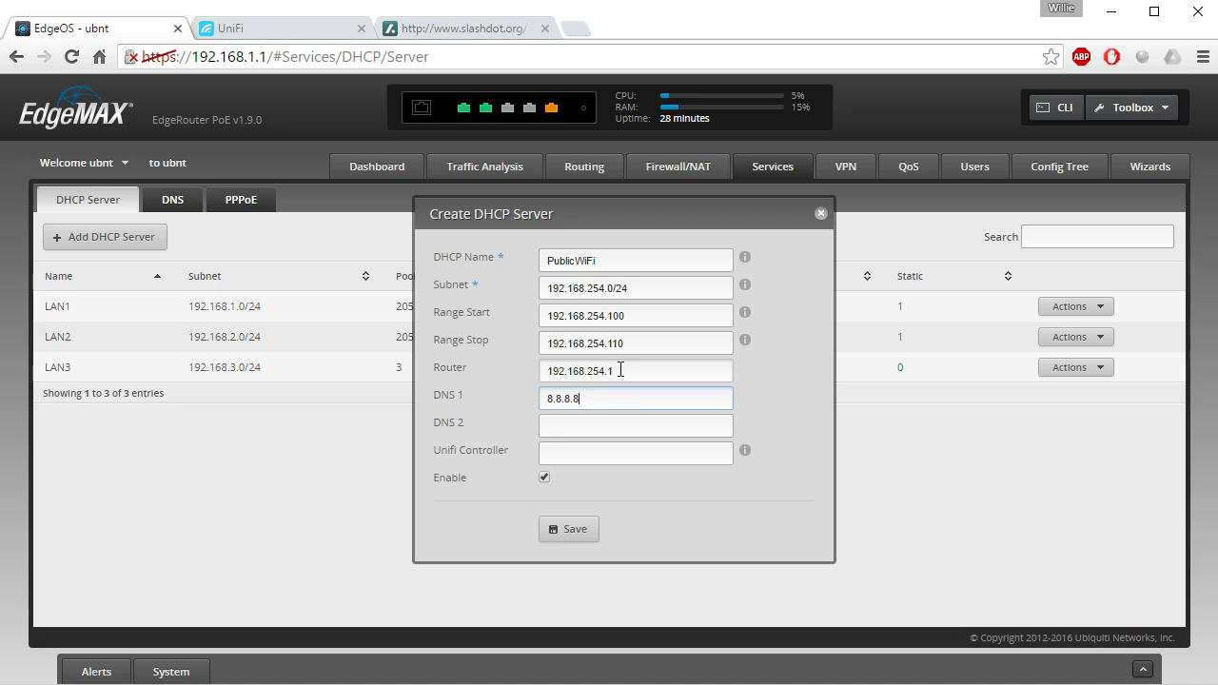
left_click(575, 531)
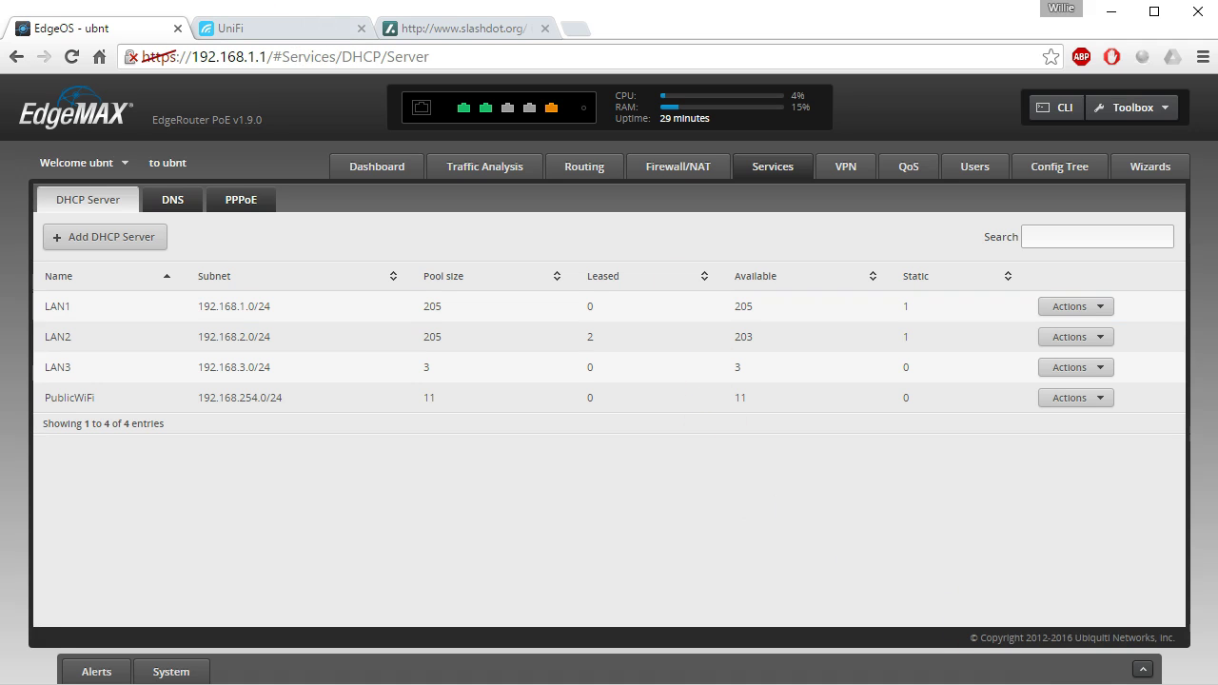
Reload slashdot.org and run ipconfig to confirm the new 192.168.254.100 address.
left_click(457, 28)
left_click(72, 57)
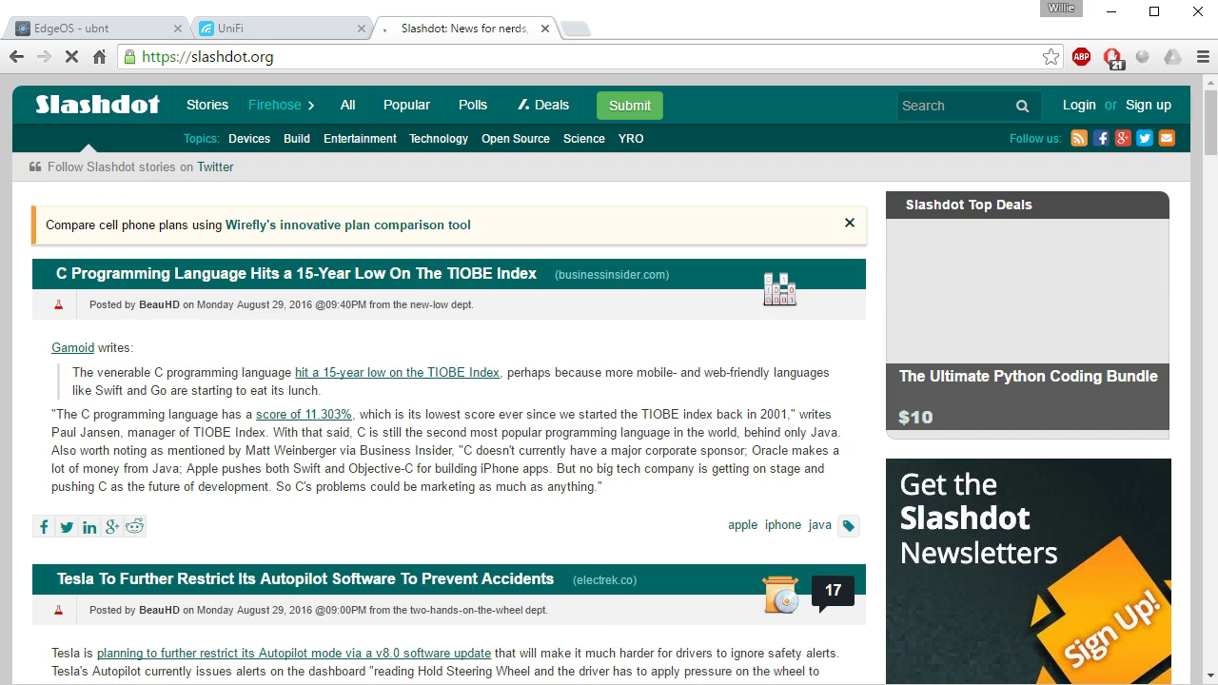
key("alt+Tab")
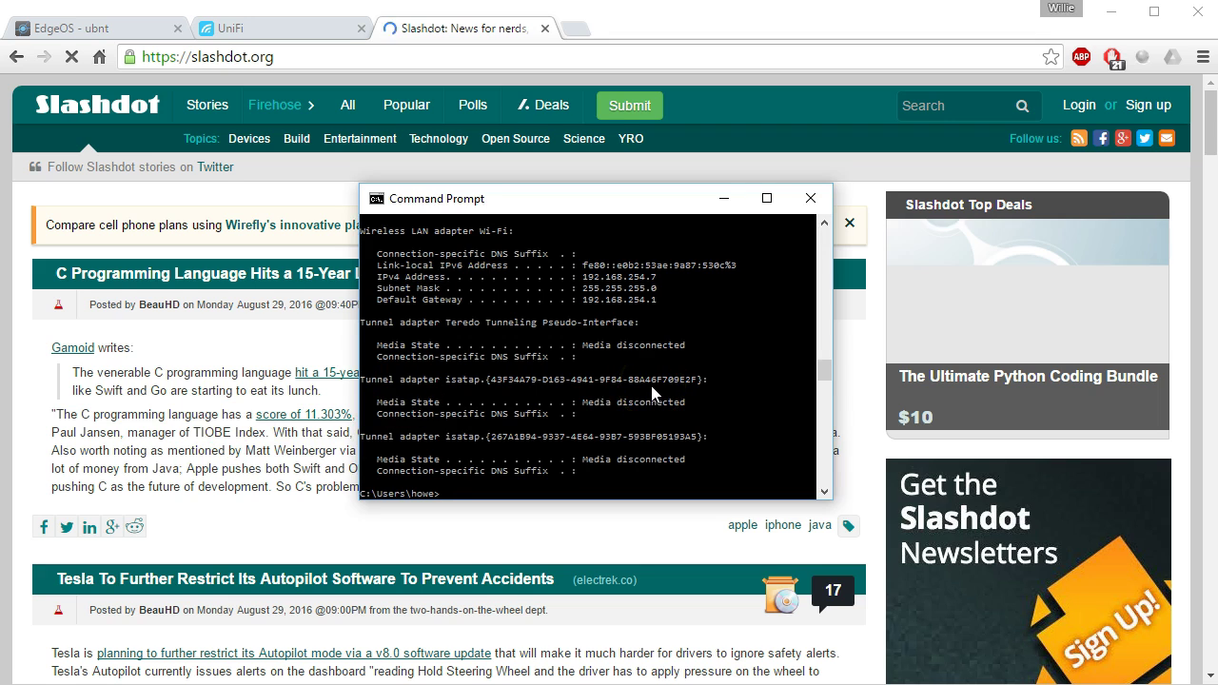
type("ipconfig")
key("Return")
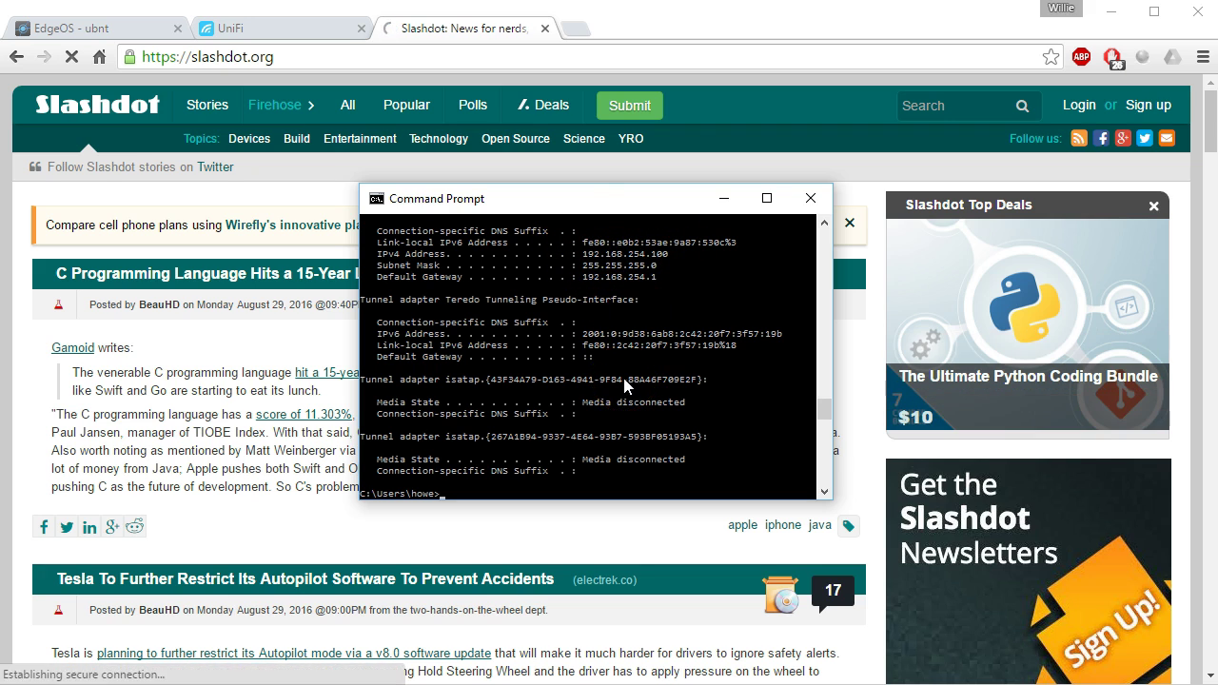
Ping 192.168.254.1, 192.168.66.10 and 192.168.66.1, confirming each times out.
type("ping 192.168.254")
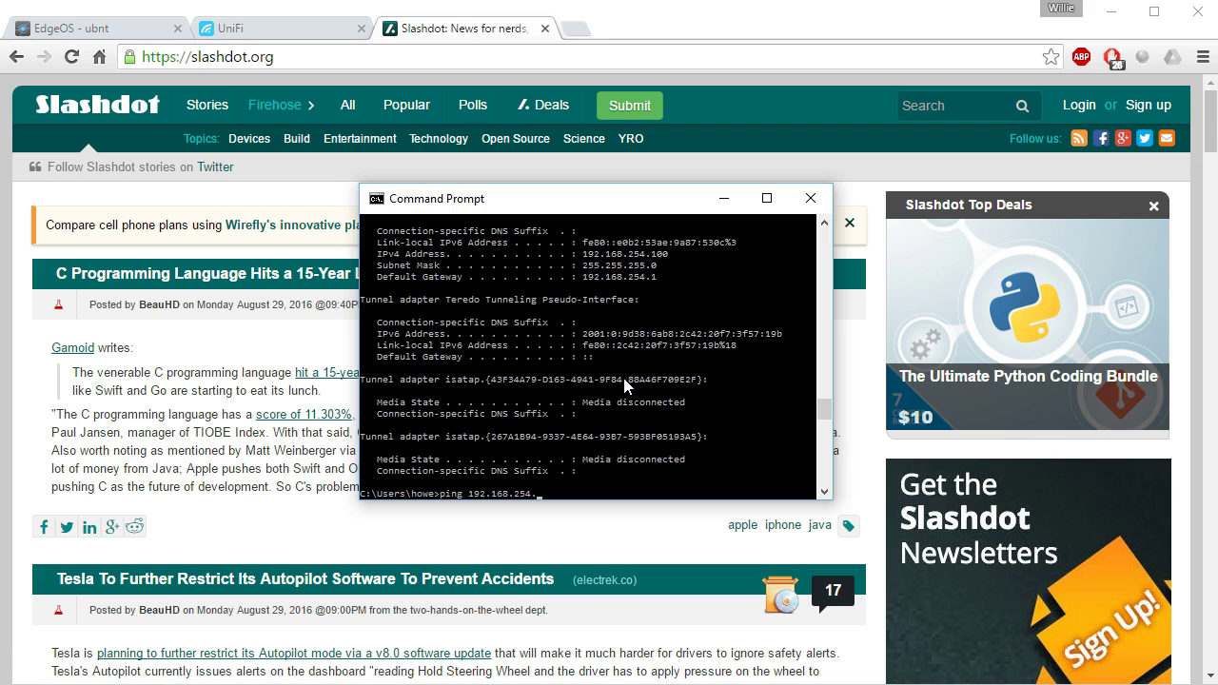
type(".1")
key("Return")
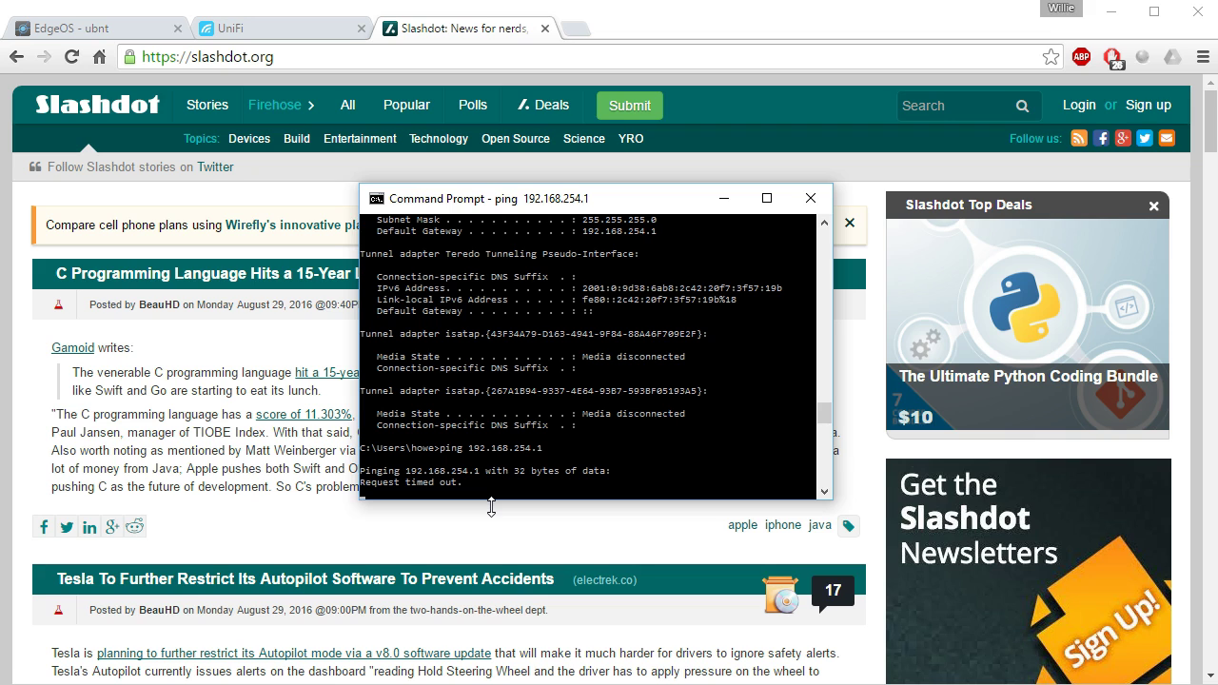
key("ctrl+c")
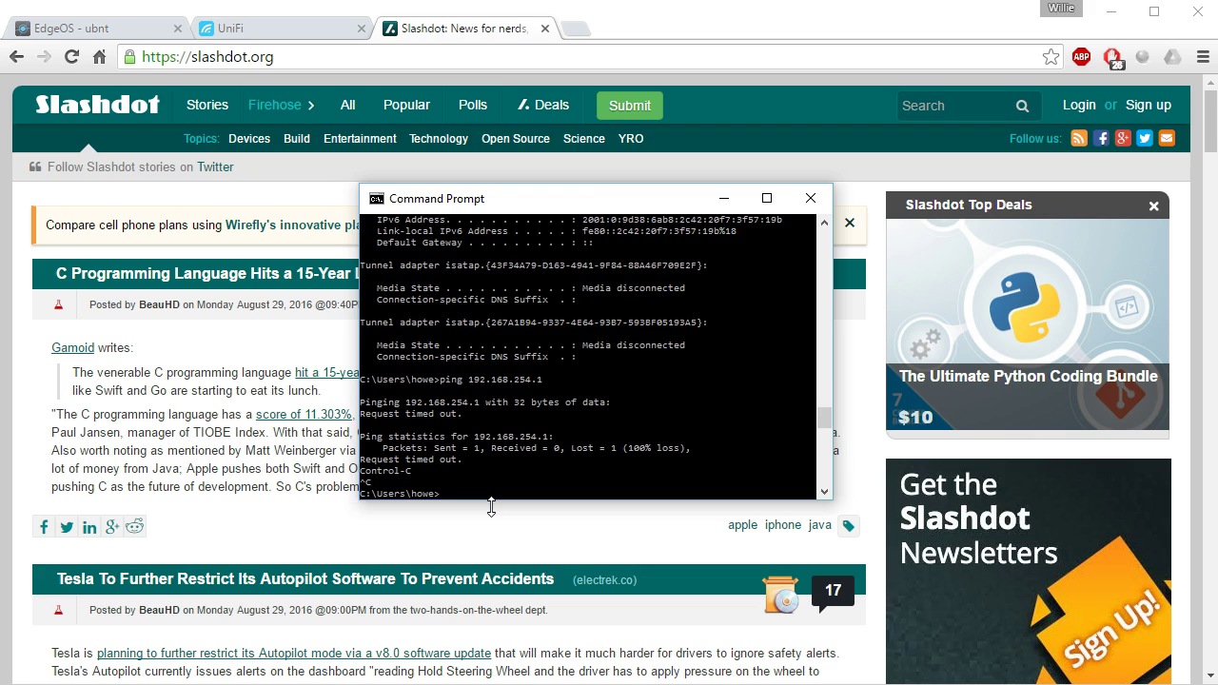
key("Up")
key("BackSpace")
key("BackSpace")
key("BackSpace")
type("66.10")
key("Return")
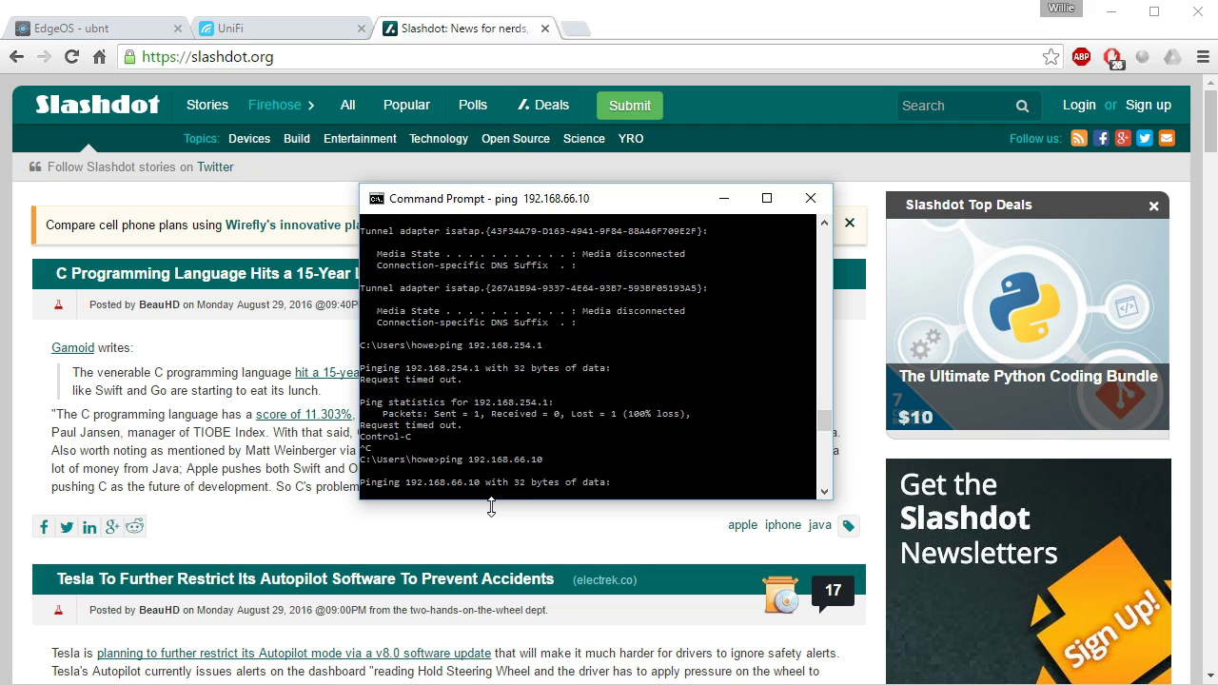
key("ctrl+c")
key("Up")
key("BackSpace")
key("Return")
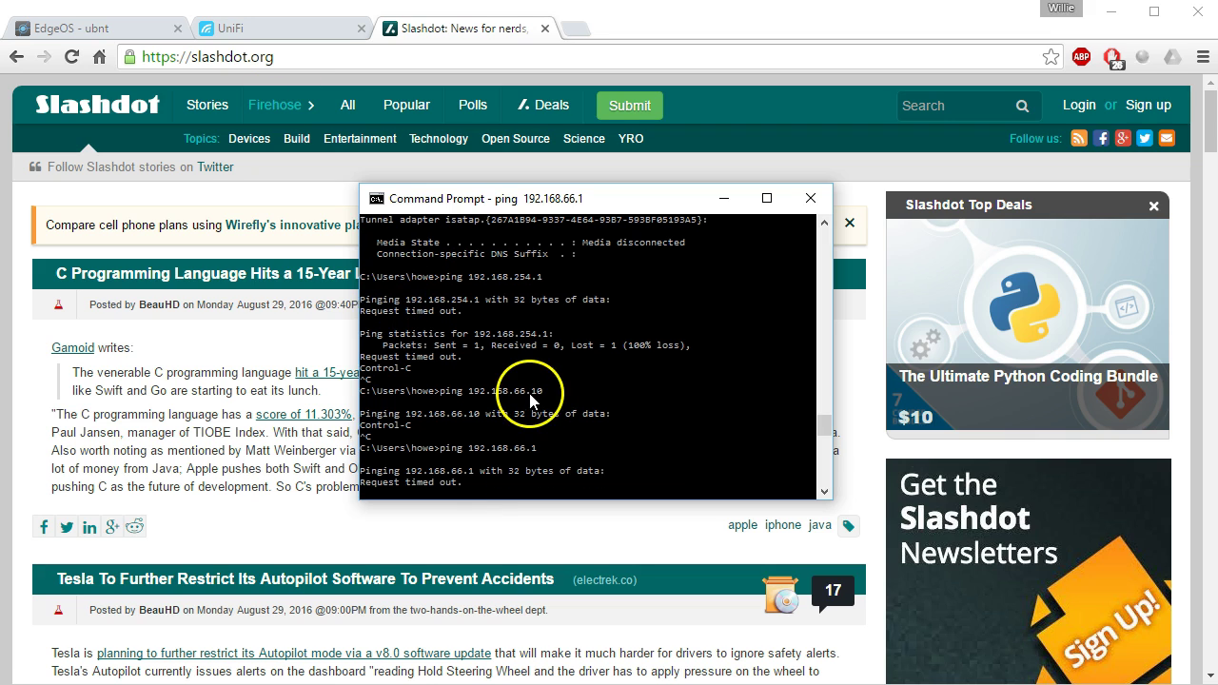
left_click_drag(553, 207, 466, 210)
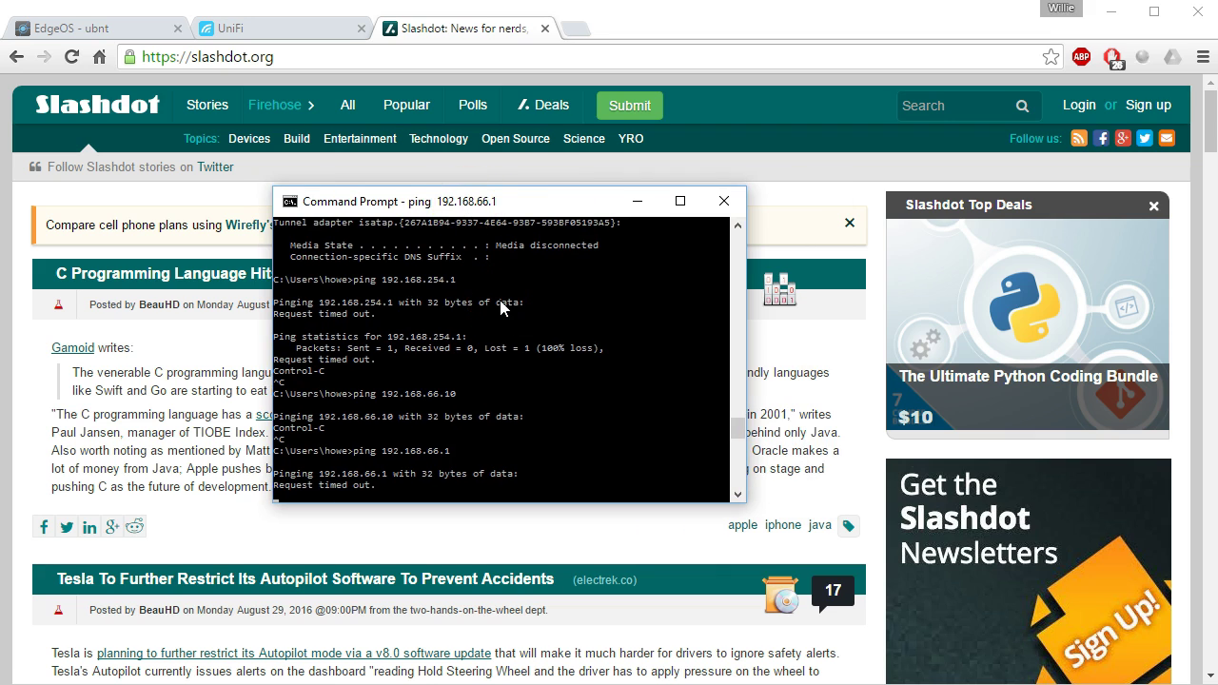